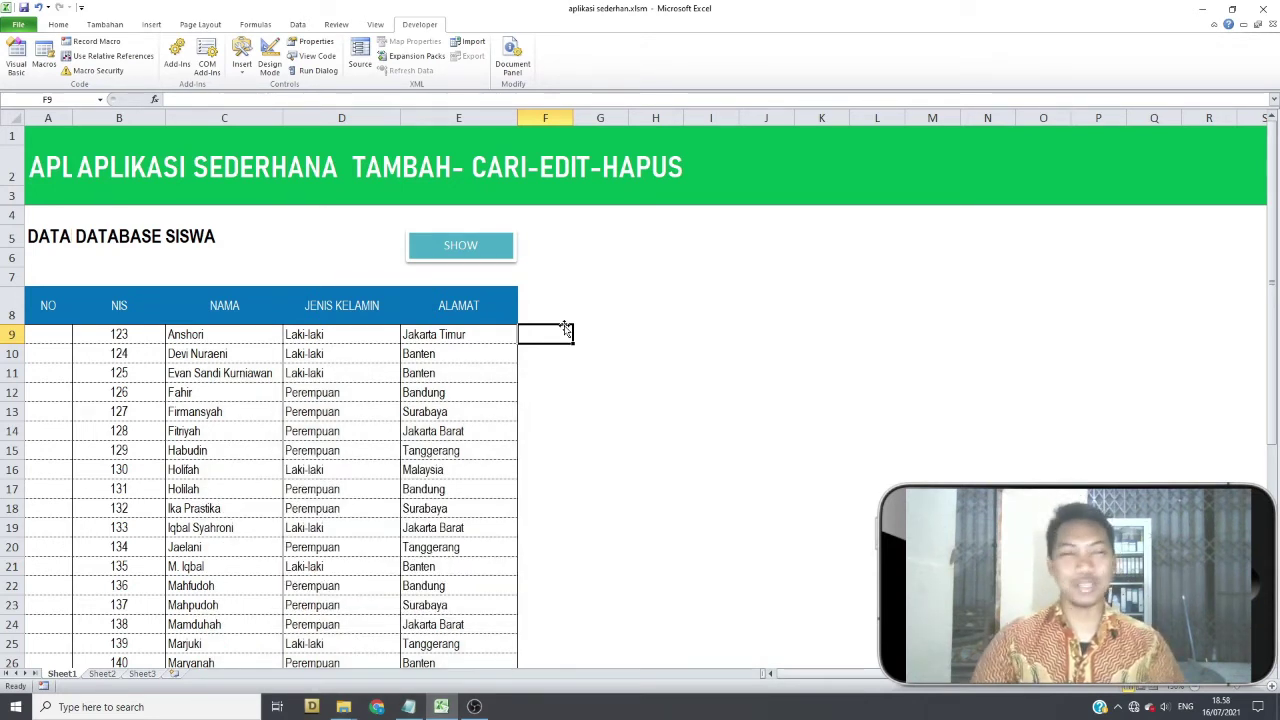
Open the student form with SHOW, search for NIS 123 with Cari, then close the form.
click(463, 250)
text(23)
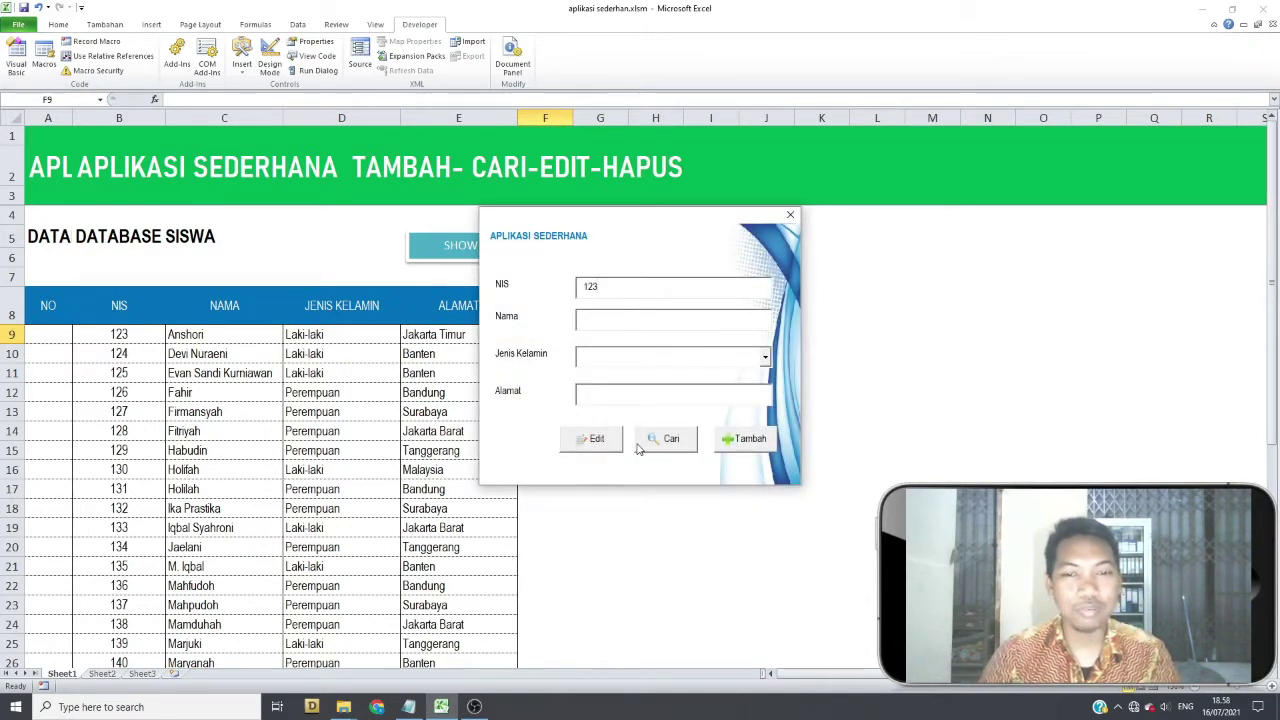
click(641, 446)
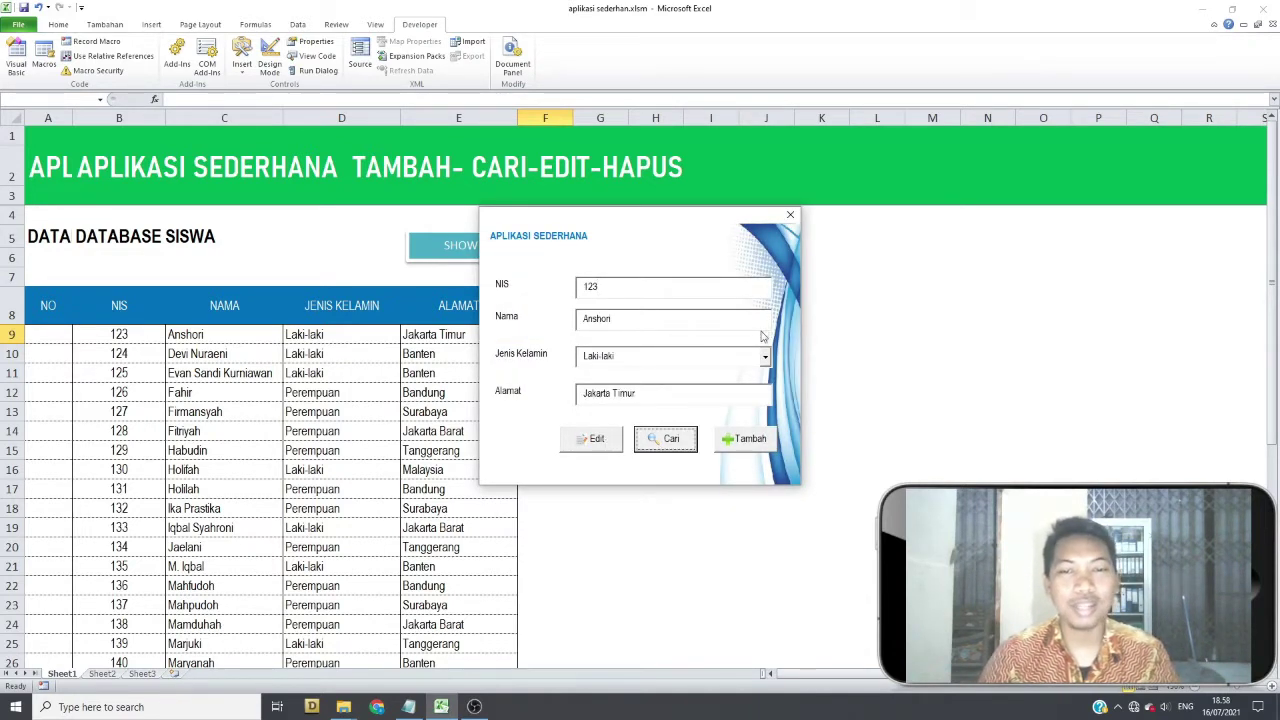
click(790, 214)
Open UserForm1's design and Ctrl-drag a copy of the Edit button onto the form's left side.
click(12, 60)
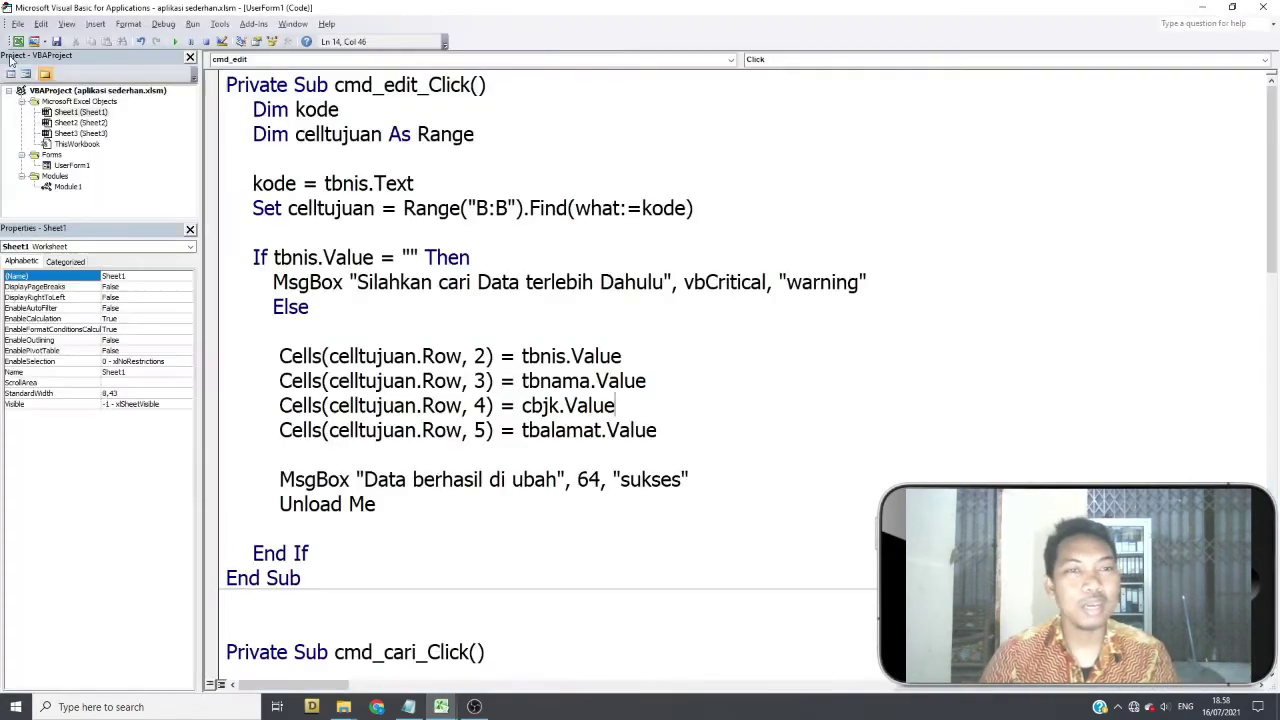
click(70, 166)
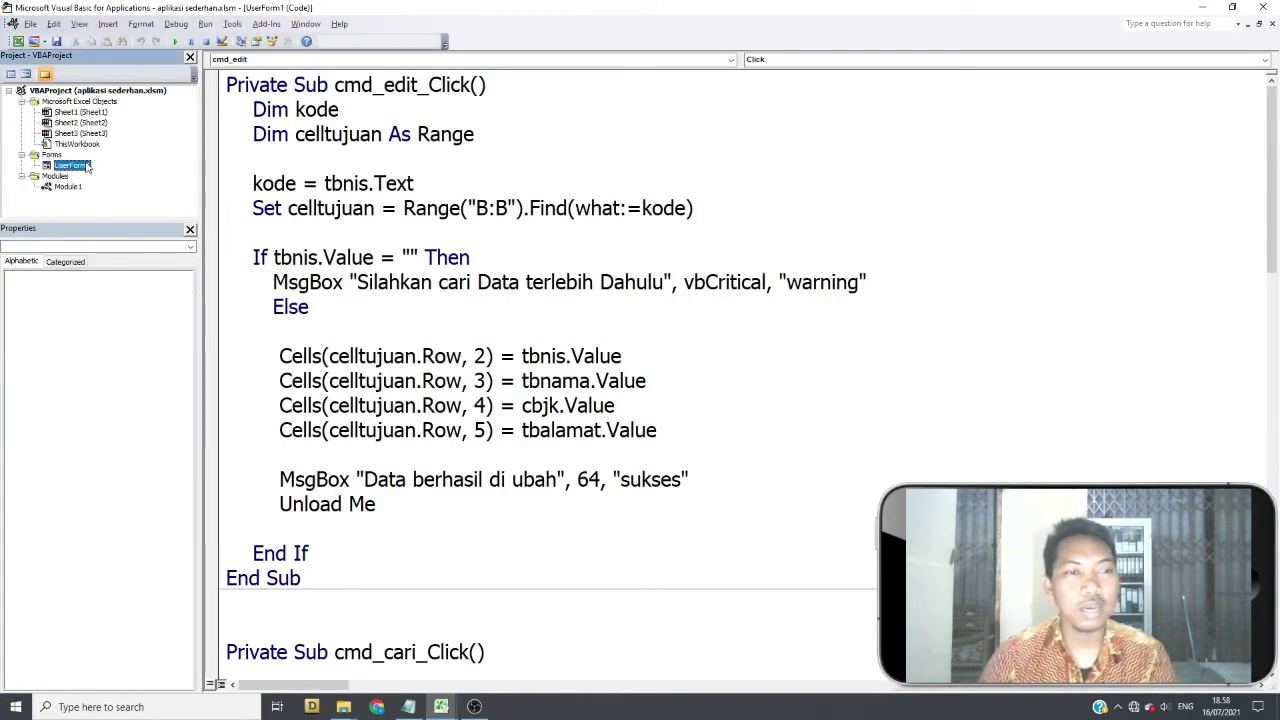
double_click(70, 165)
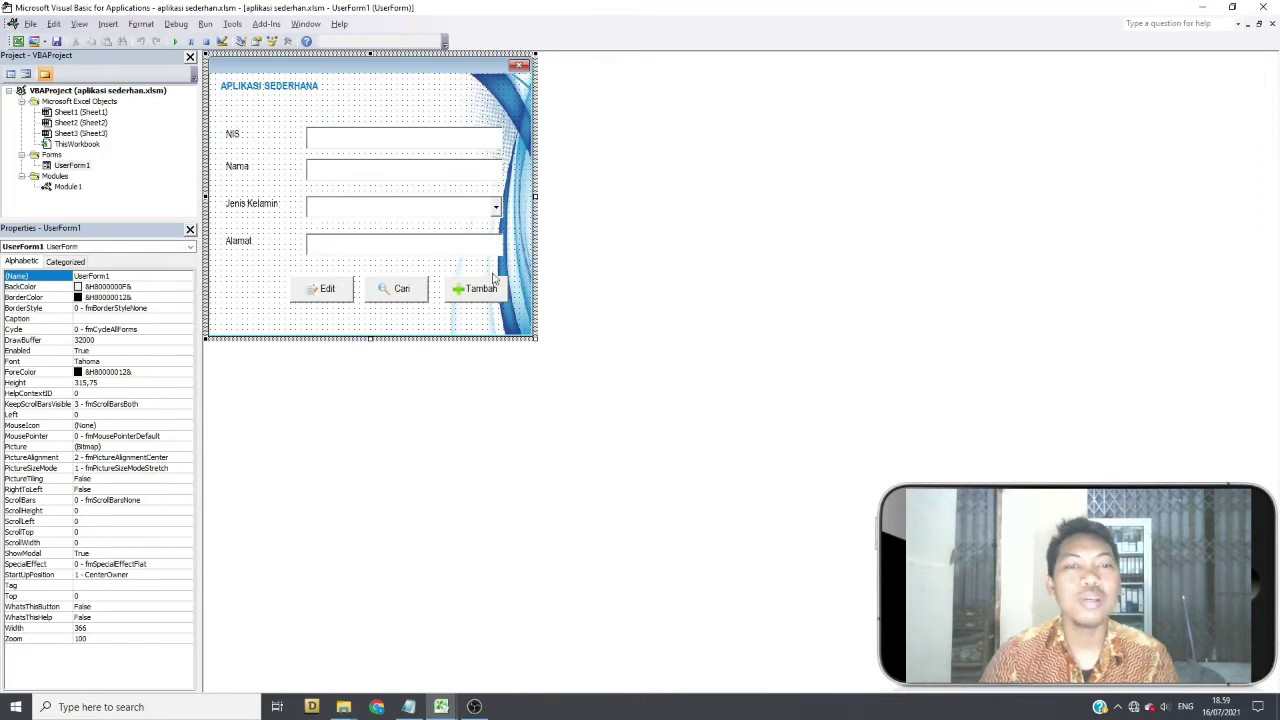
ctrl+drag(338, 293, 266, 295)
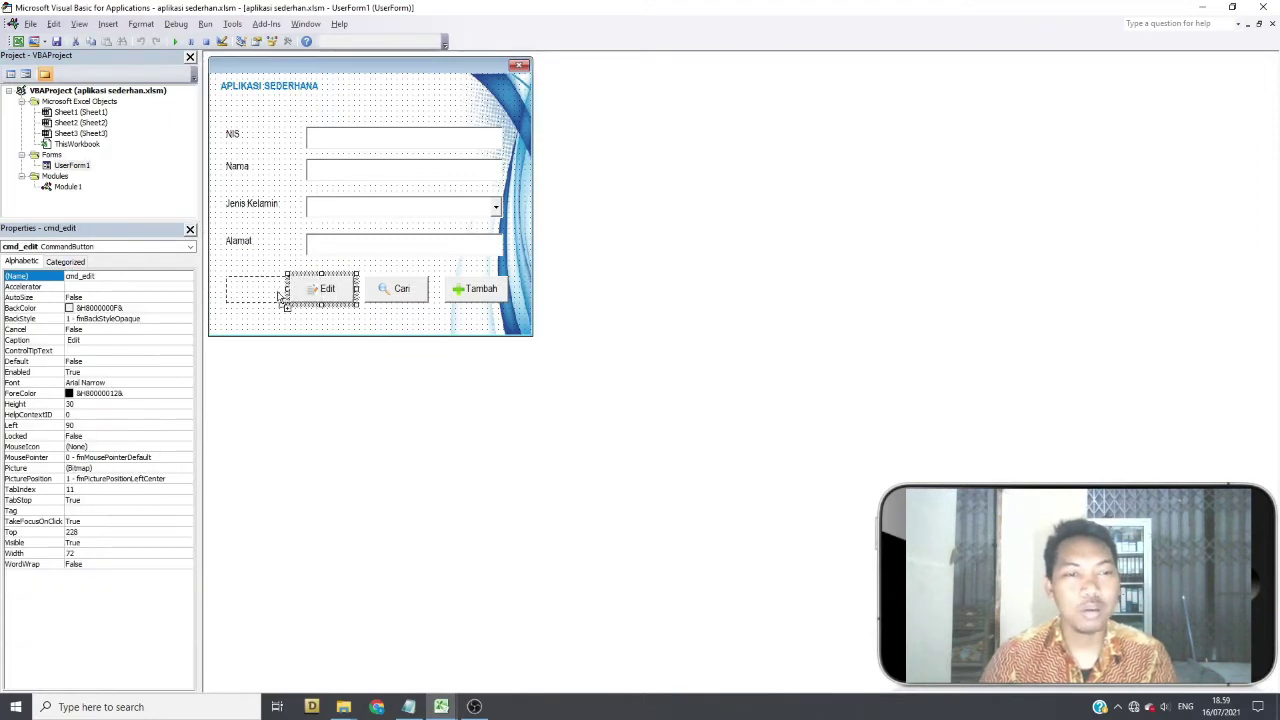
click(298, 320)
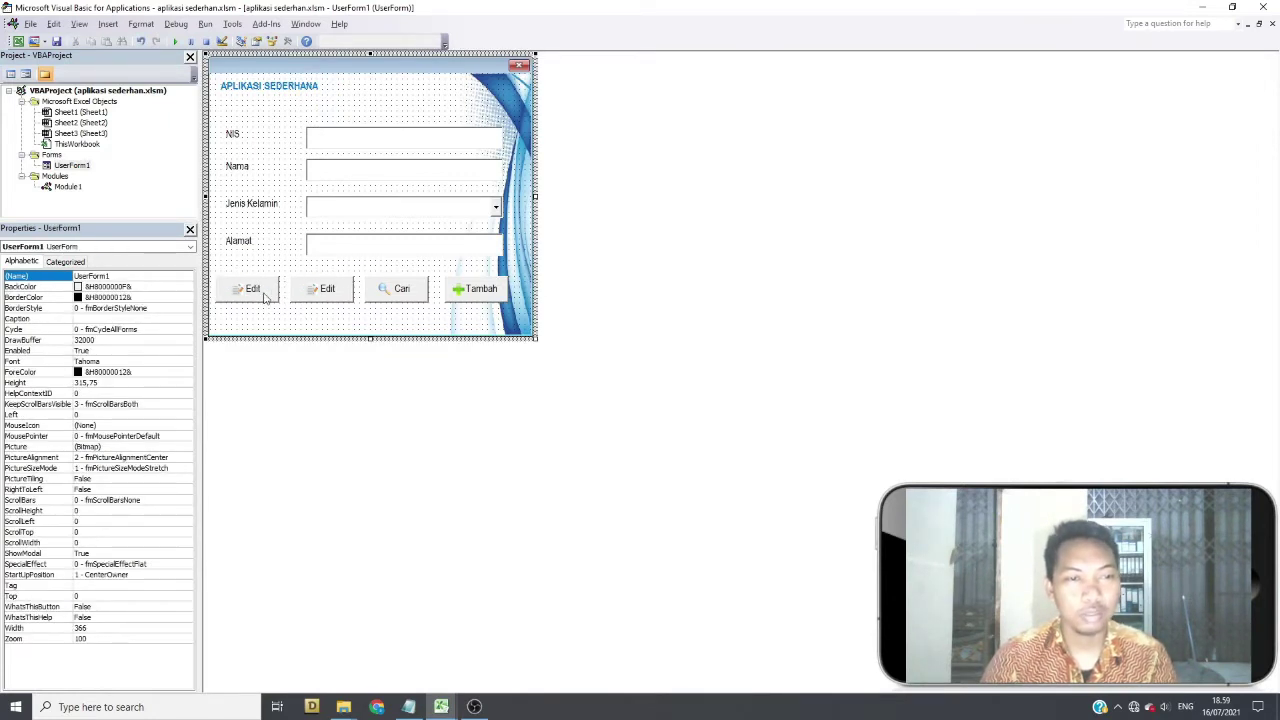
Select all four buttons and make their horizontal spacing equal, then select the copied button.
click(323, 293)
click(262, 293)
ctrl+click(322, 293)
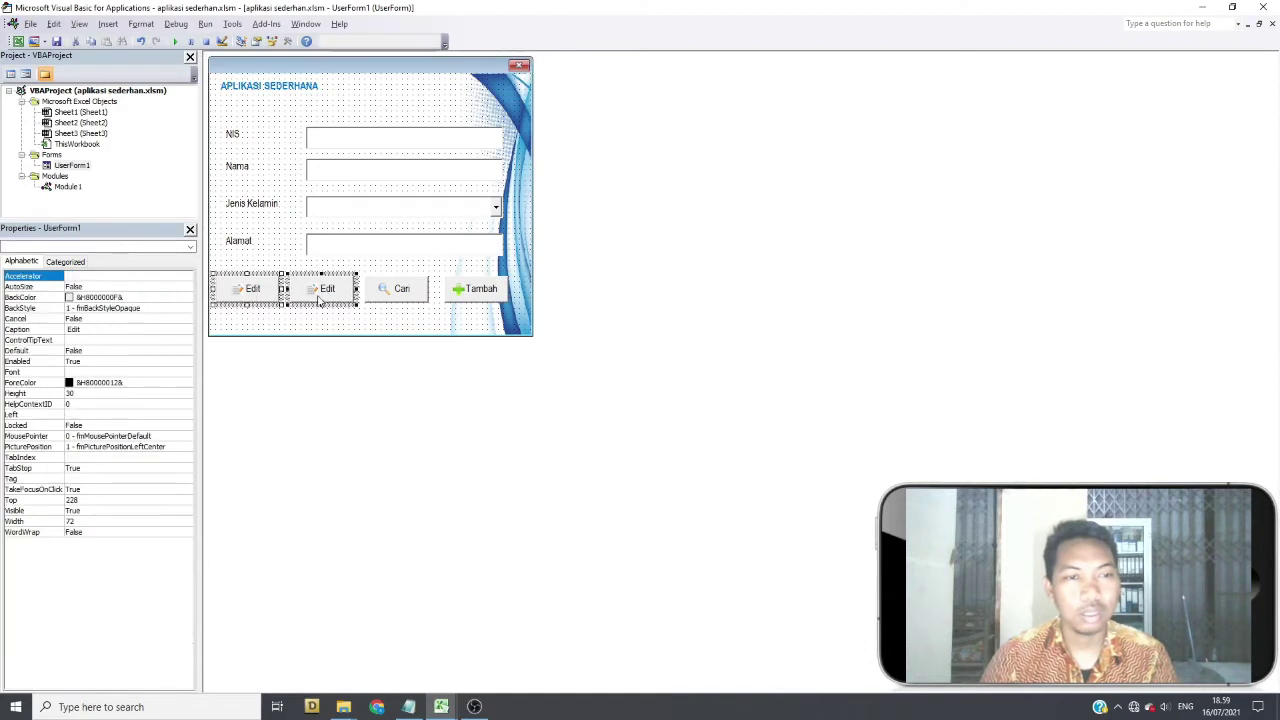
ctrl+click(398, 290)
ctrl+click(476, 295)
drag(476, 297, 486, 297)
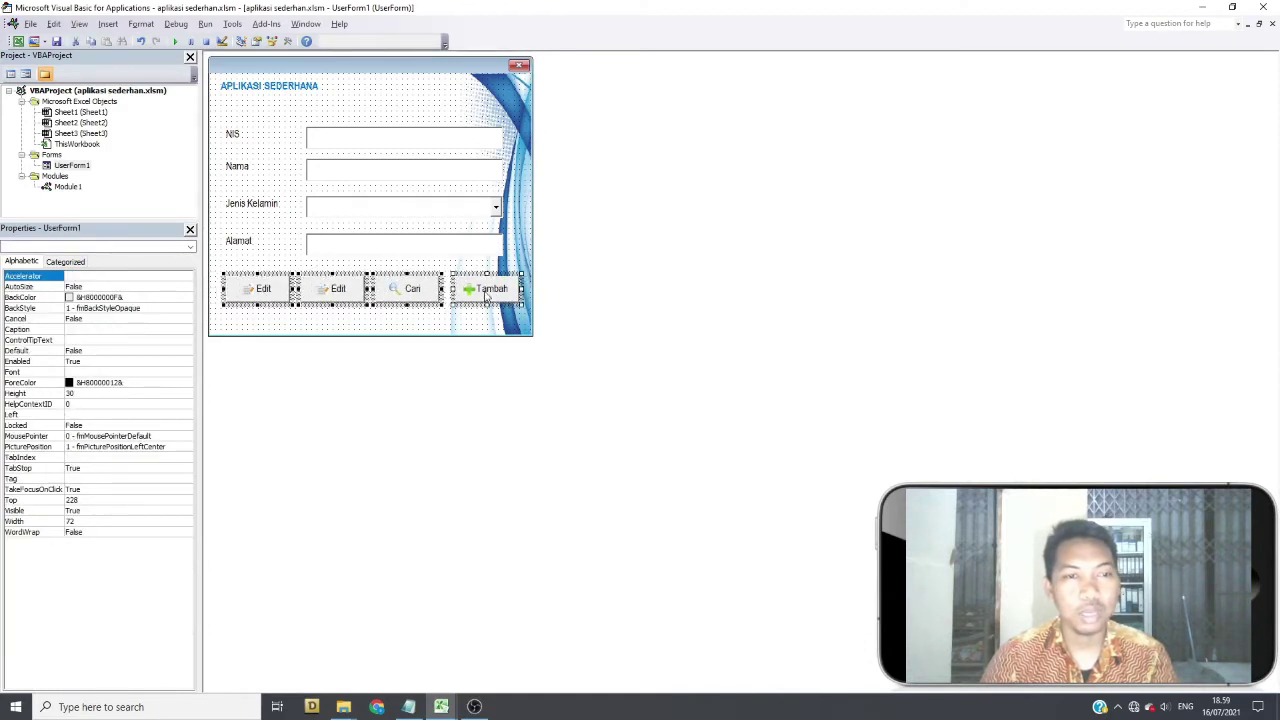
click(141, 23)
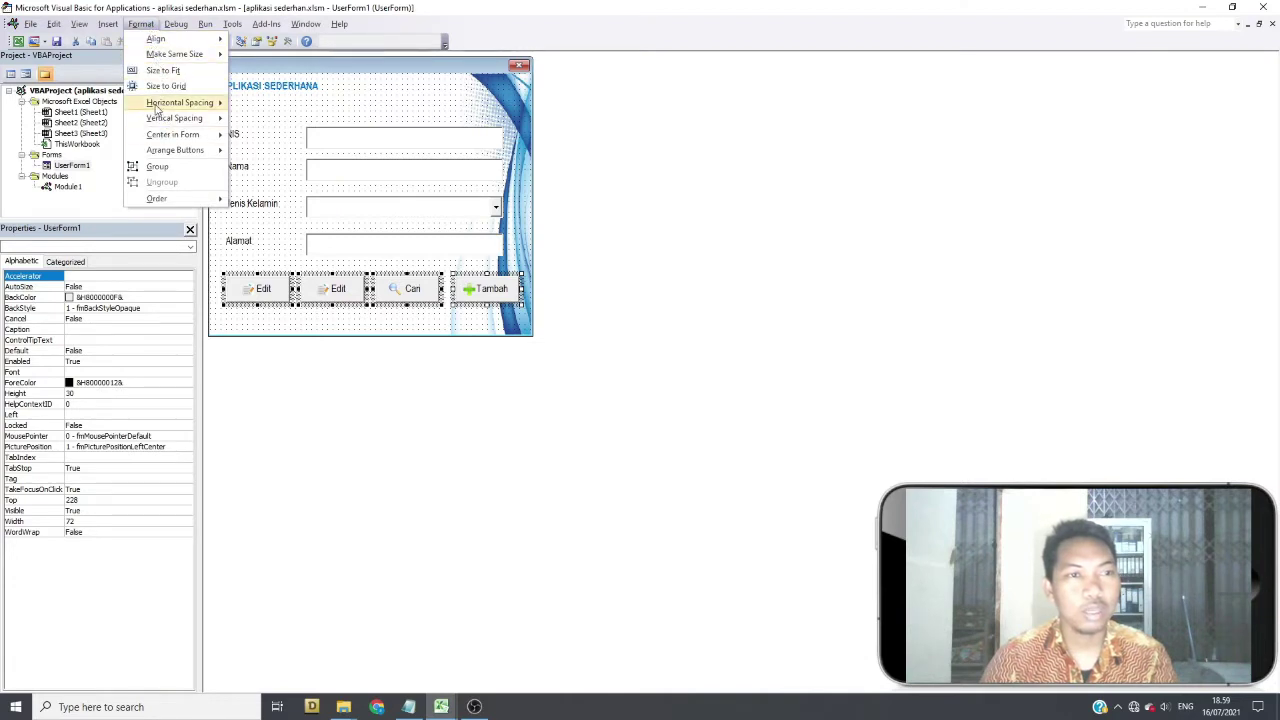
mouse_move(190, 105)
click(258, 104)
click(313, 315)
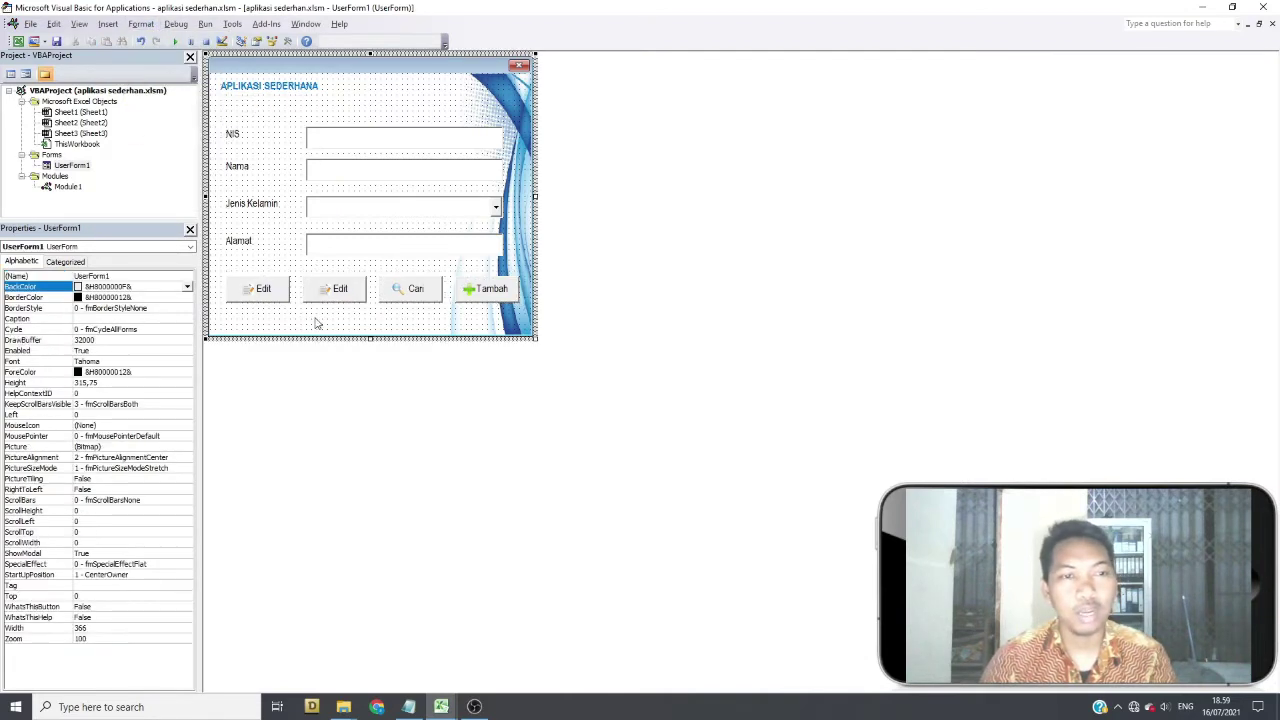
click(258, 289)
Change the copied button's caption from Edit to Hapus.
click(266, 291)
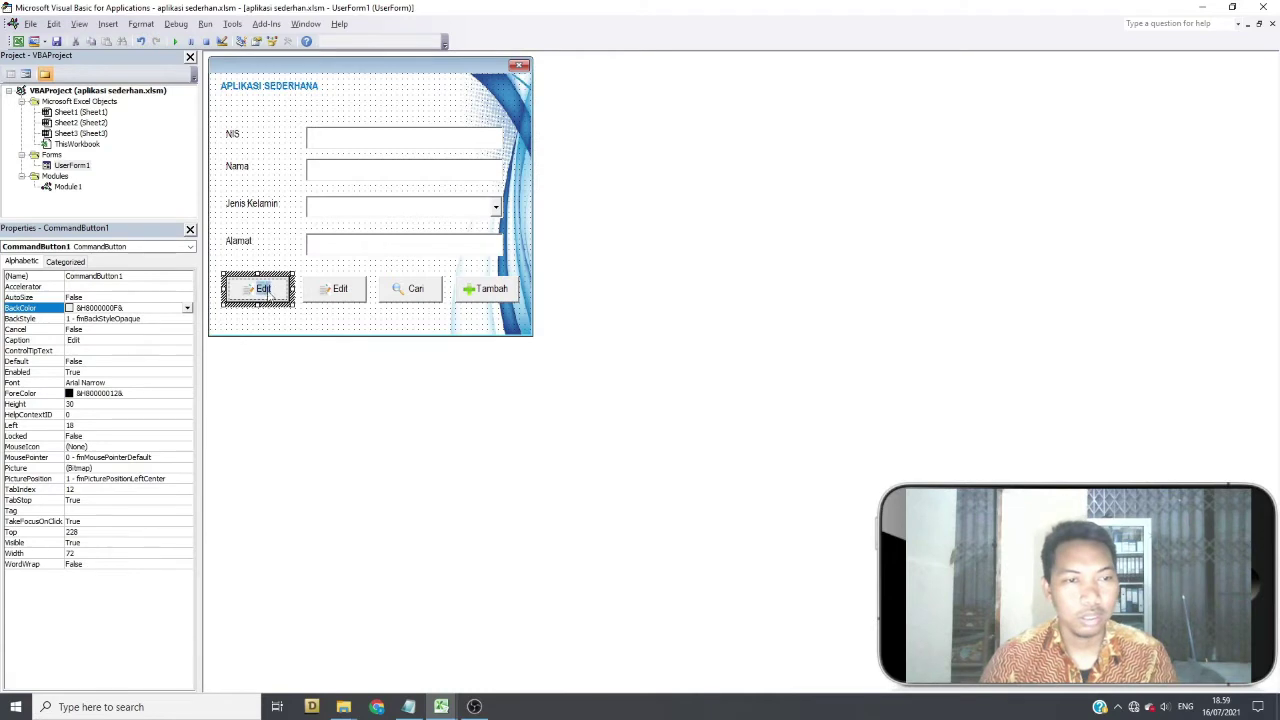
key(BackSpace)
key(BackSpace)
key(BackSpace)
text(Delet)
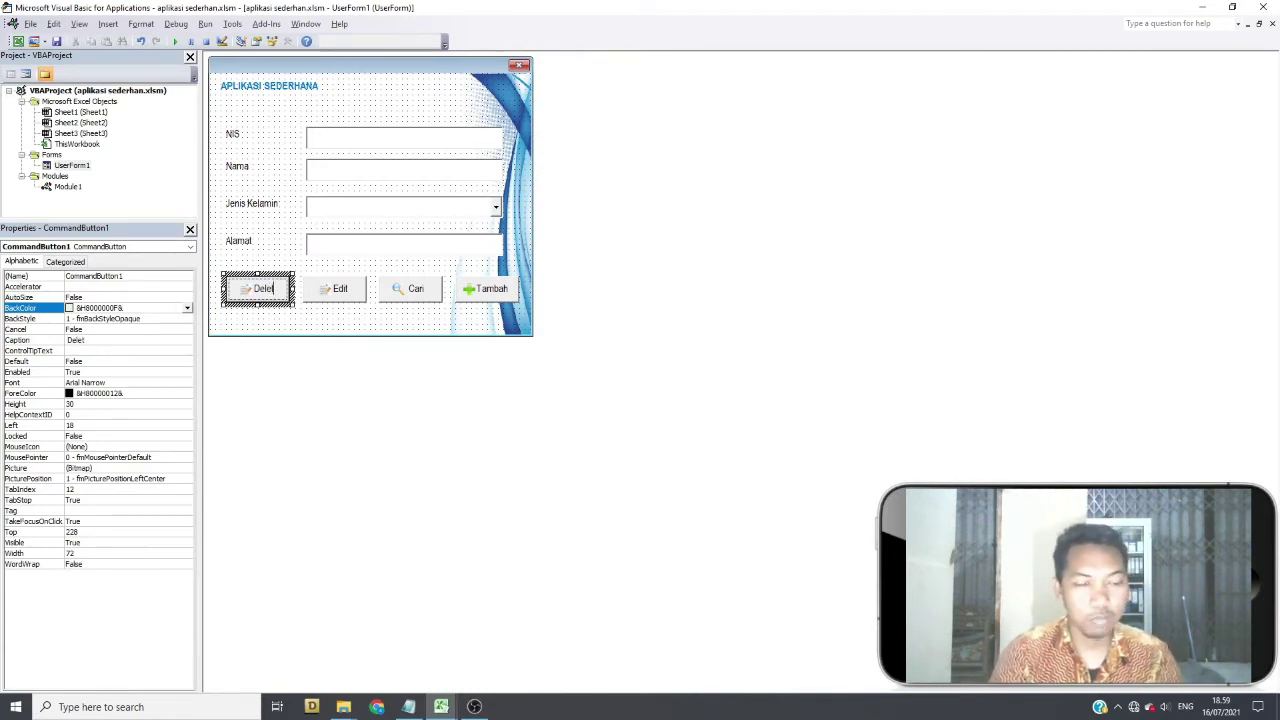
key(BackSpace)
key(BackSpace)
key(BackSpace)
text(ha)
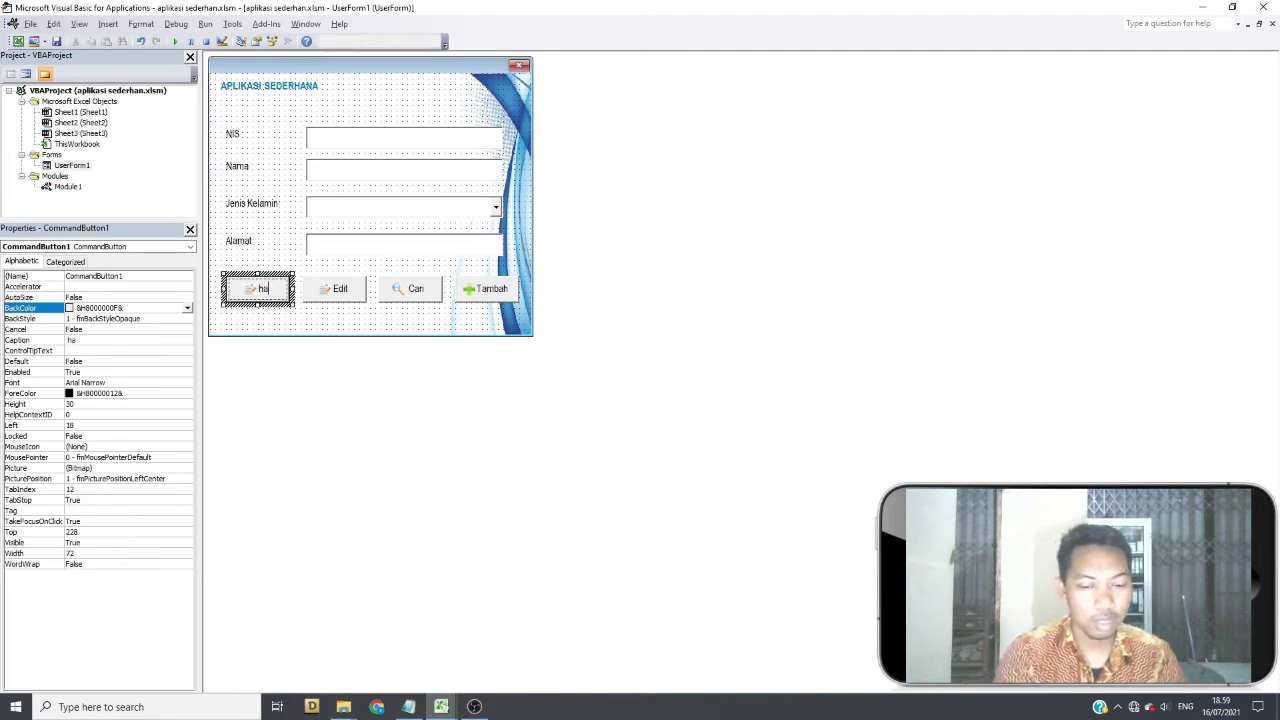
text(pus)
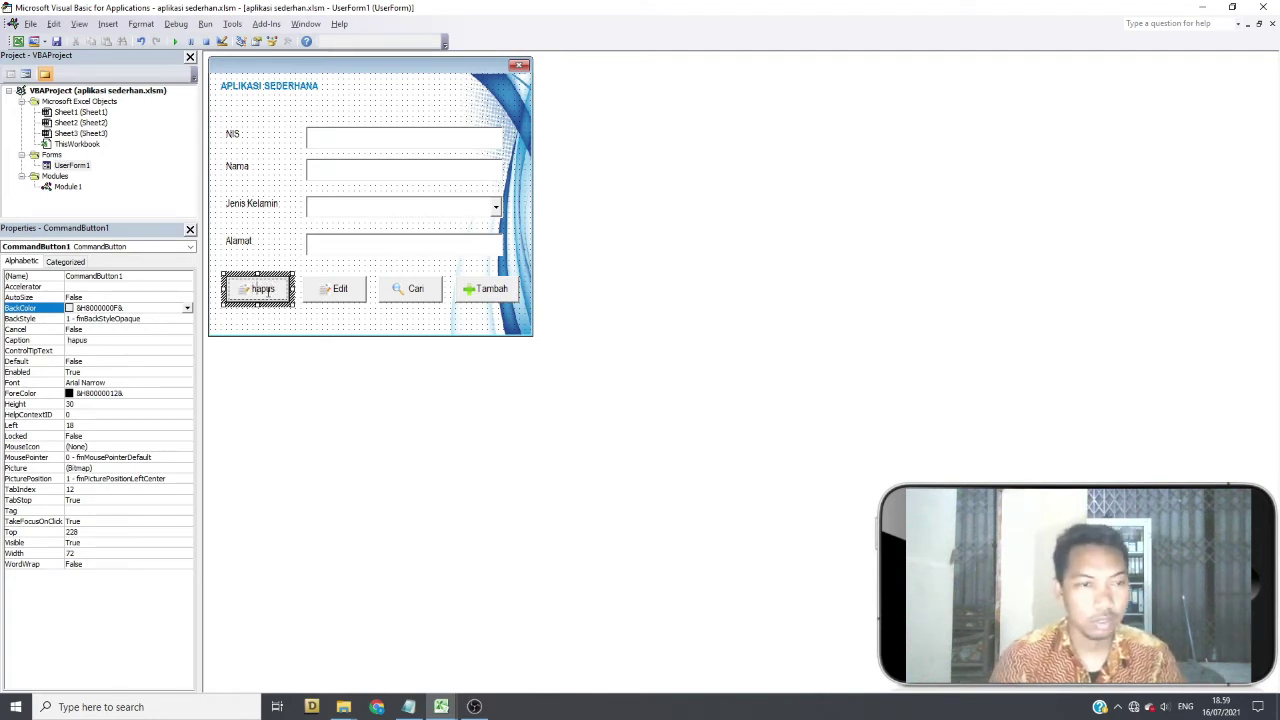
key(BackSpace)
key(BackSpace)
key(BackSpace)
text(Hapus)
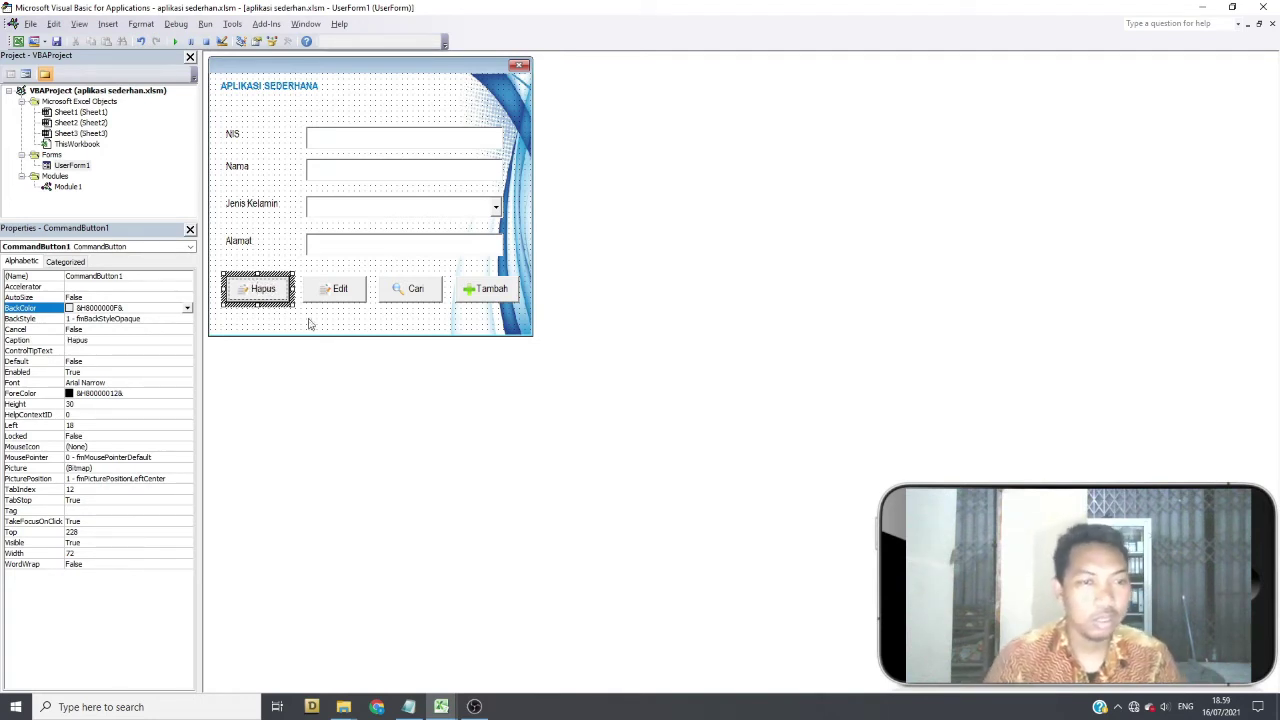
click(258, 274)
Set the Hapus button's Picture property to the red cancel icon.
click(262, 291)
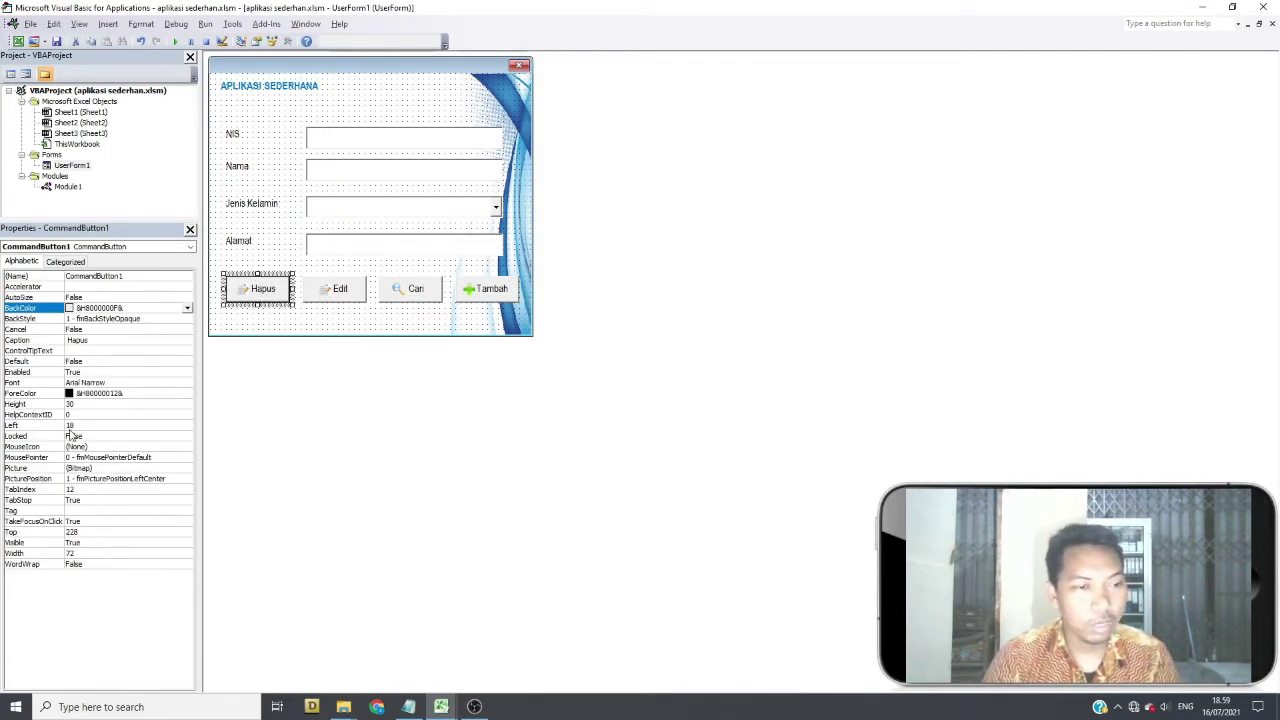
click(72, 470)
click(187, 468)
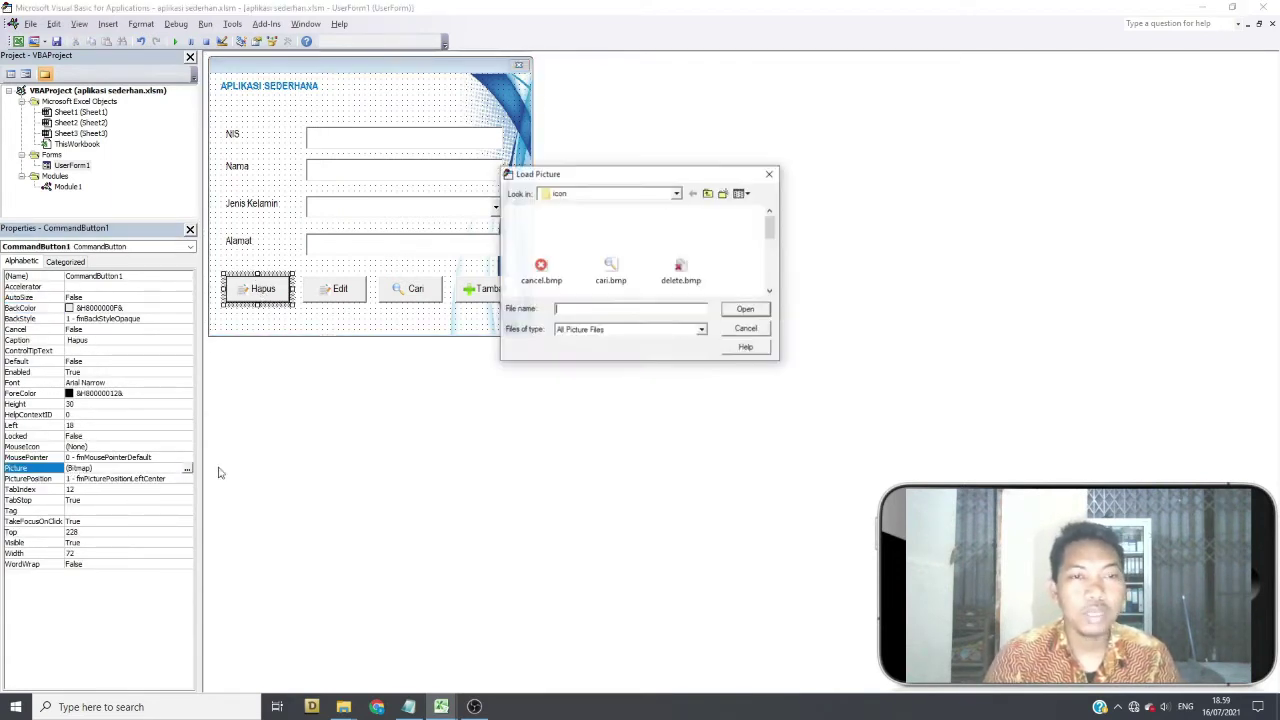
click(602, 278)
double_click(679, 275)
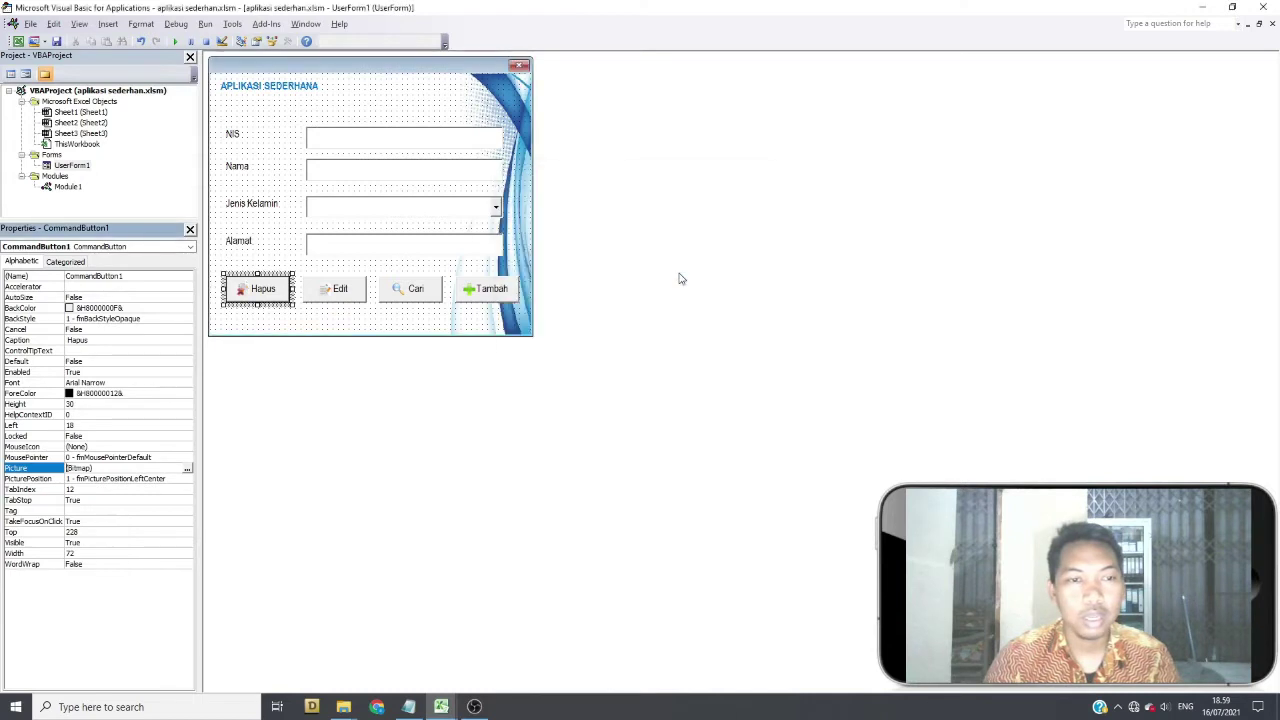
click(187, 468)
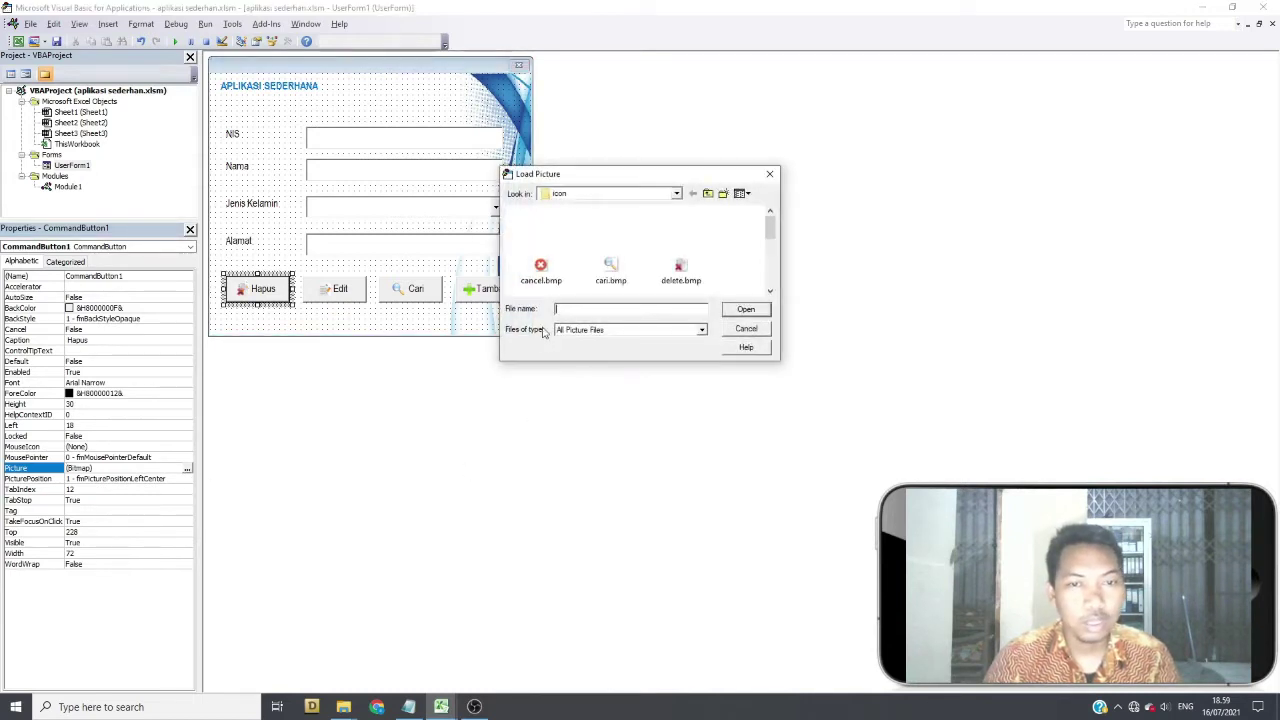
double_click(545, 278)
click(293, 326)
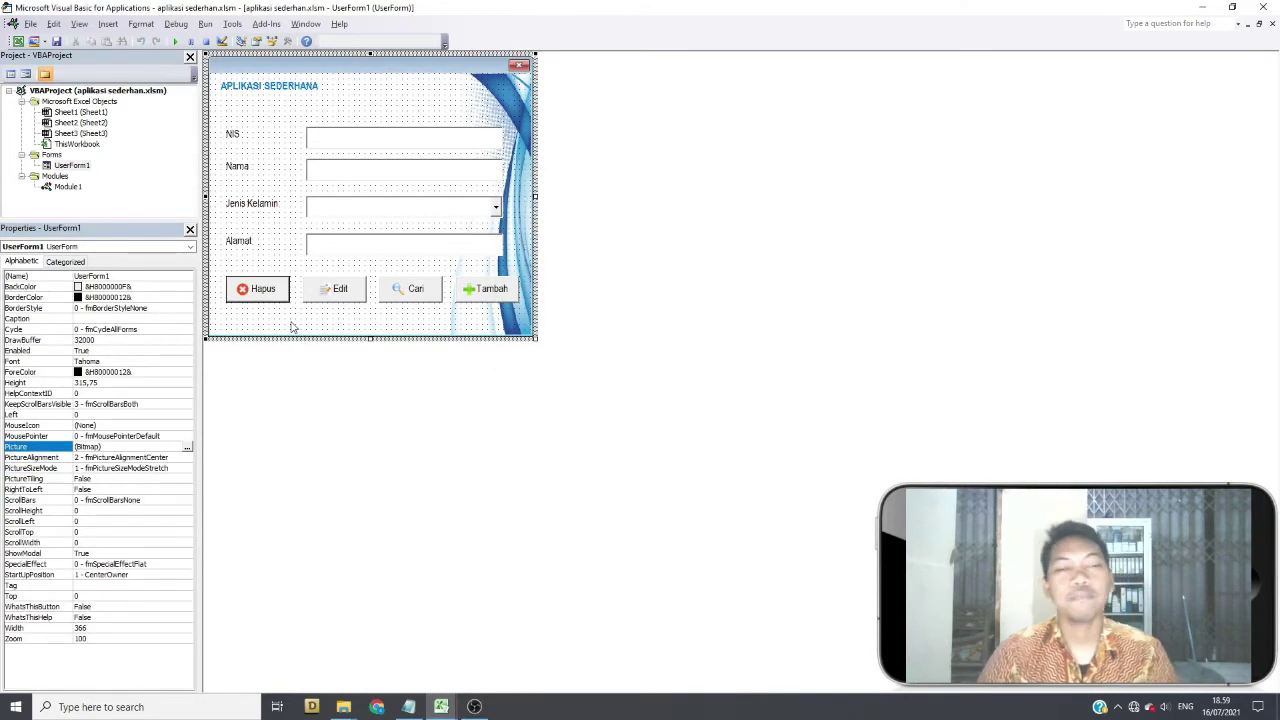
Rename the Hapus button to cmd_hapus.
click(257, 294)
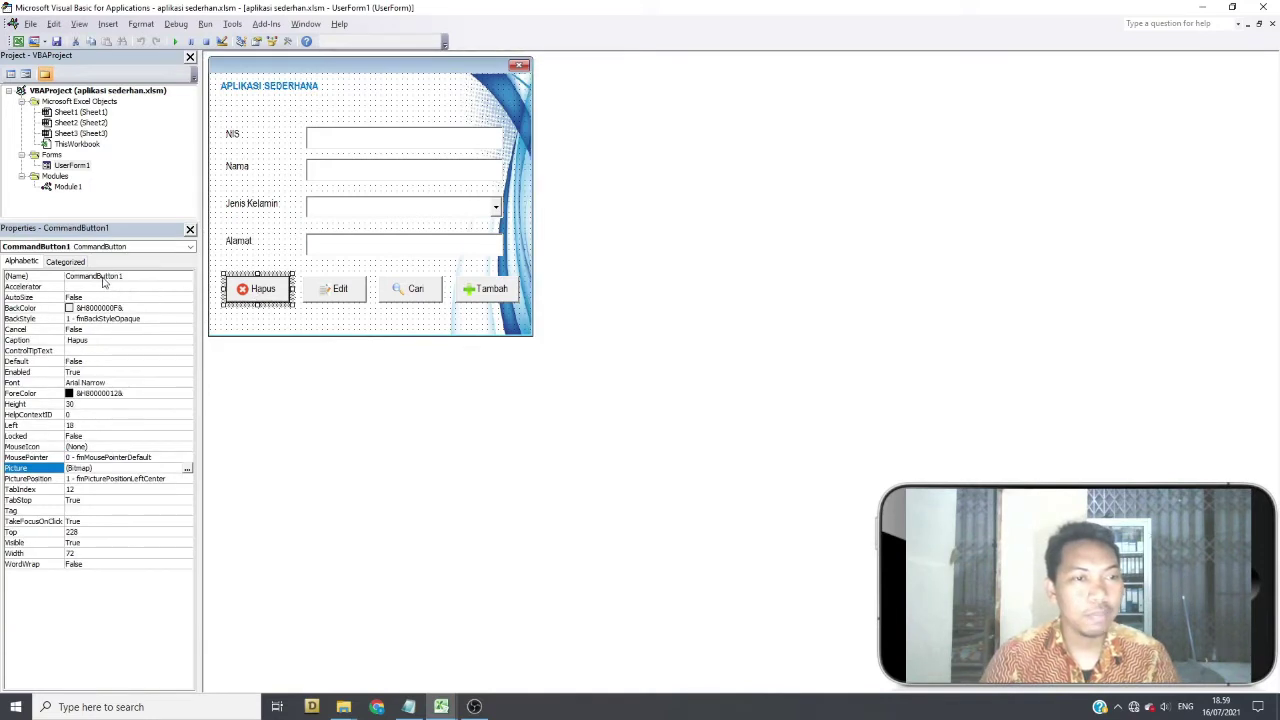
click(100, 277)
text(cmd_)
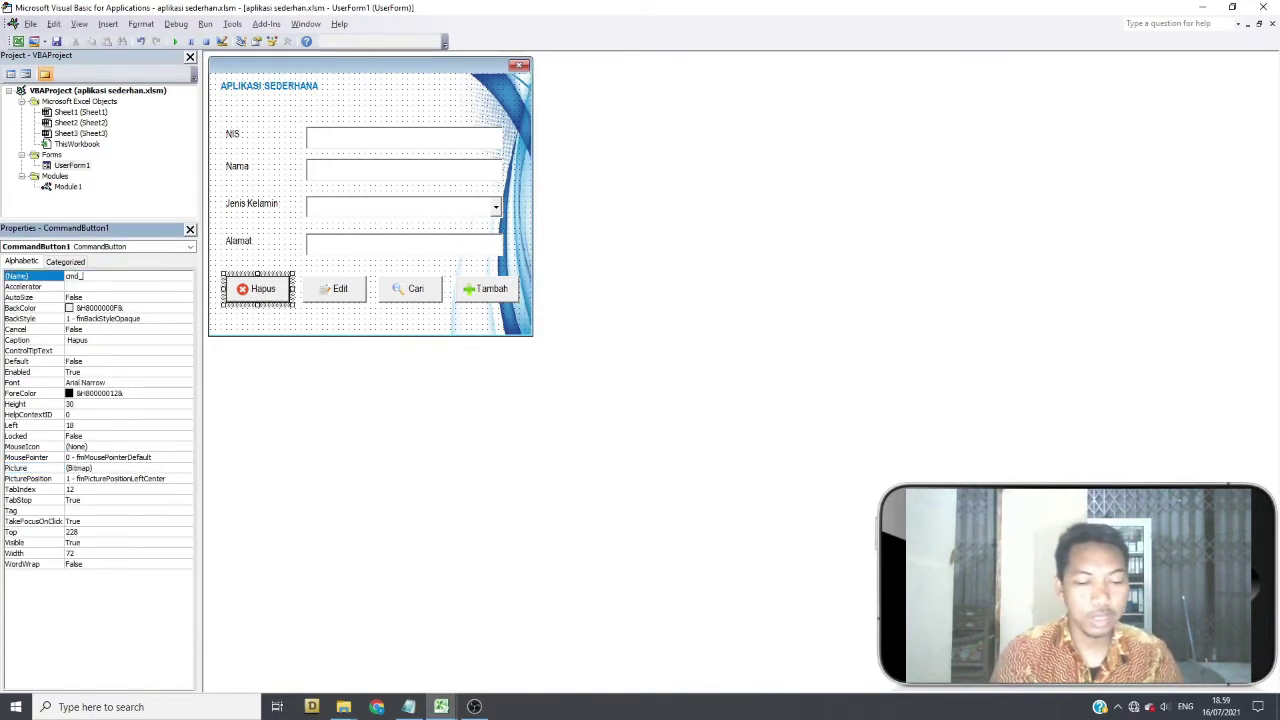
text(de)
key(BackSpace)
key(BackSpace)
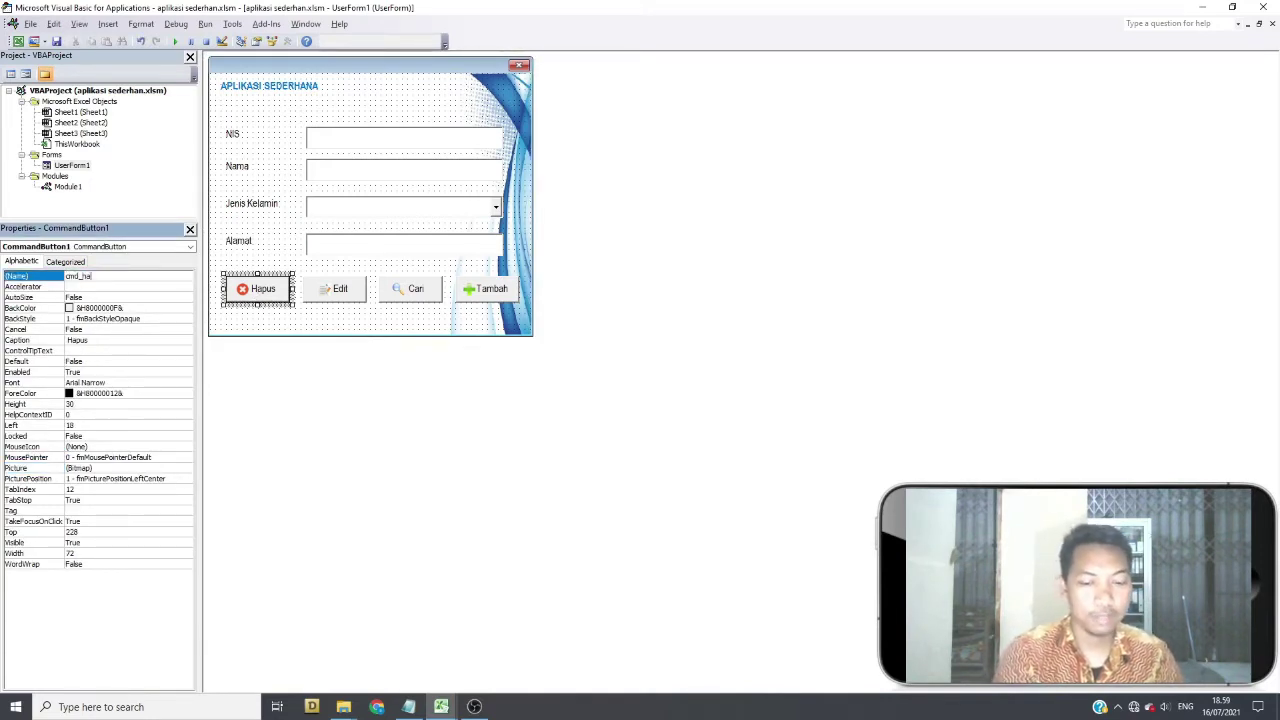
text(hapus)
click(354, 327)
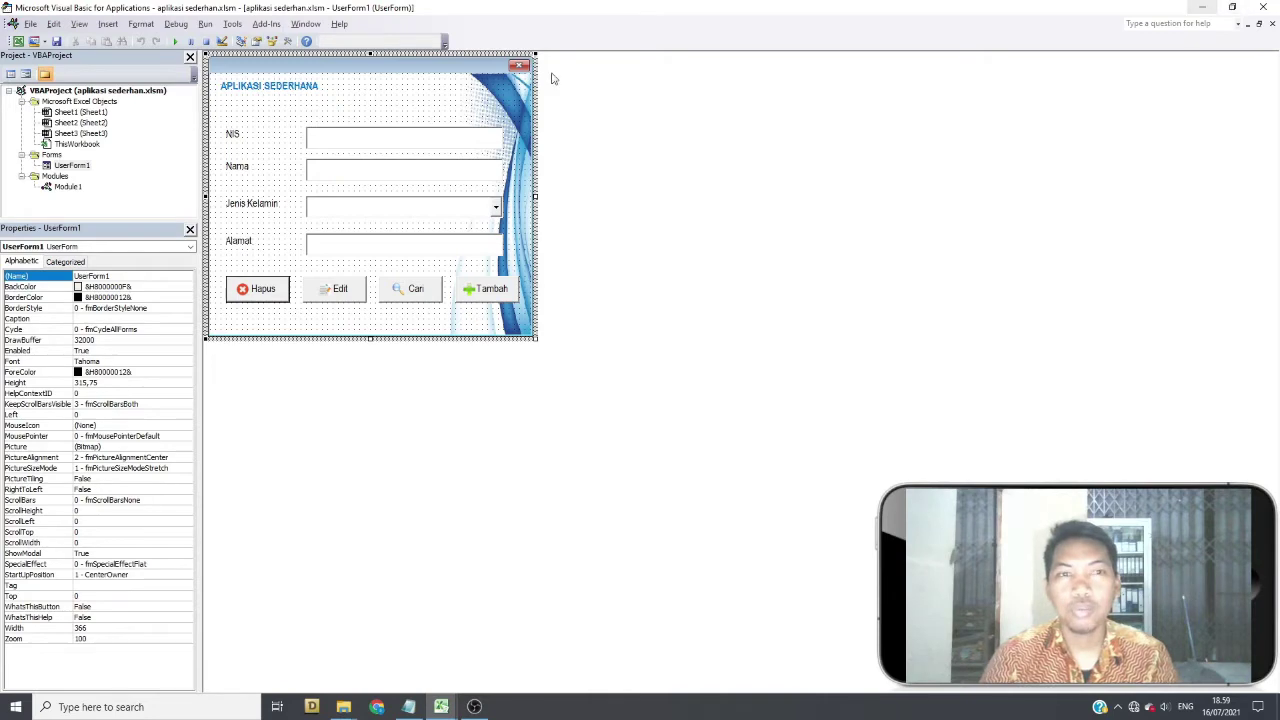
Back on the sheet, look up NIS 126 in the student form and try Hapus on it.
click(1263, 7)
click(612, 276)
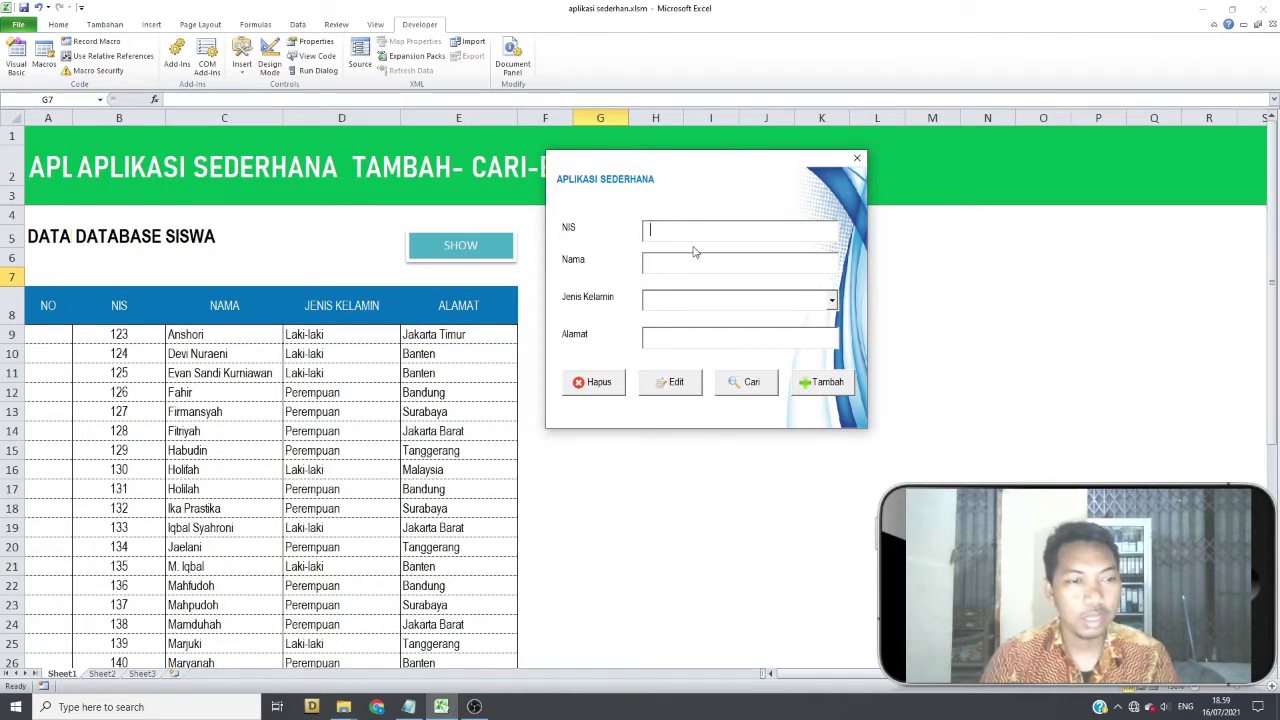
text(126)
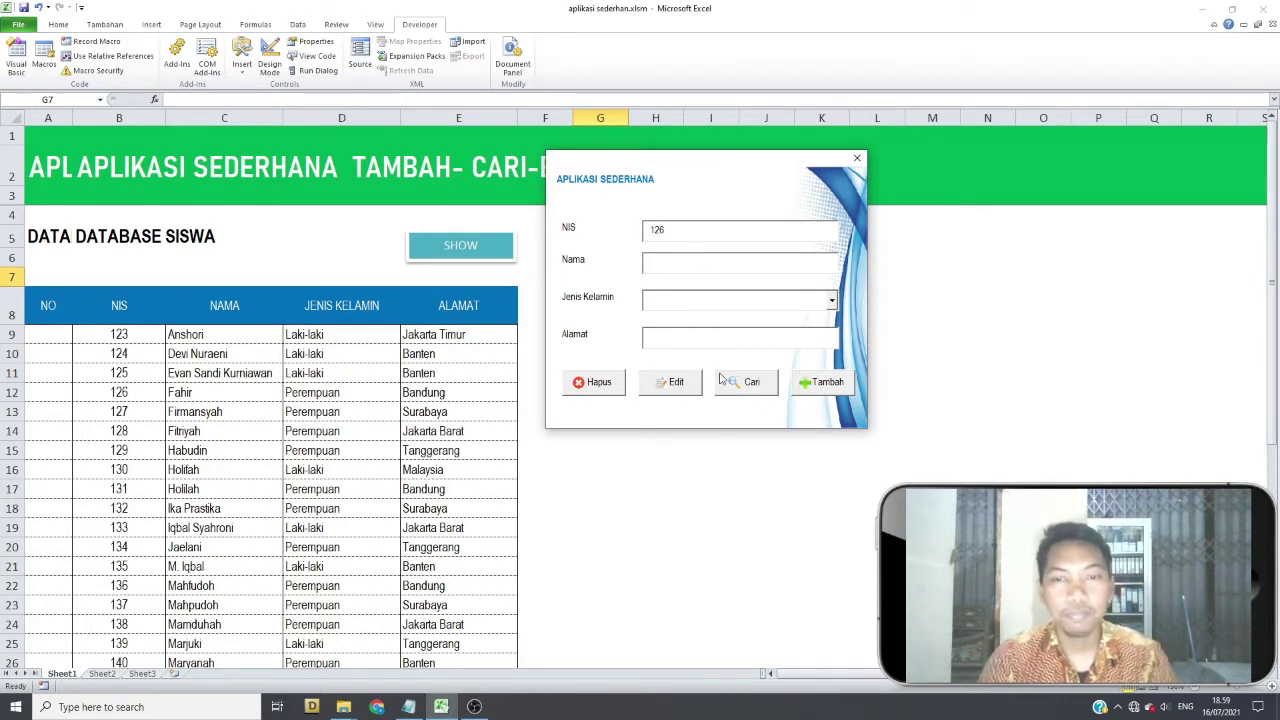
click(747, 386)
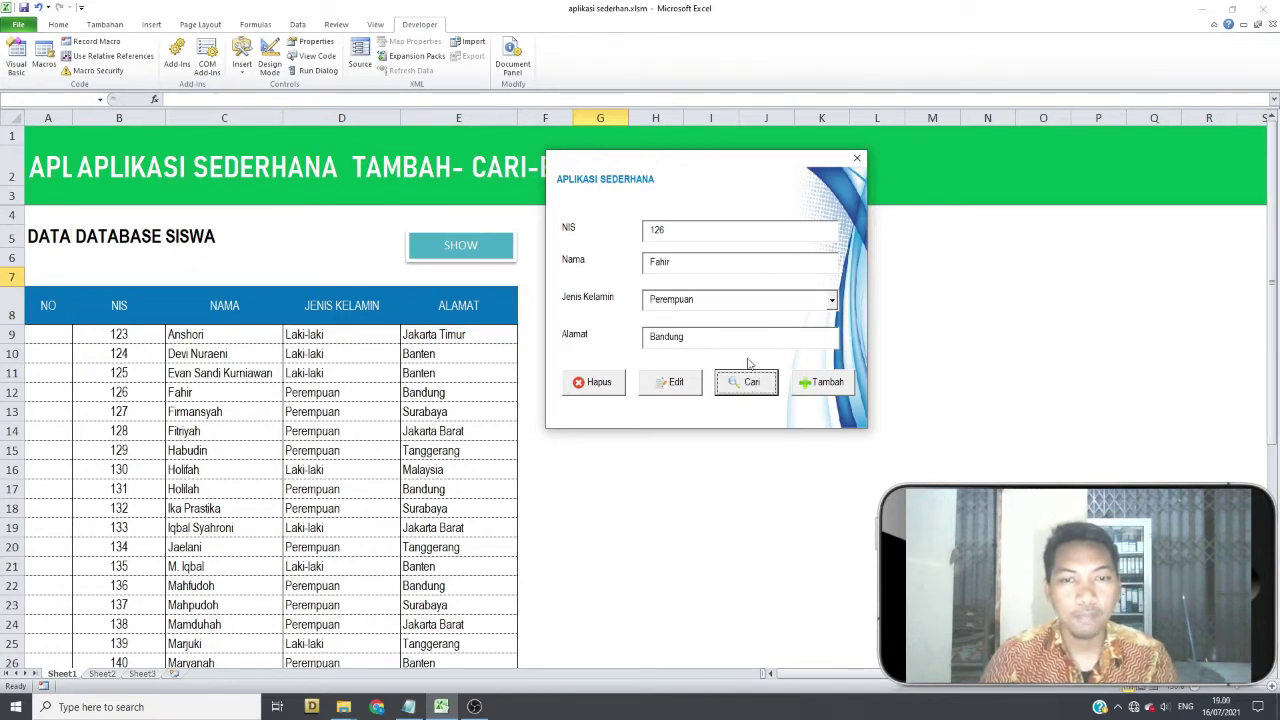
click(598, 392)
Close the form, select row 12 for NIS 126, and switch to the form's code.
click(857, 158)
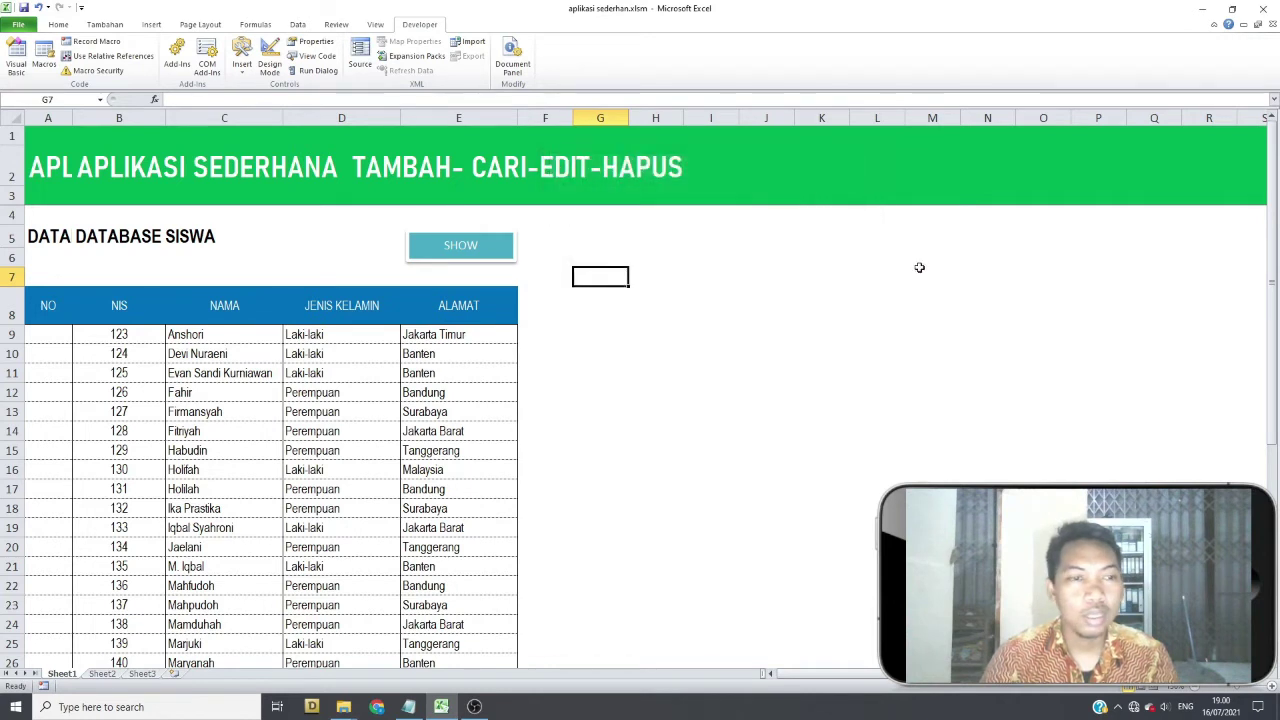
click(8, 392)
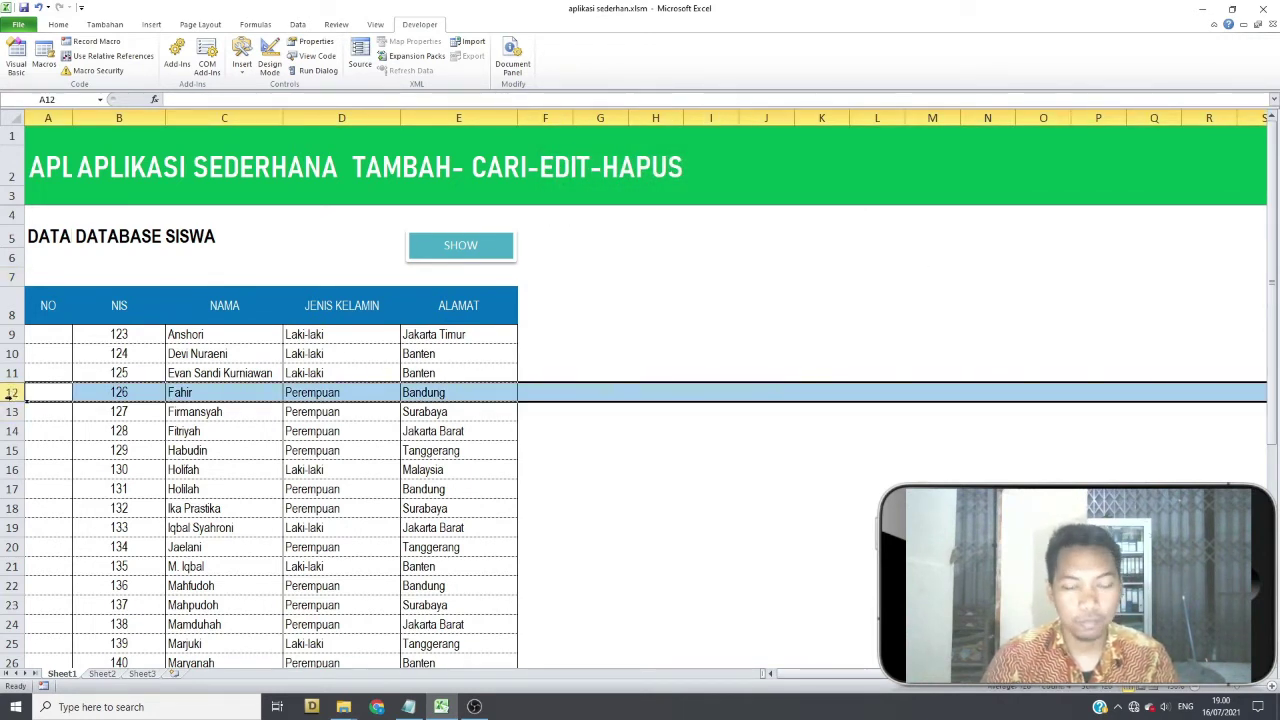
click(458, 373)
Create the cmd_hapus_Click routine from the Hapus button and move it to the top of the code.
click(16, 60)
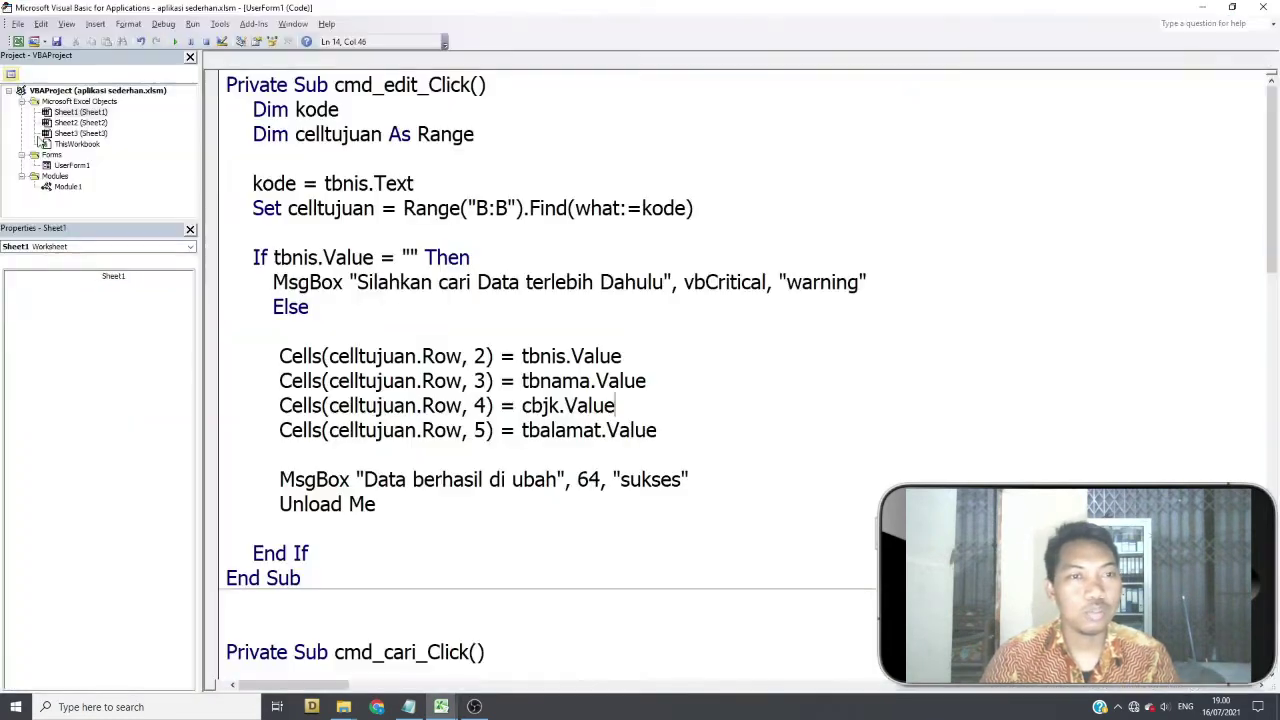
click(72, 165)
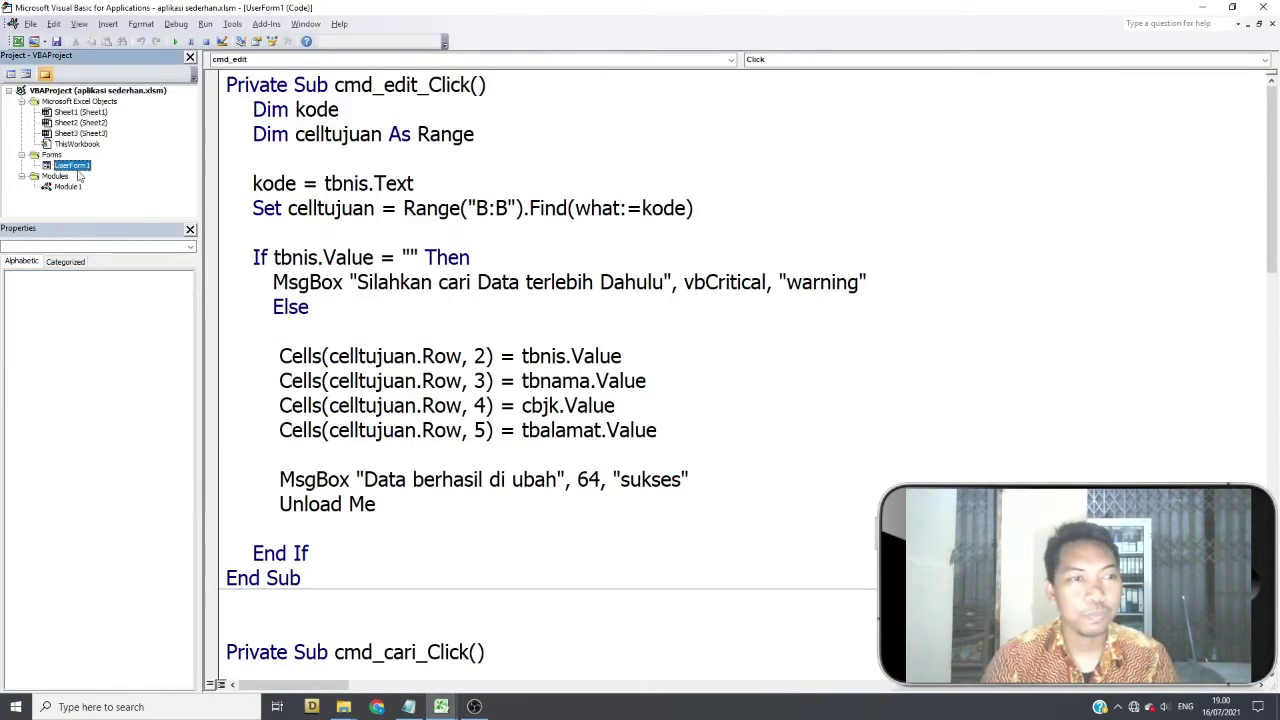
double_click(75, 168)
double_click(241, 289)
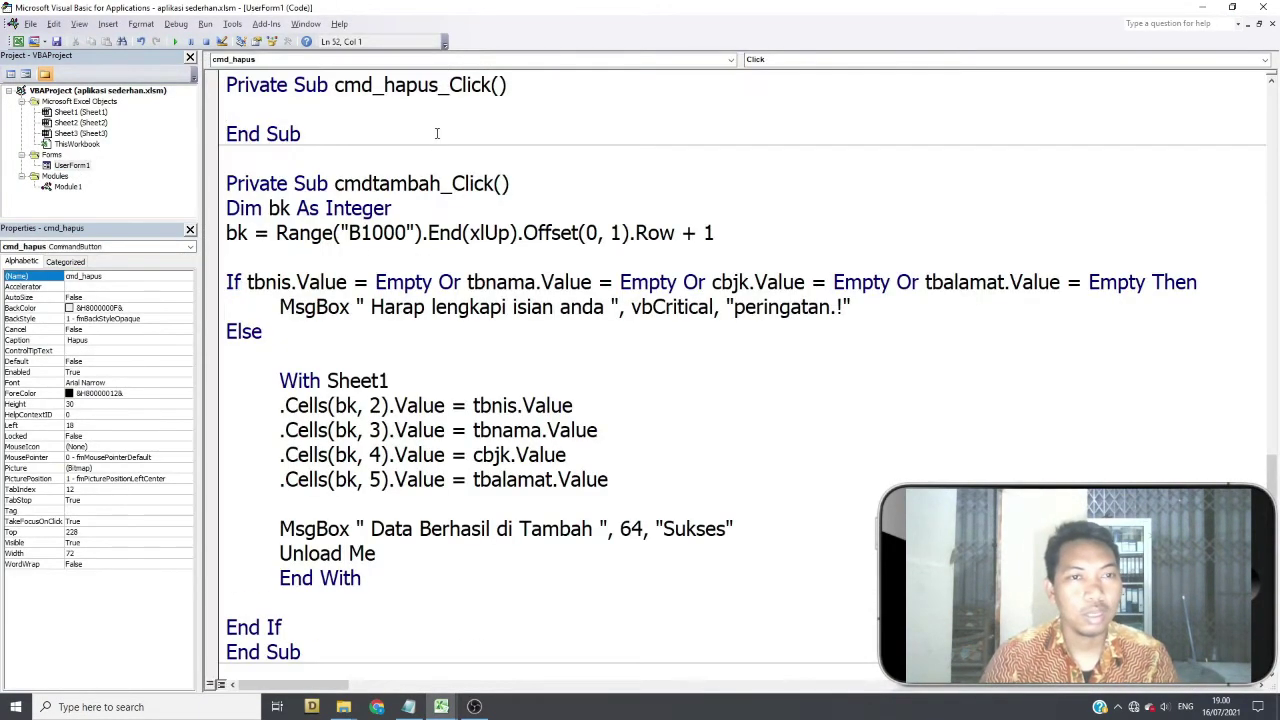
scroll(437, 133, up, 5)
scroll(437, 133, down, 3)
drag(302, 282, 228, 232)
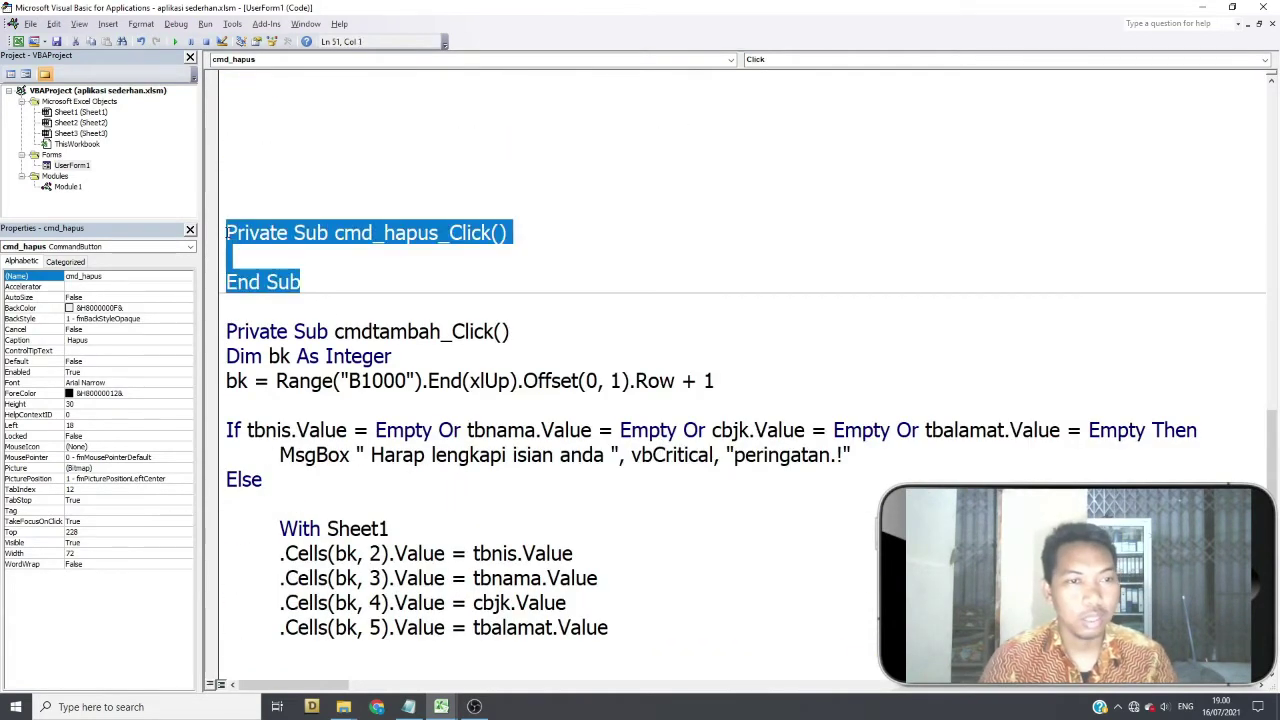
scroll(228, 237, up, 6)
scroll(233, 157, up, 5)
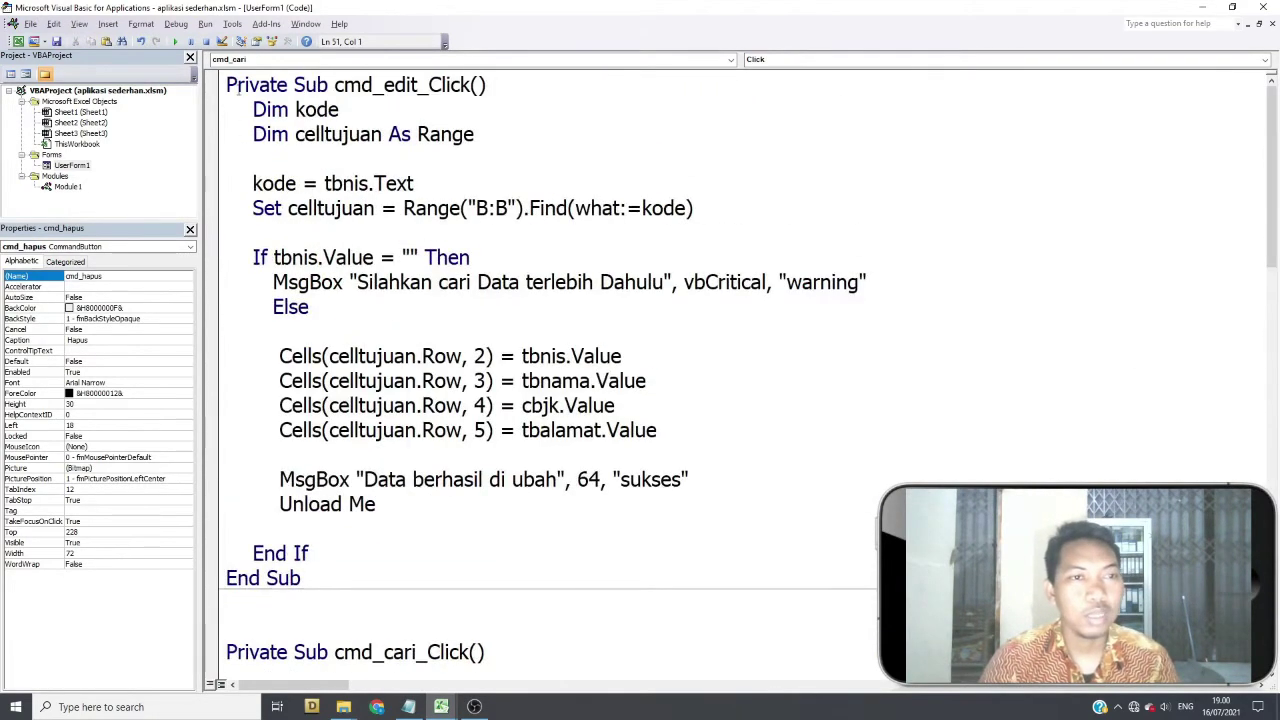
click(232, 90)
scroll(229, 90, up, 1)
click(228, 107)
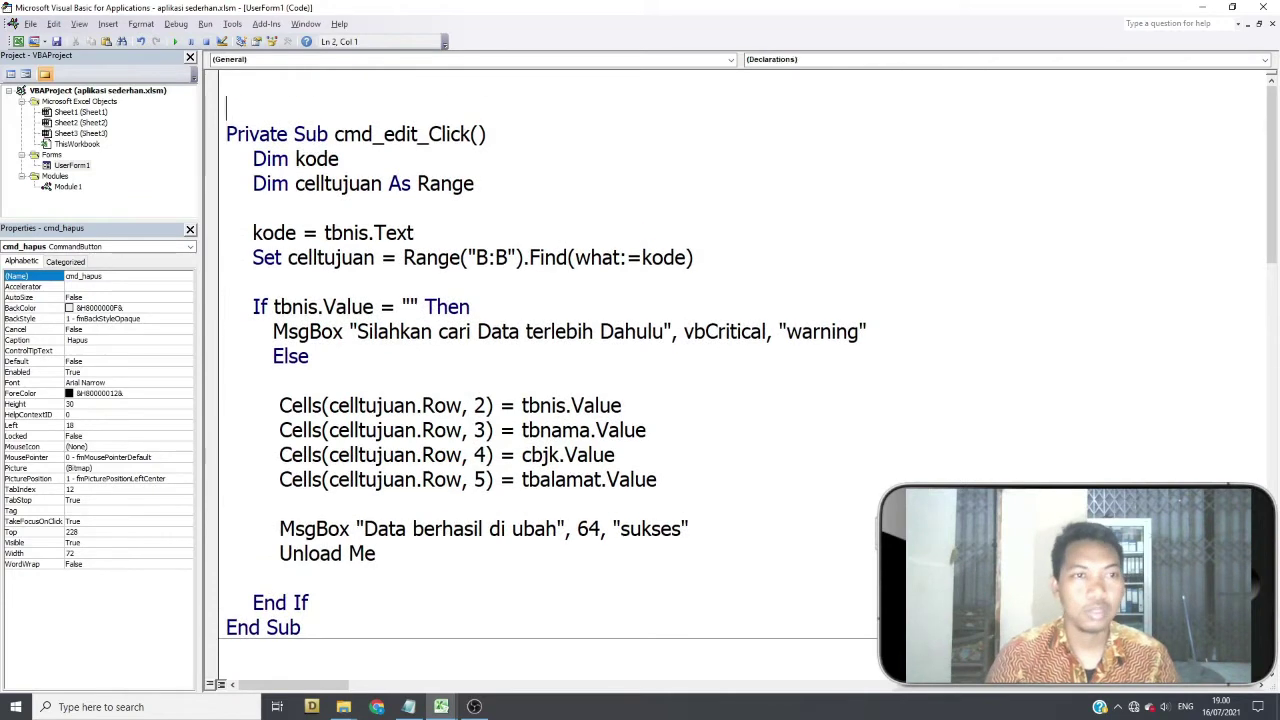
key(ctrl+v)
Copy cmd_edit_Click's Dim/Set NIS lookup lines into cmd_hapus_Click.
click(568, 251)
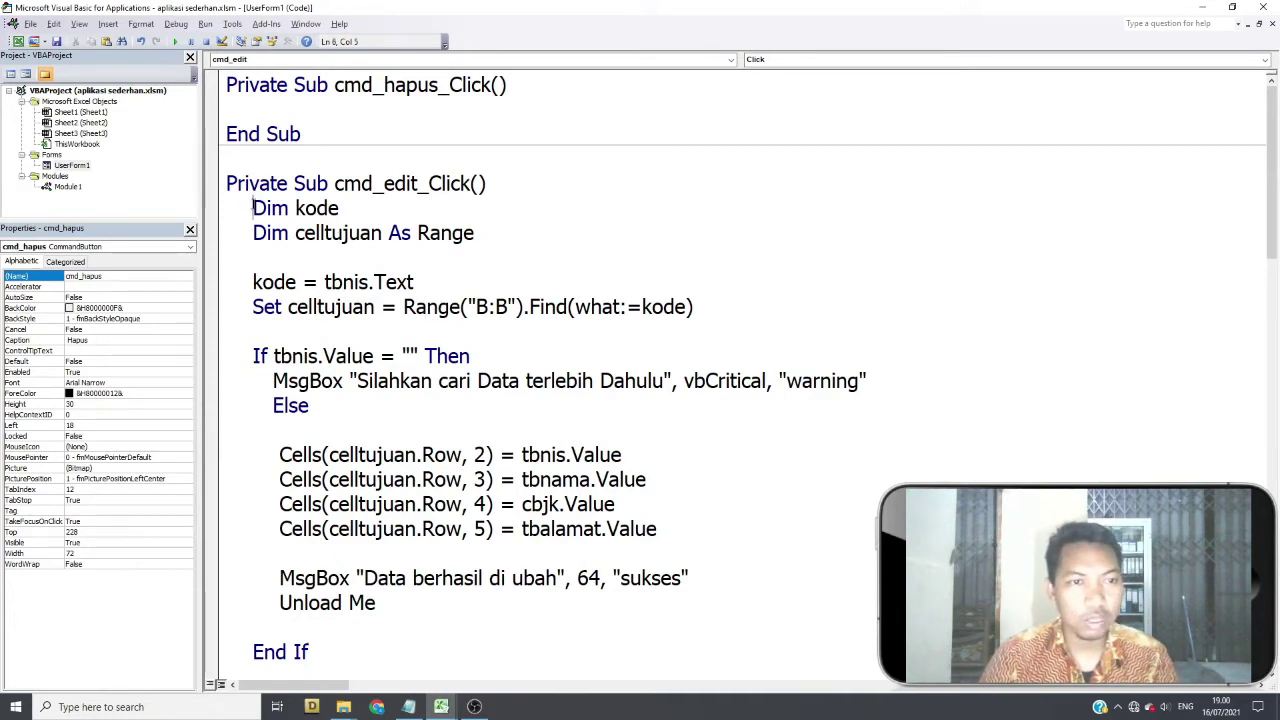
mouse_move(252, 207)
mouse_down()
mouse_move(483, 277)
mouse_move(726, 311)
mouse_up()
key(ctrl+c)
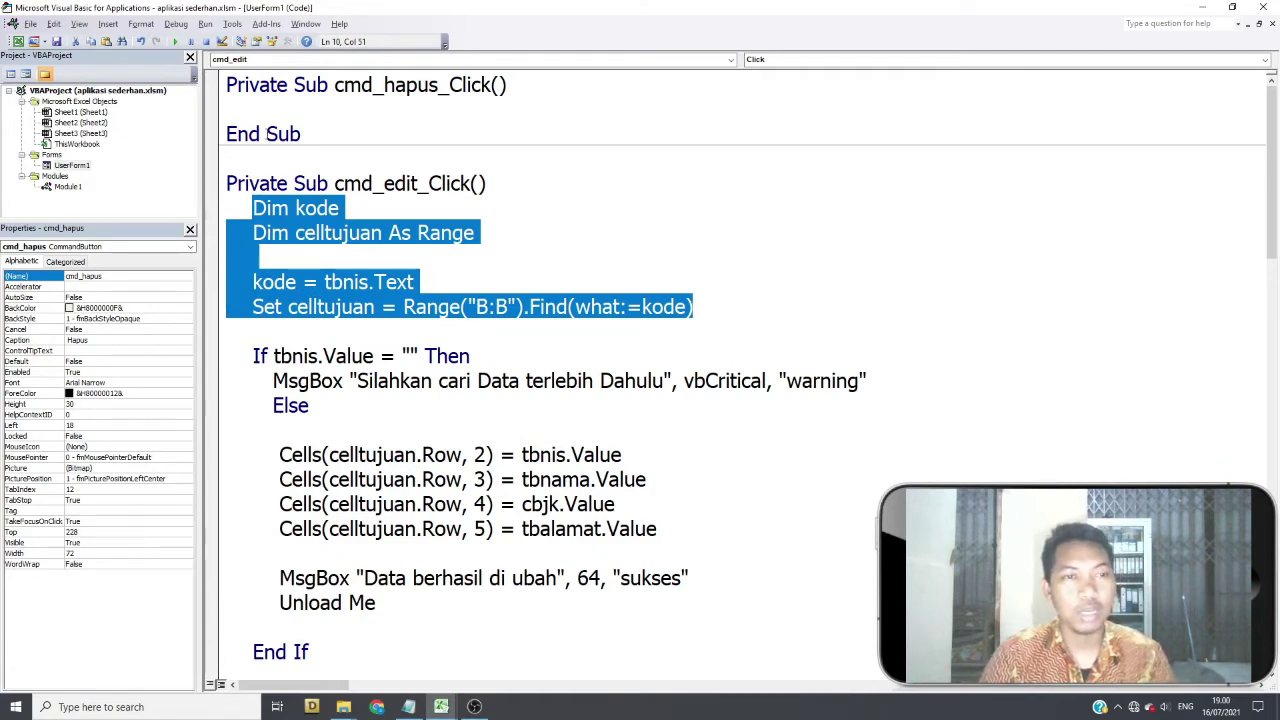
click(273, 105)
key(ctrl+v)
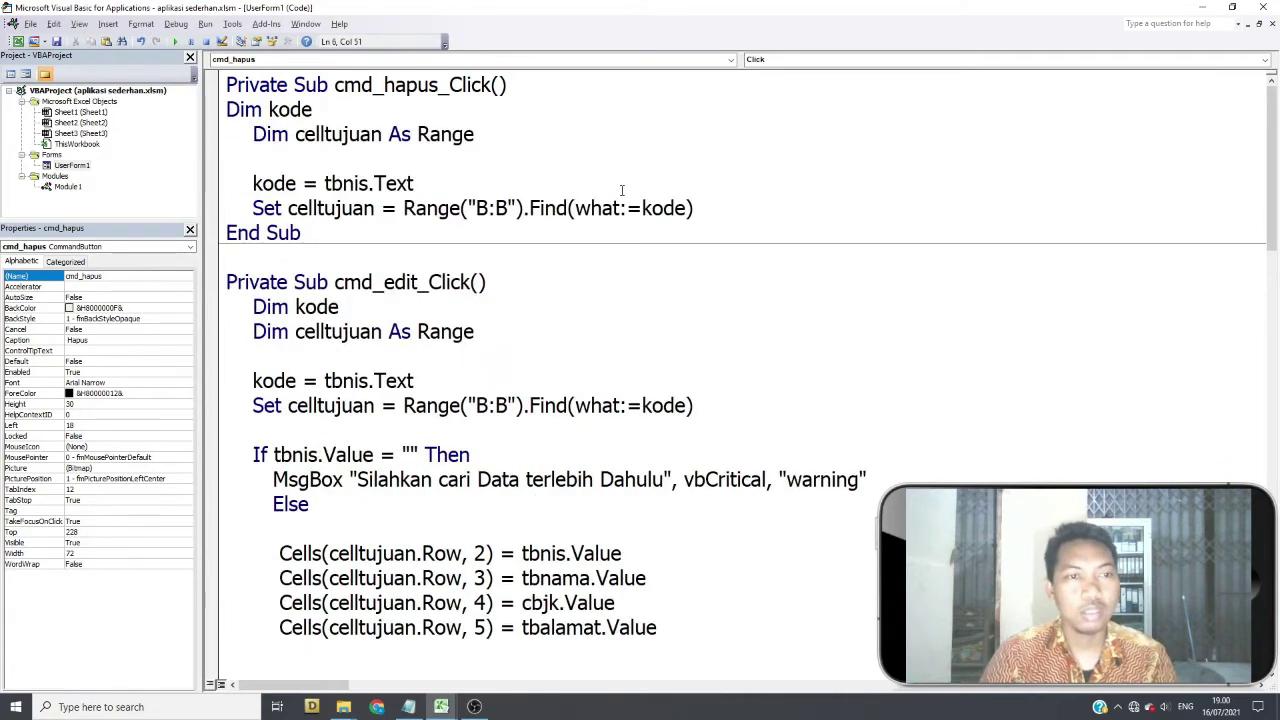
key(Return)
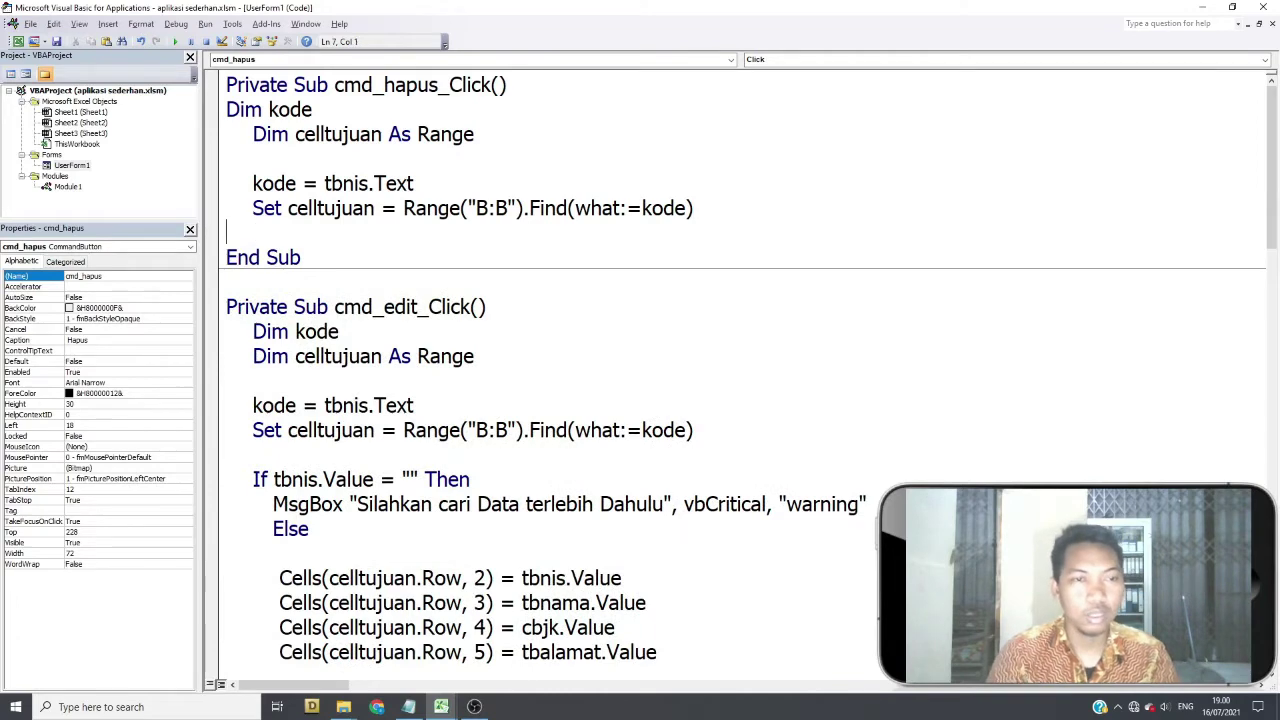
key(Return)
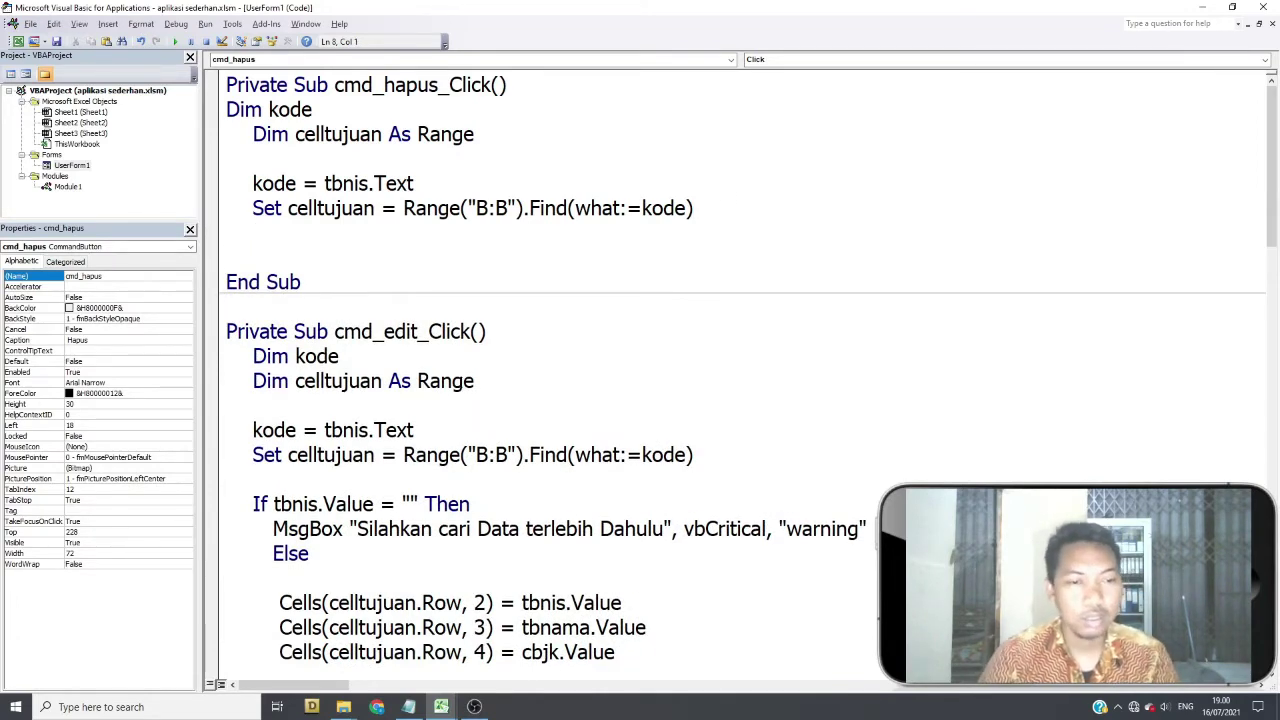
Copy cmd_edit_Click's If…End If empty-NIS check into cmd_hapus_Click.
scroll(397, 426, down, 2)
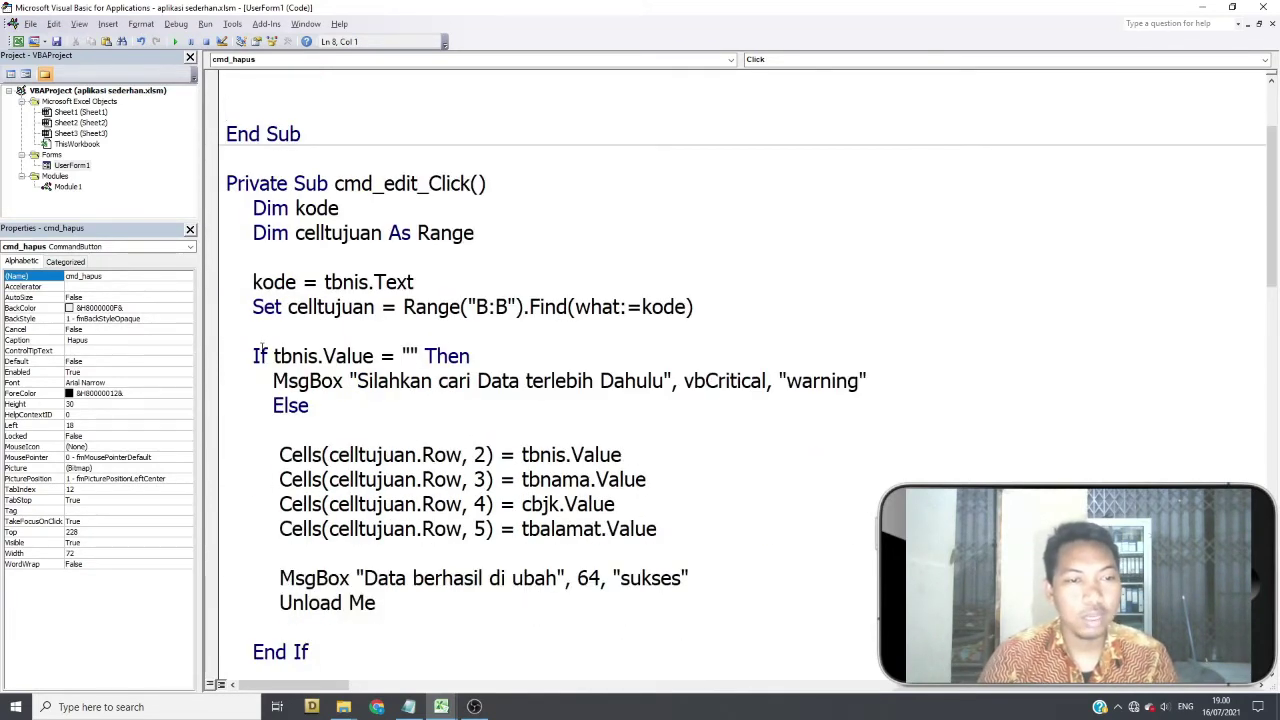
drag(252, 356, 494, 397)
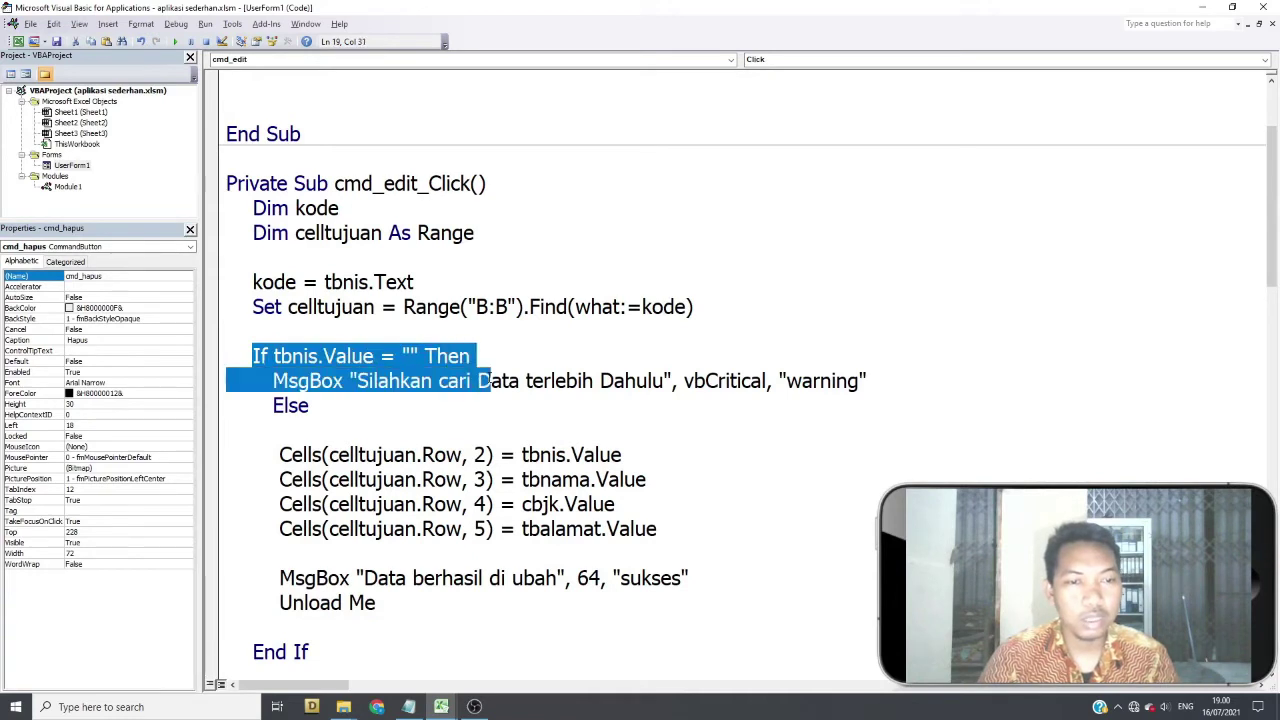
drag(494, 397, 463, 642)
key(ctrl+c)
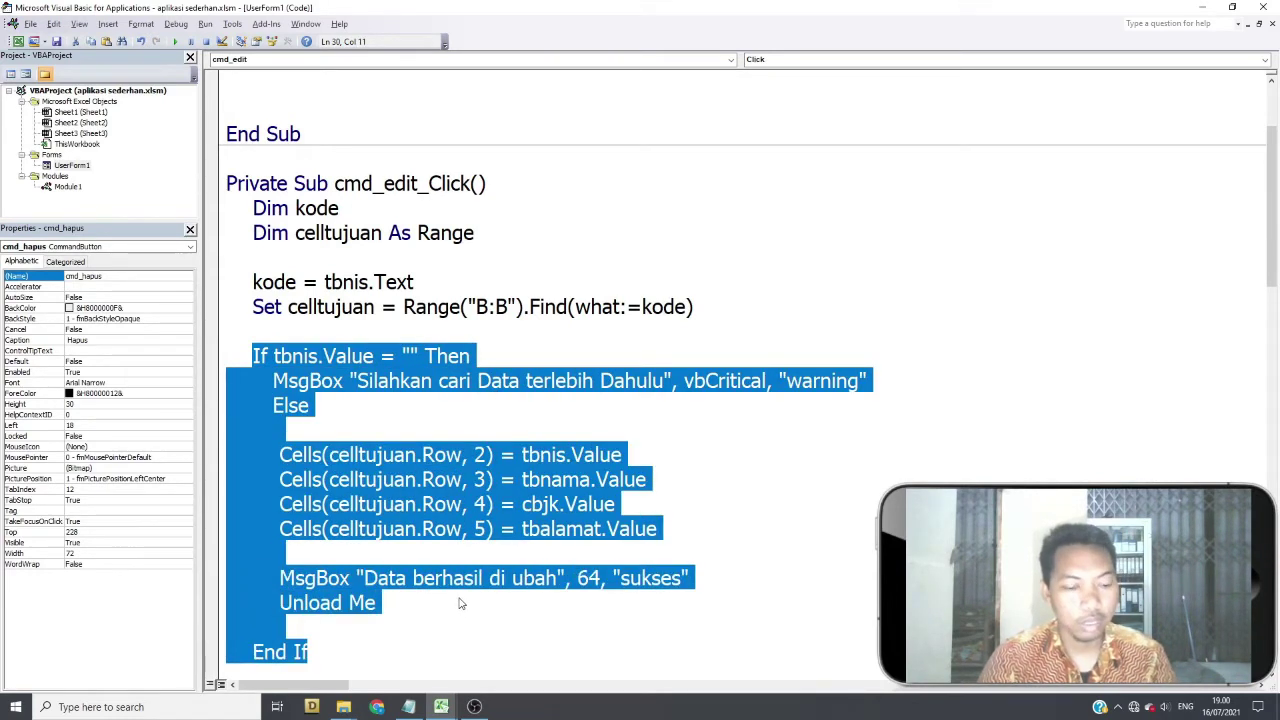
scroll(461, 603, up, 2)
click(280, 238)
key(Return)
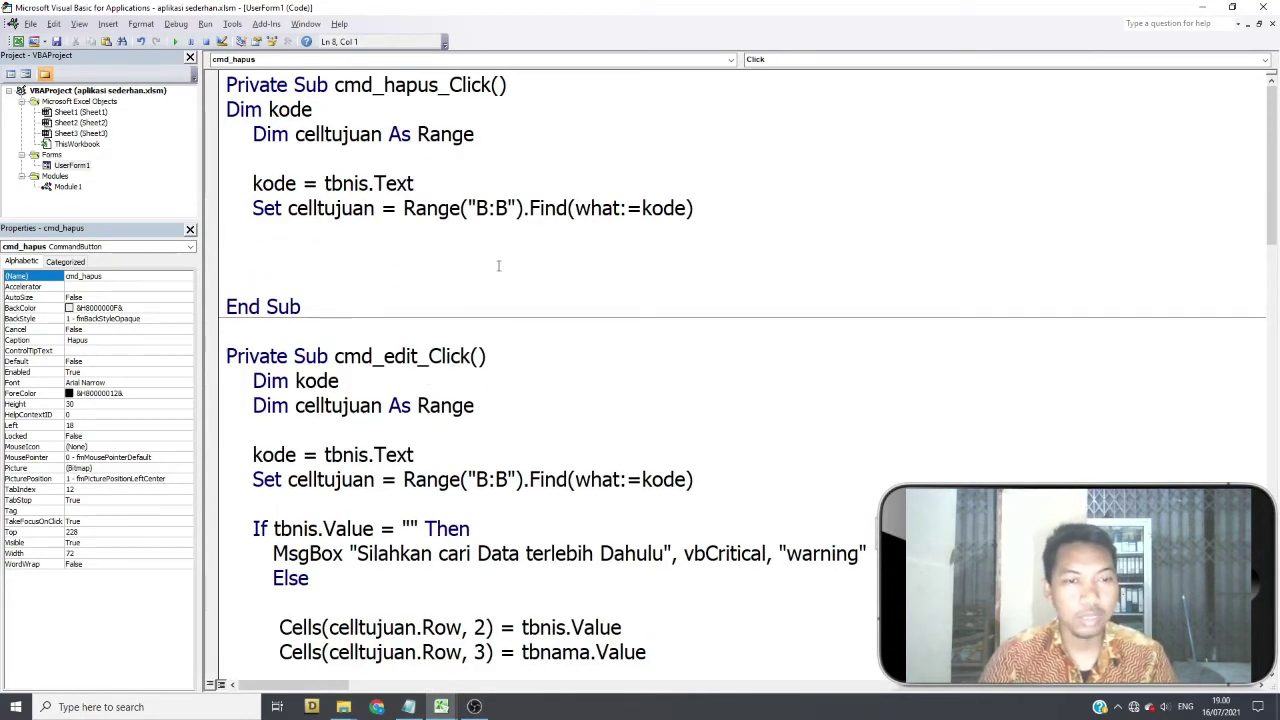
key(ctrl+v)
Delete the four Cells update lines from the pasted block.
scroll(420, 370, down, 2)
scroll(380, 360, up, 2)
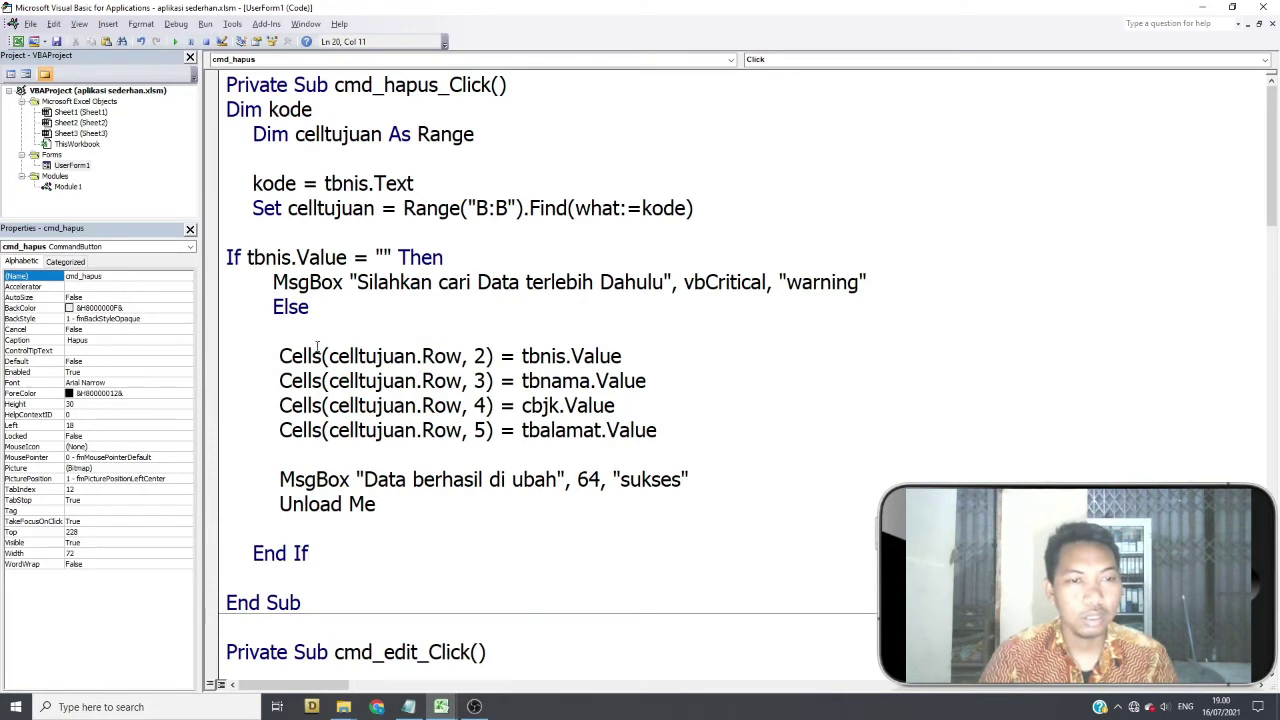
drag(280, 356, 678, 428)
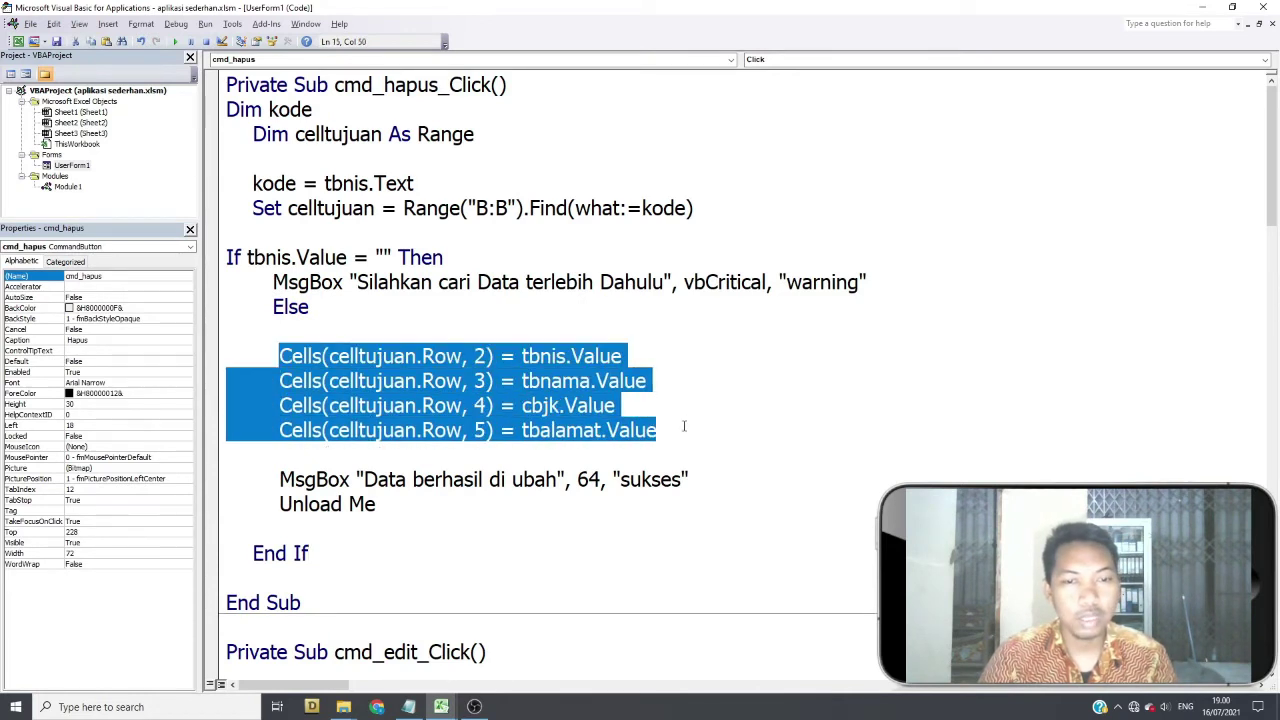
key(Delete)
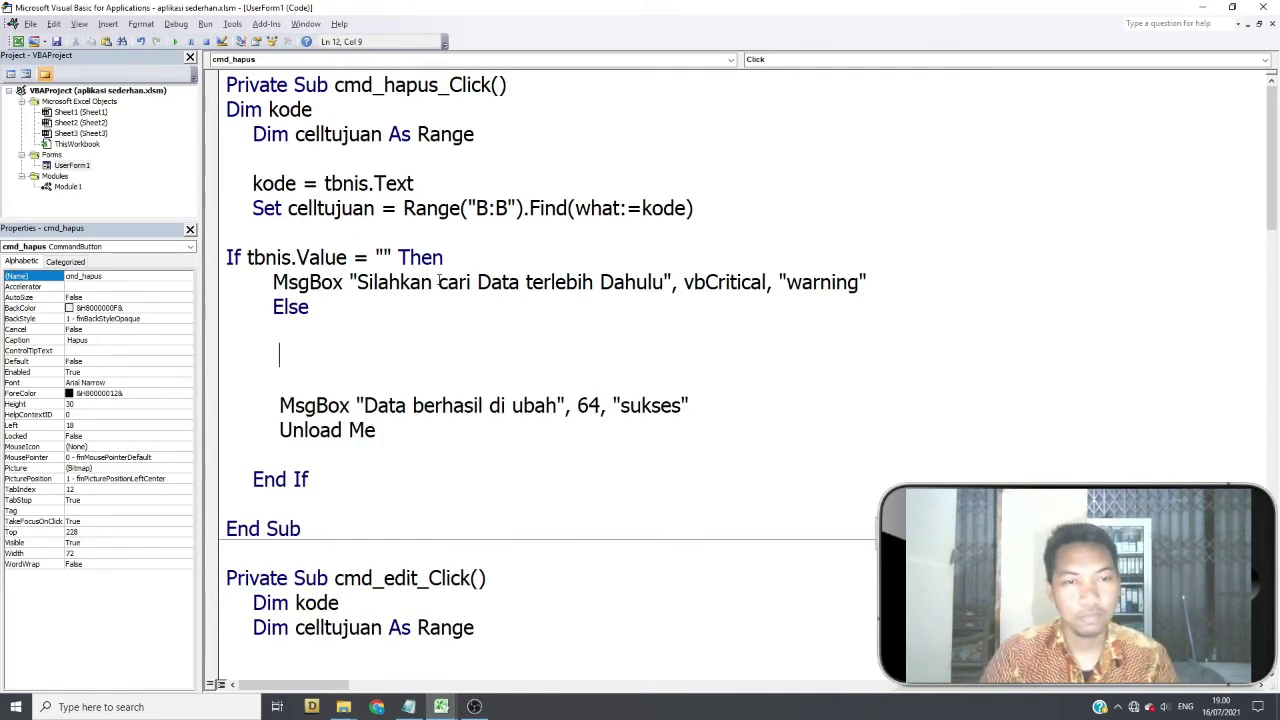
Indent the If line and write Rows(celltujuan.Row).Delete in the Else branch.
click(226, 257)
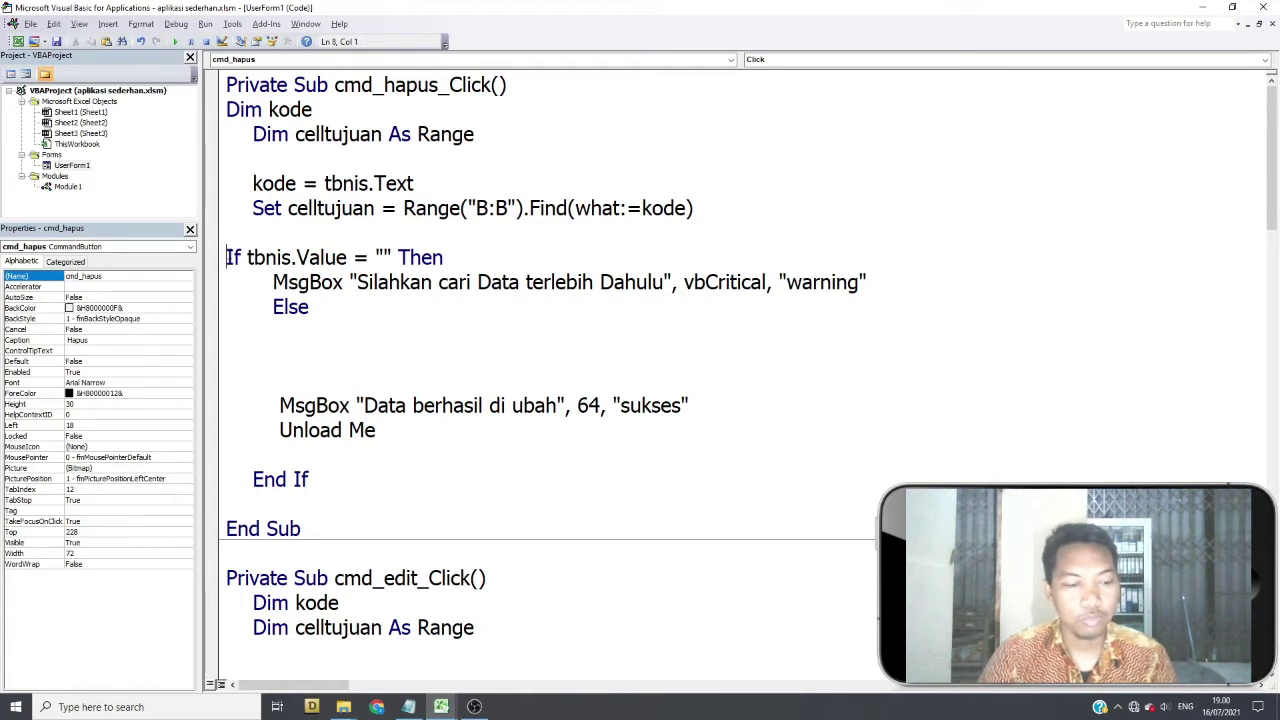
key(Tab)
click(325, 348)
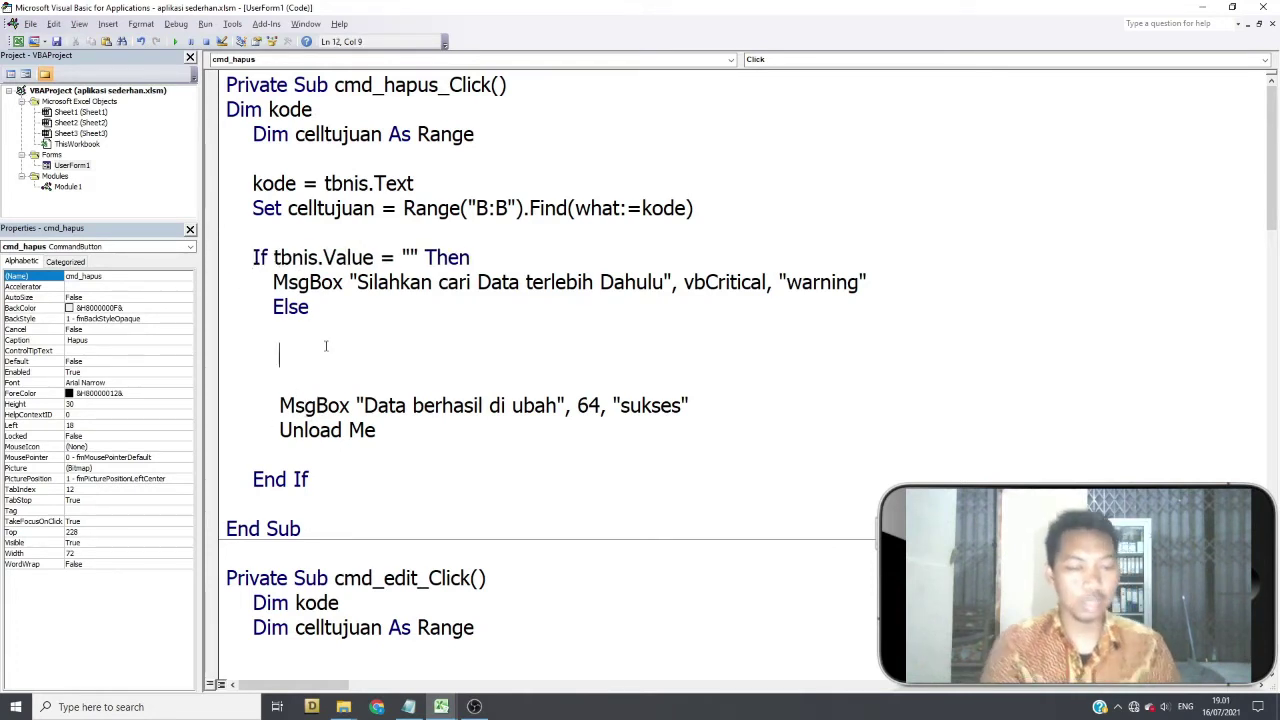
text(row)
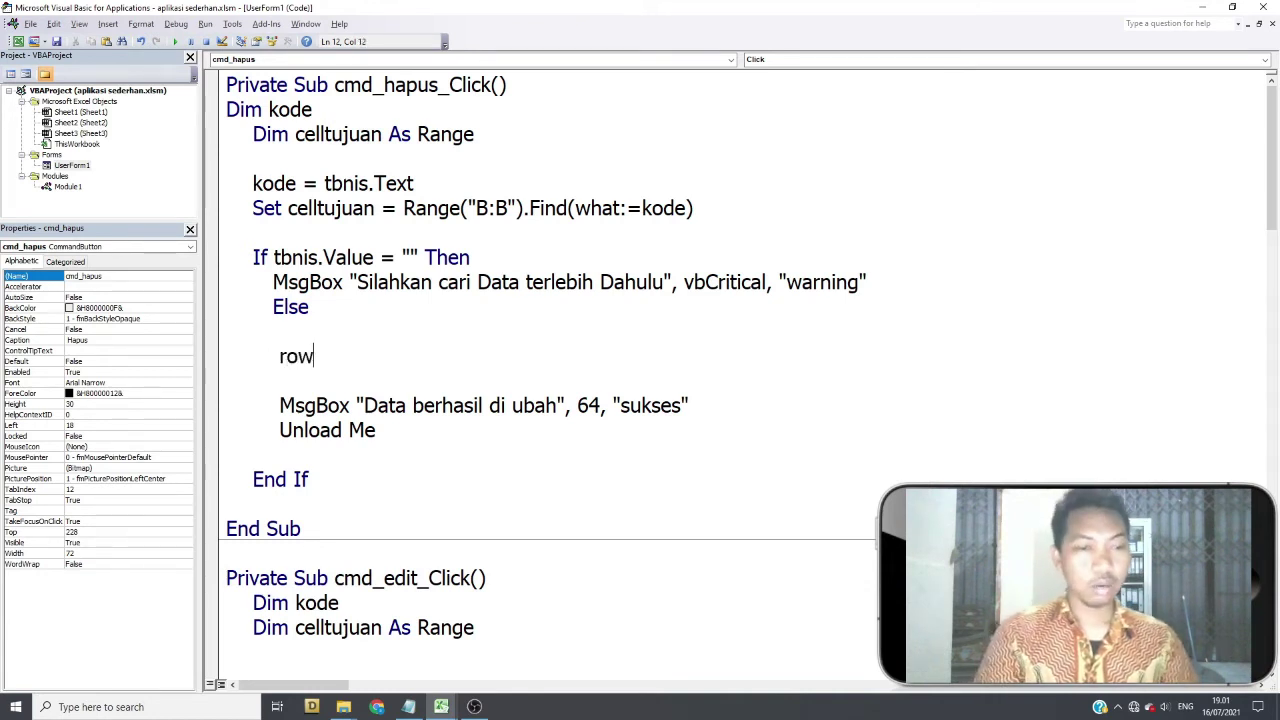
text(Rows)
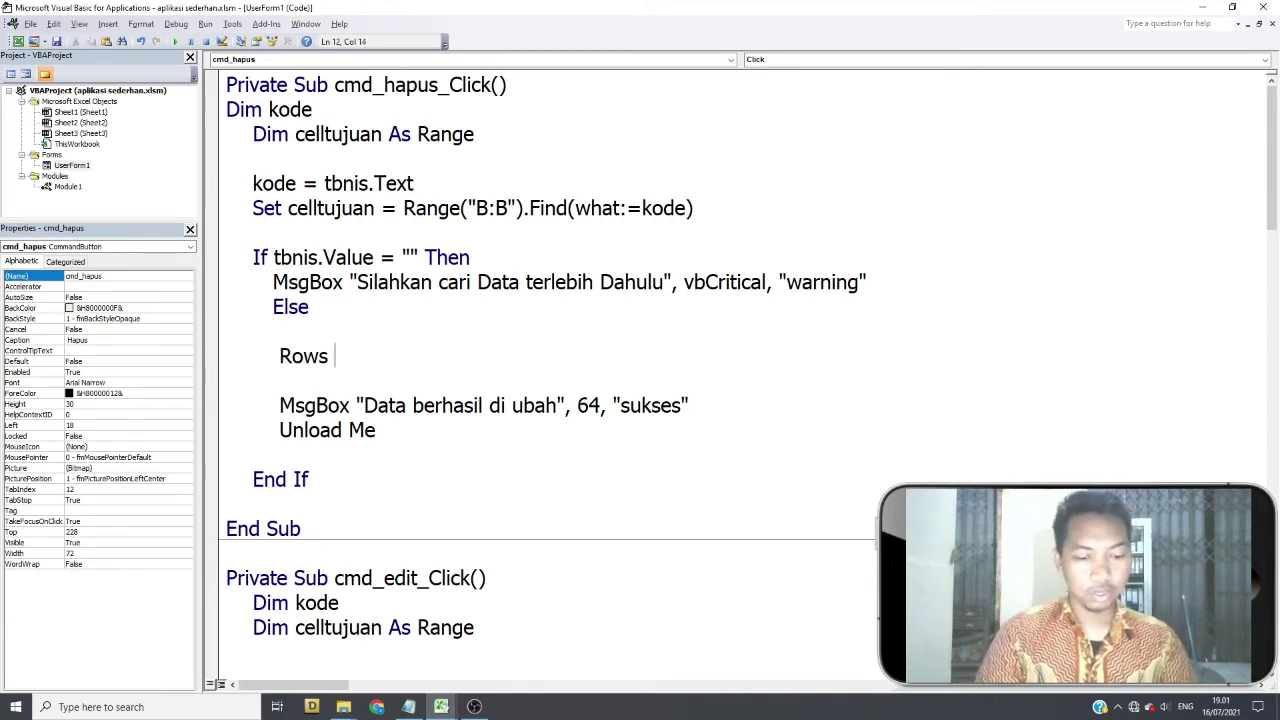
text(()
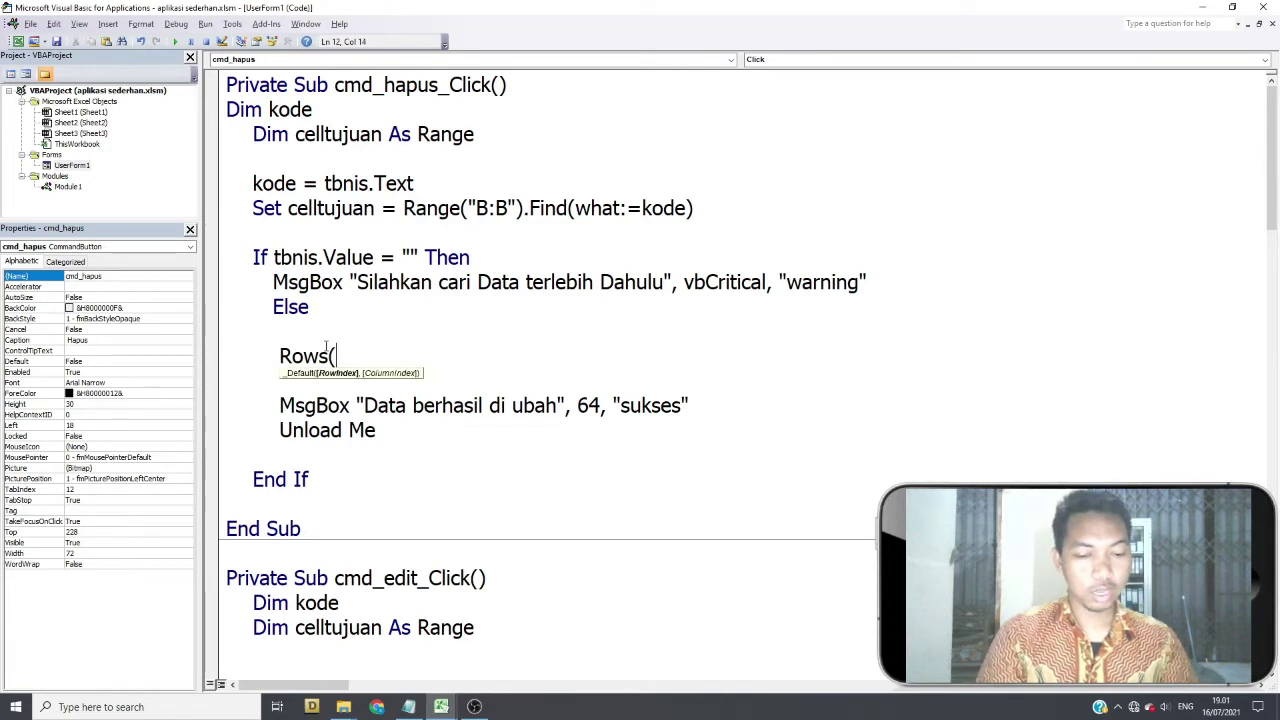
text(ce)
key(ctrl+space)
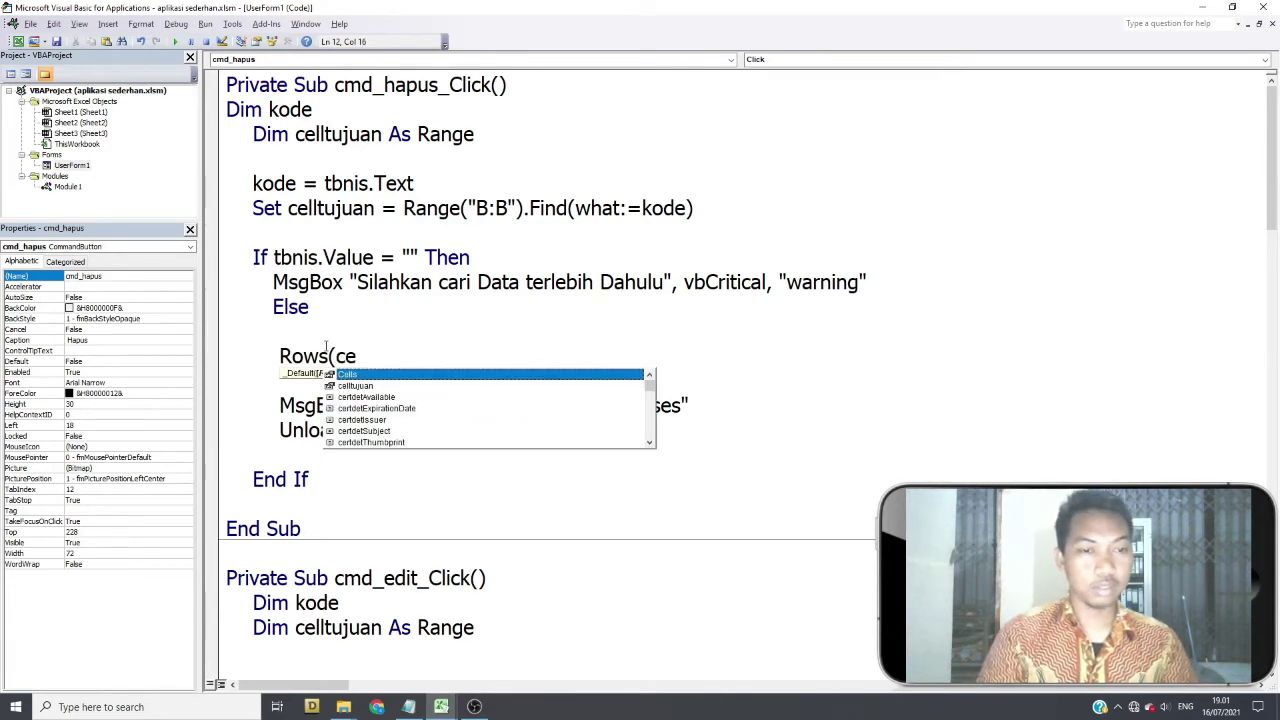
key(Down)
text(.ro)
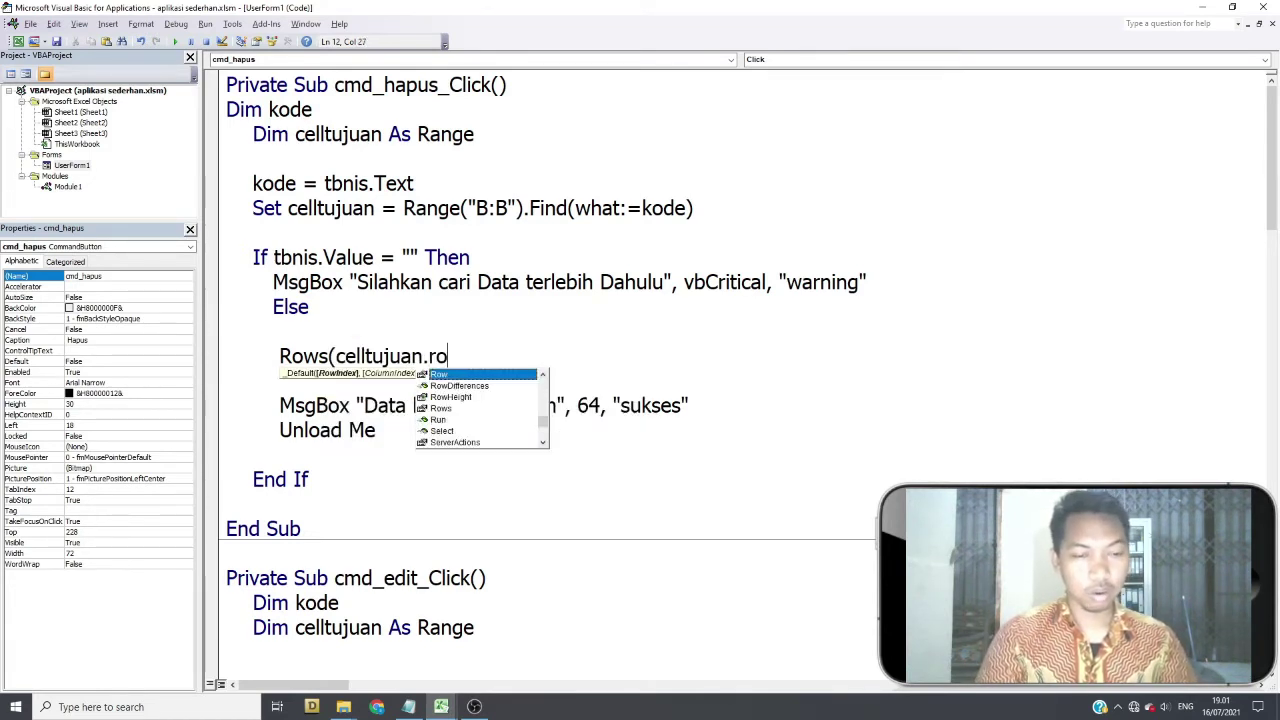
key(Down)
key(Down)
key(Down)
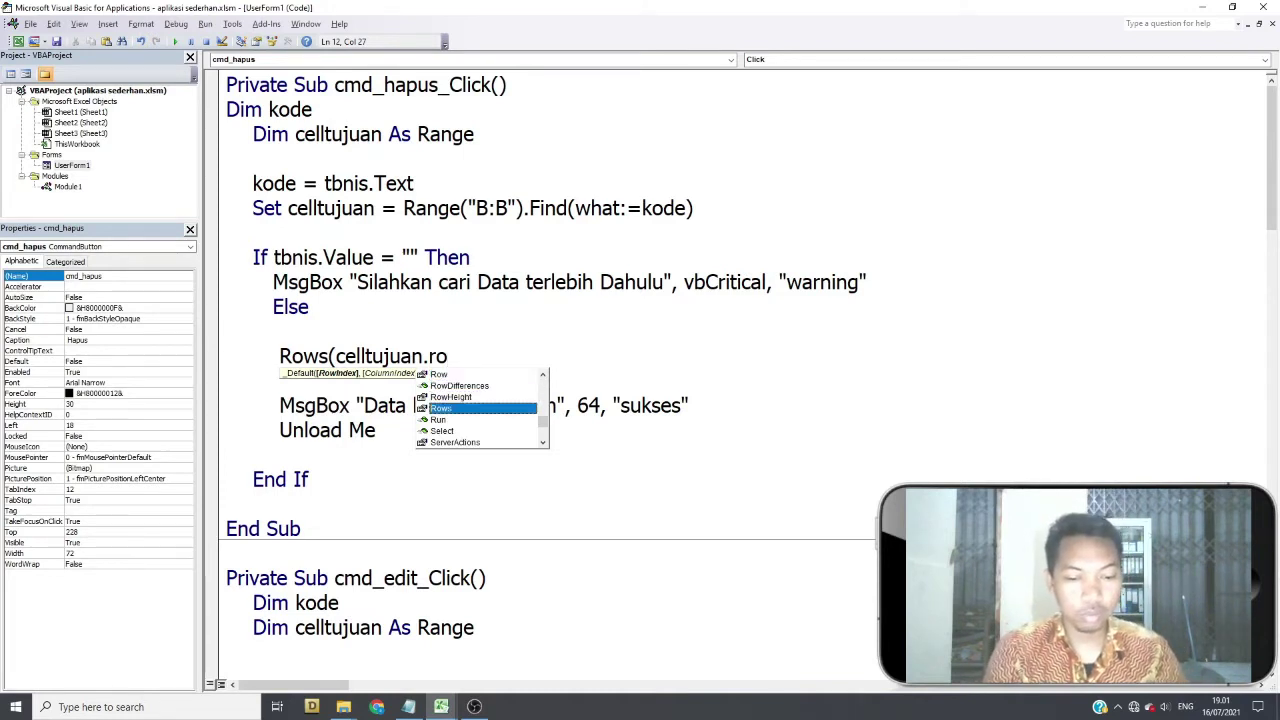
text().de)
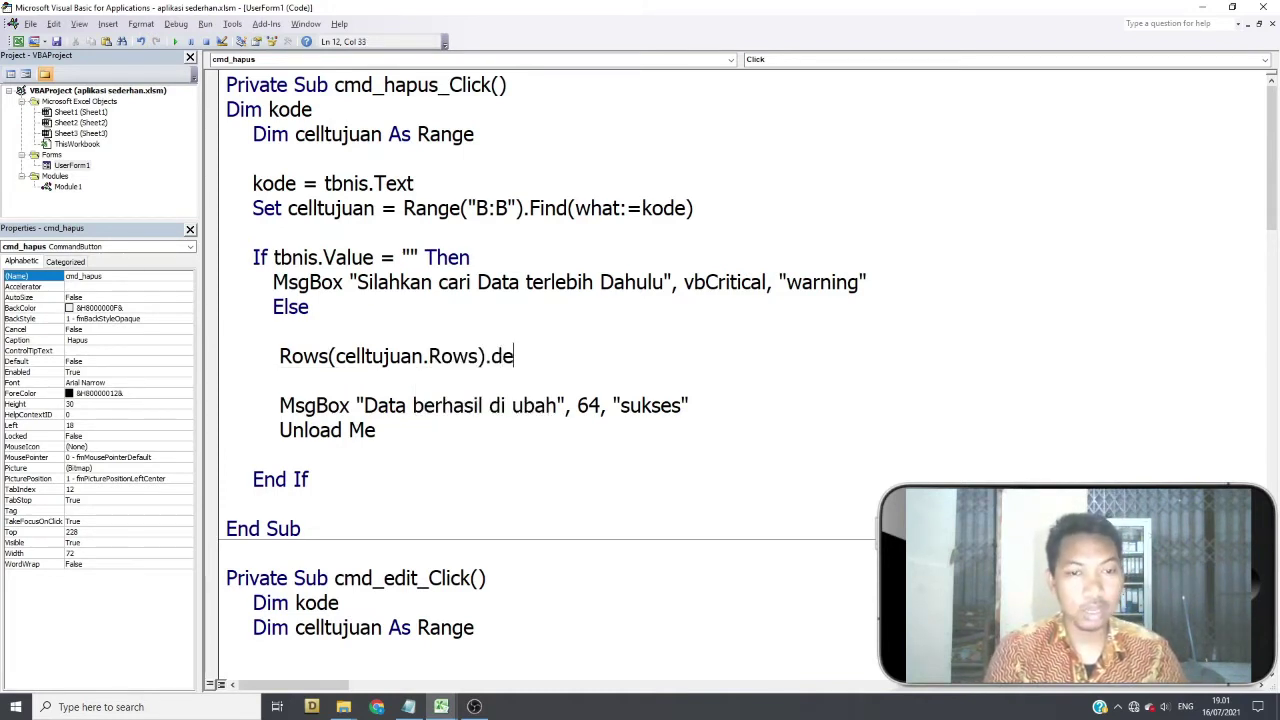
text(le)
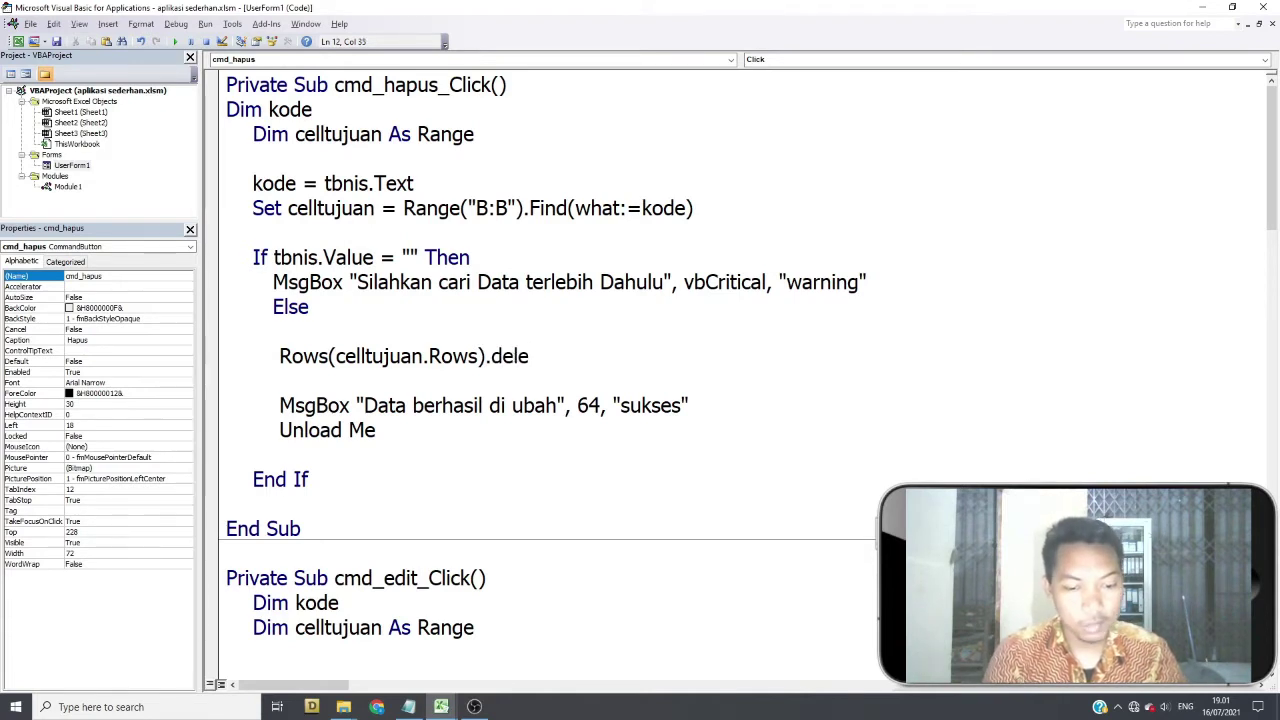
key(BackSpace)
key(BackSpace)
key(BackSpace)
key(BackSpace)
key(BackSpace)
key(BackSpace)
key(BackSpace)
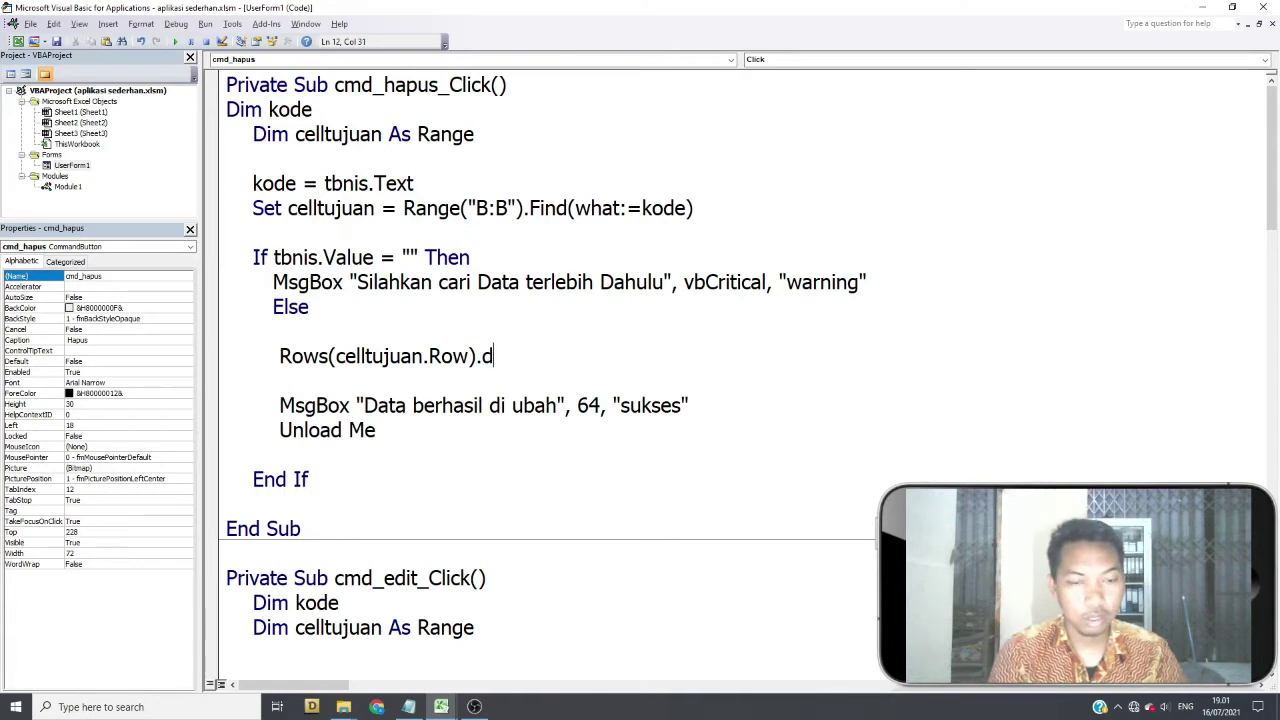
text(ele)
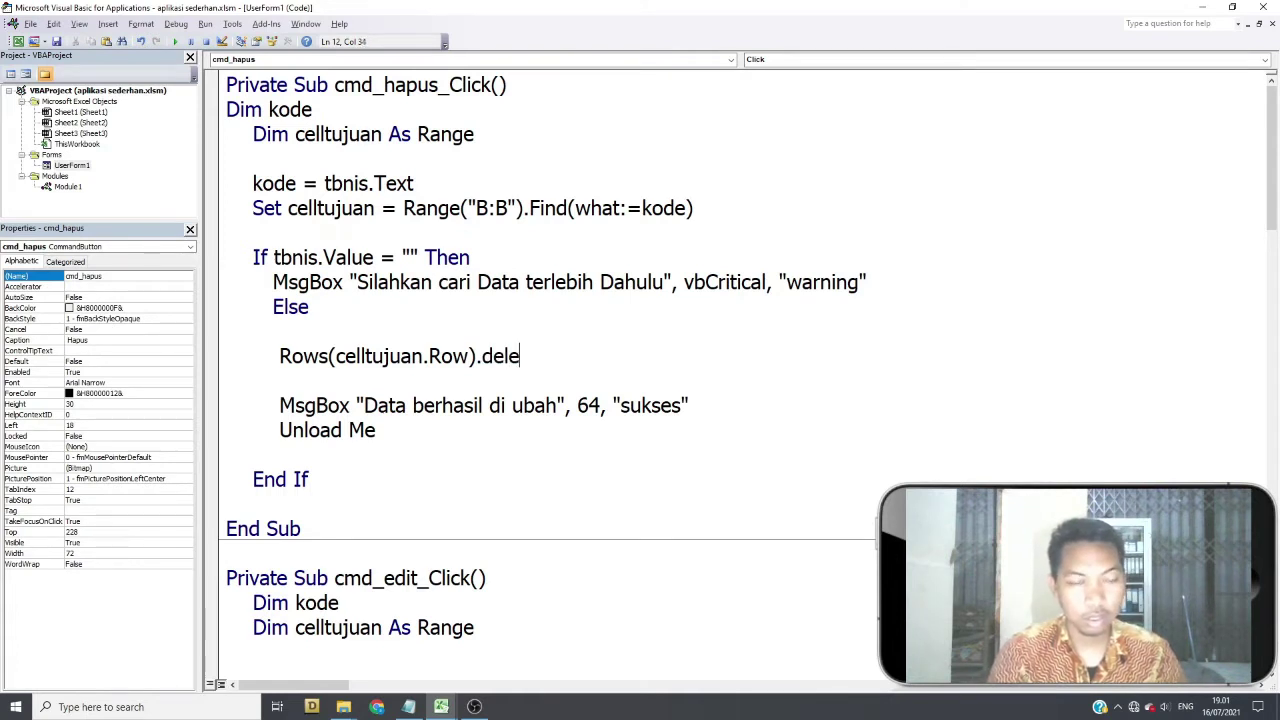
text(te)
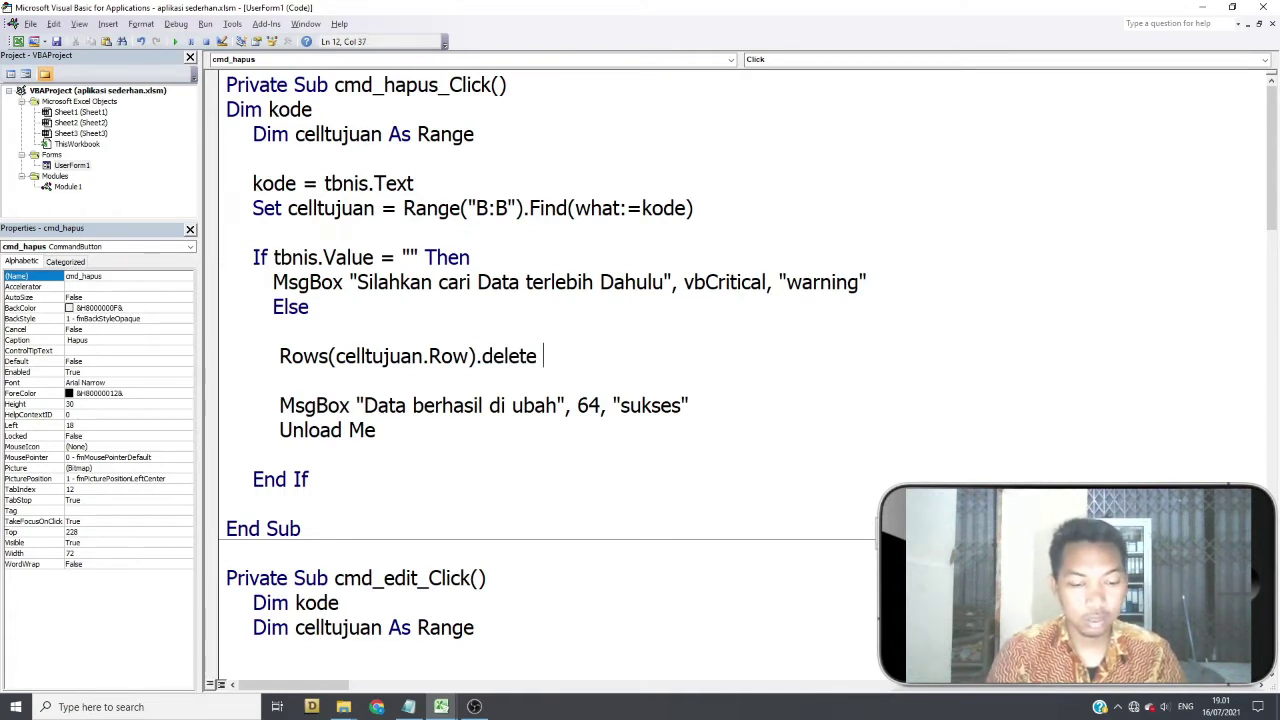
text(shift)
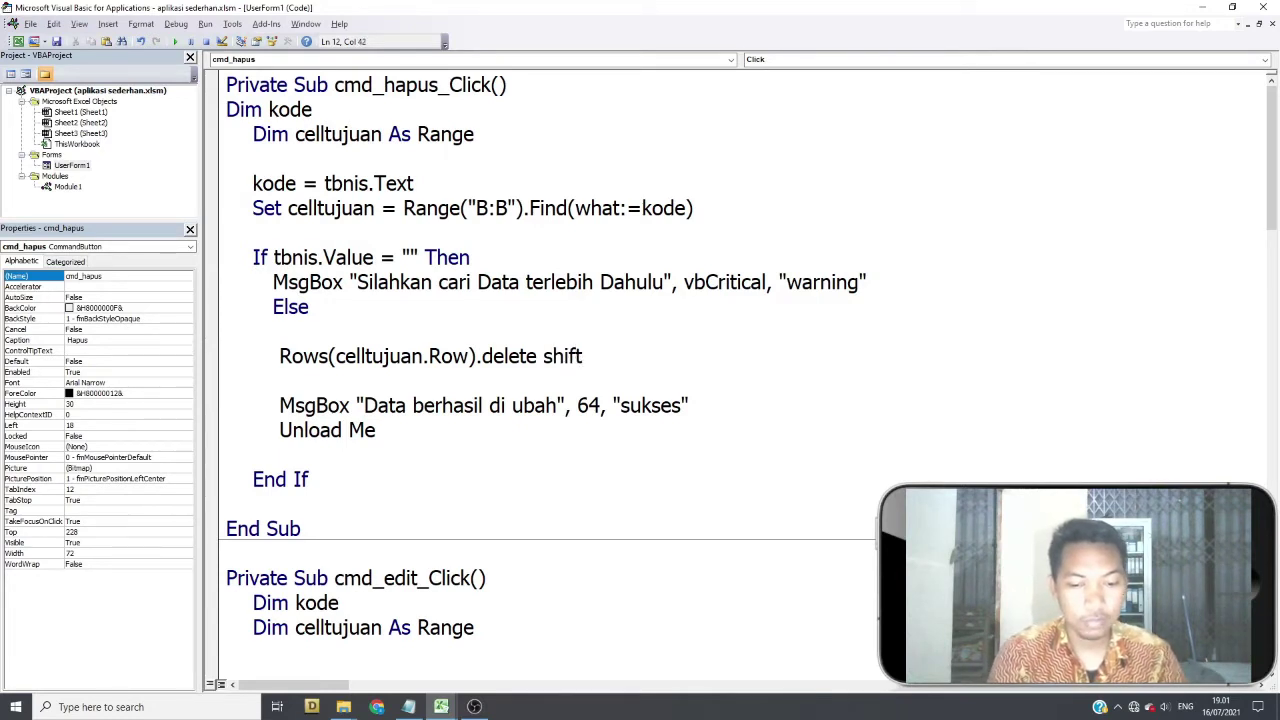
text(:x)
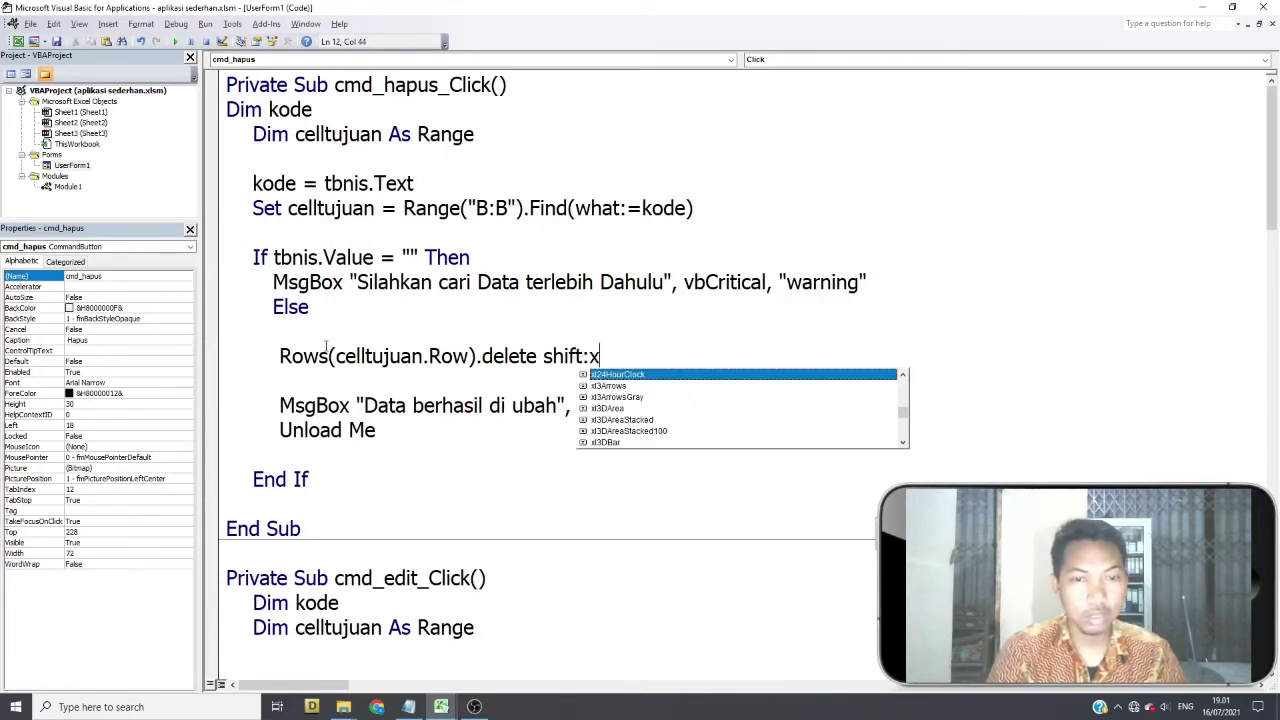
text(l)
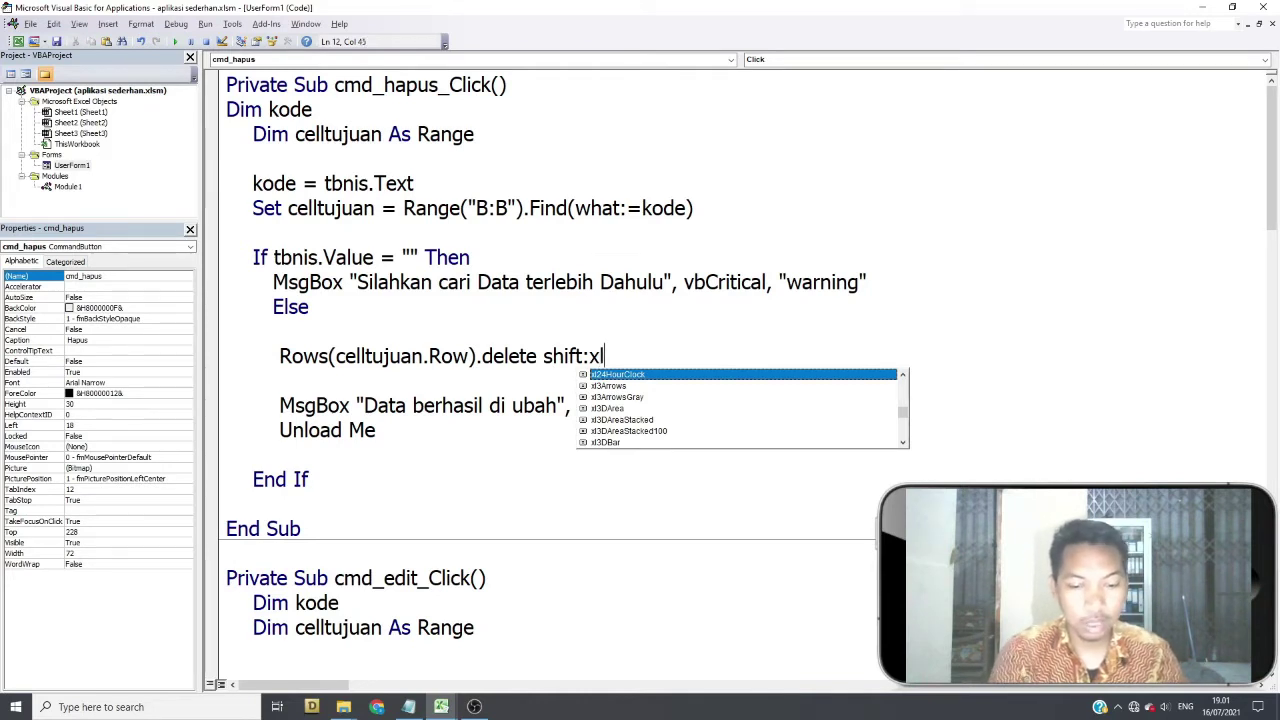
text(up)
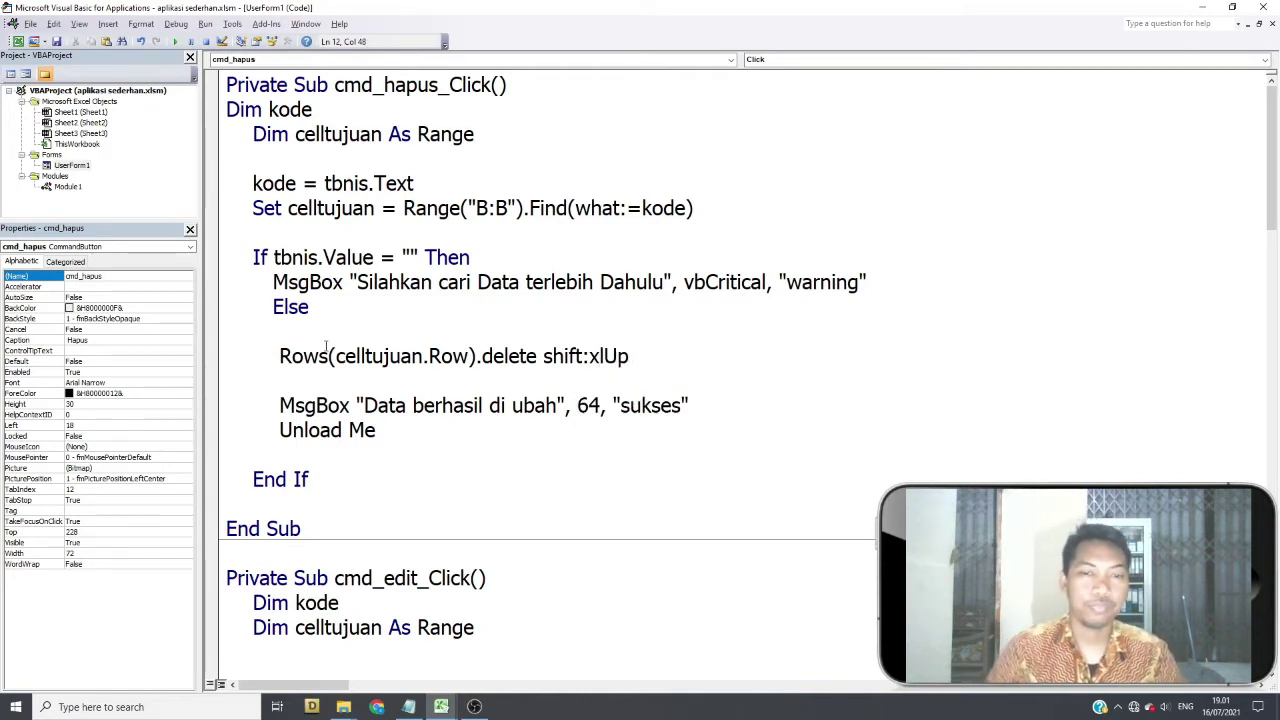
Fix the delete line's syntax so it ends with shift:=xlUp.
click(556, 441)
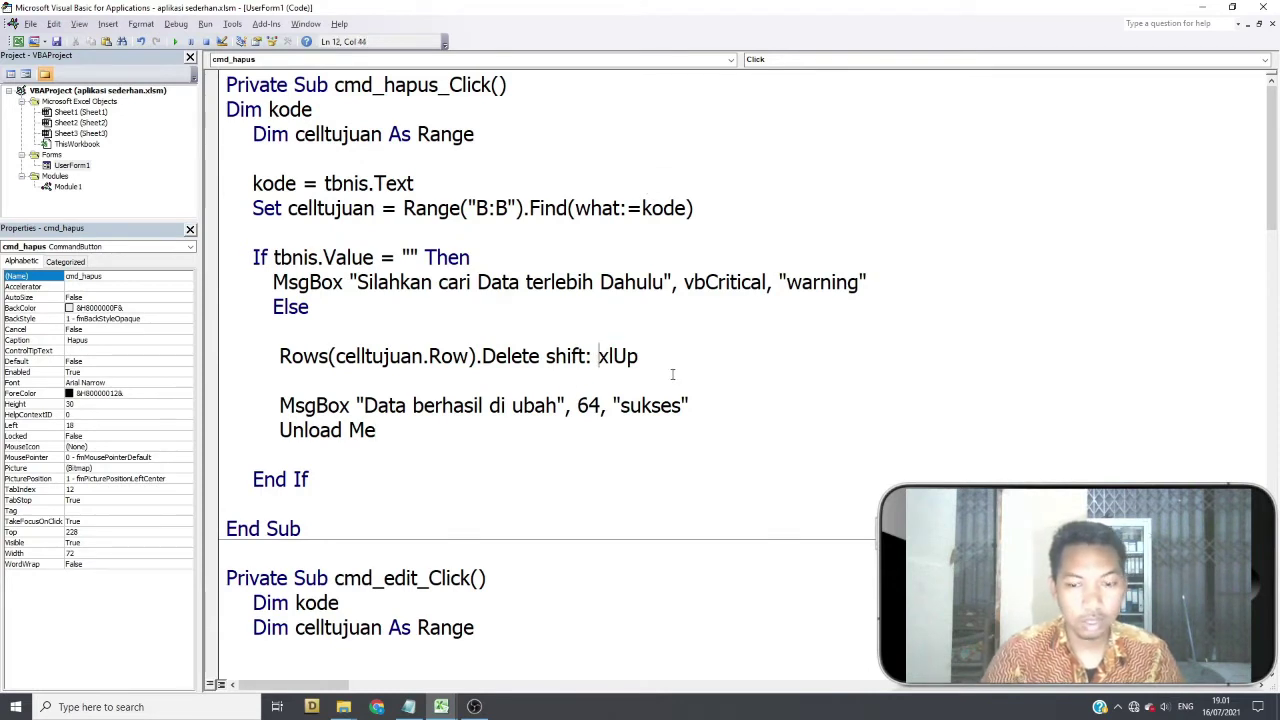
key(BackSpace)
text(=)
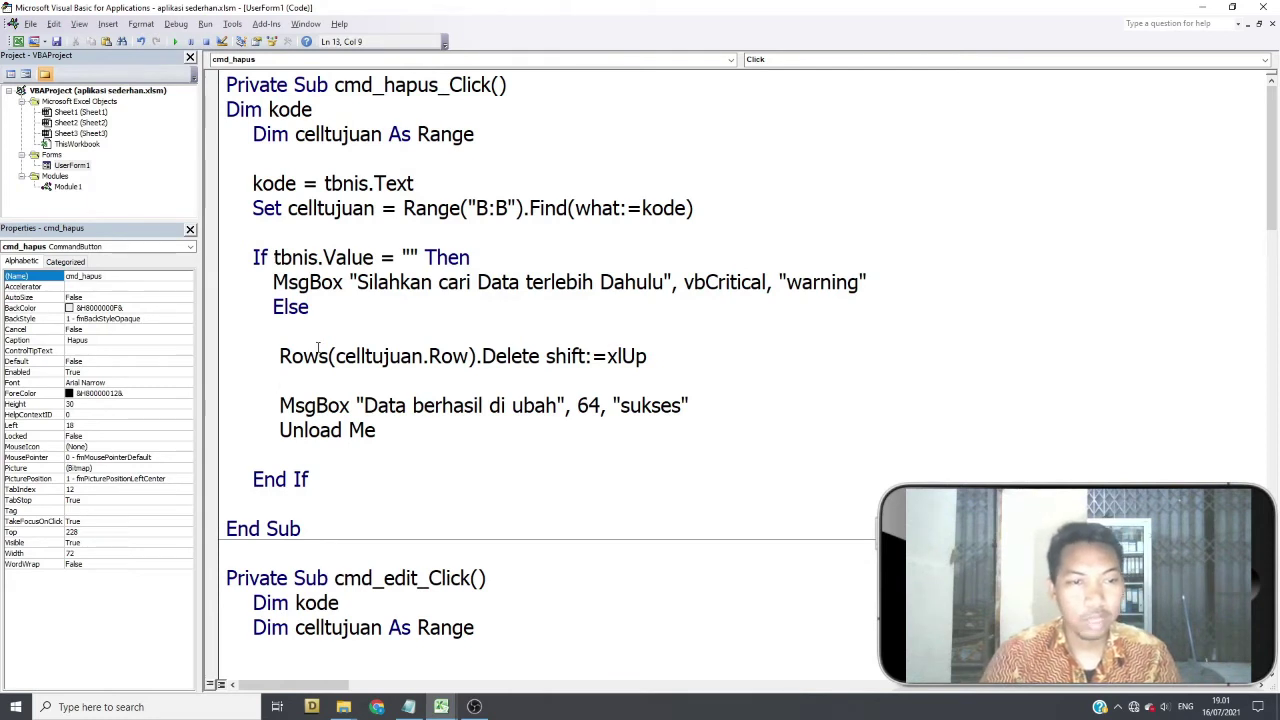
drag(279, 356, 428, 356)
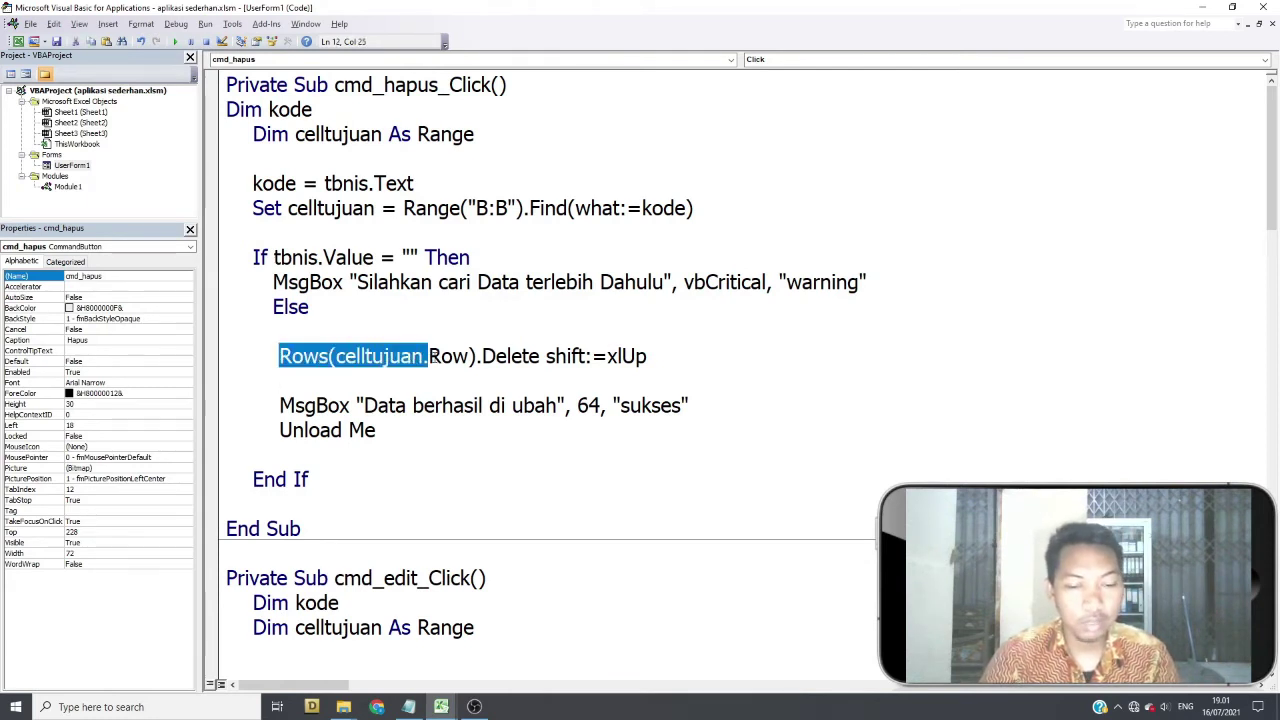
drag(428, 356, 452, 356)
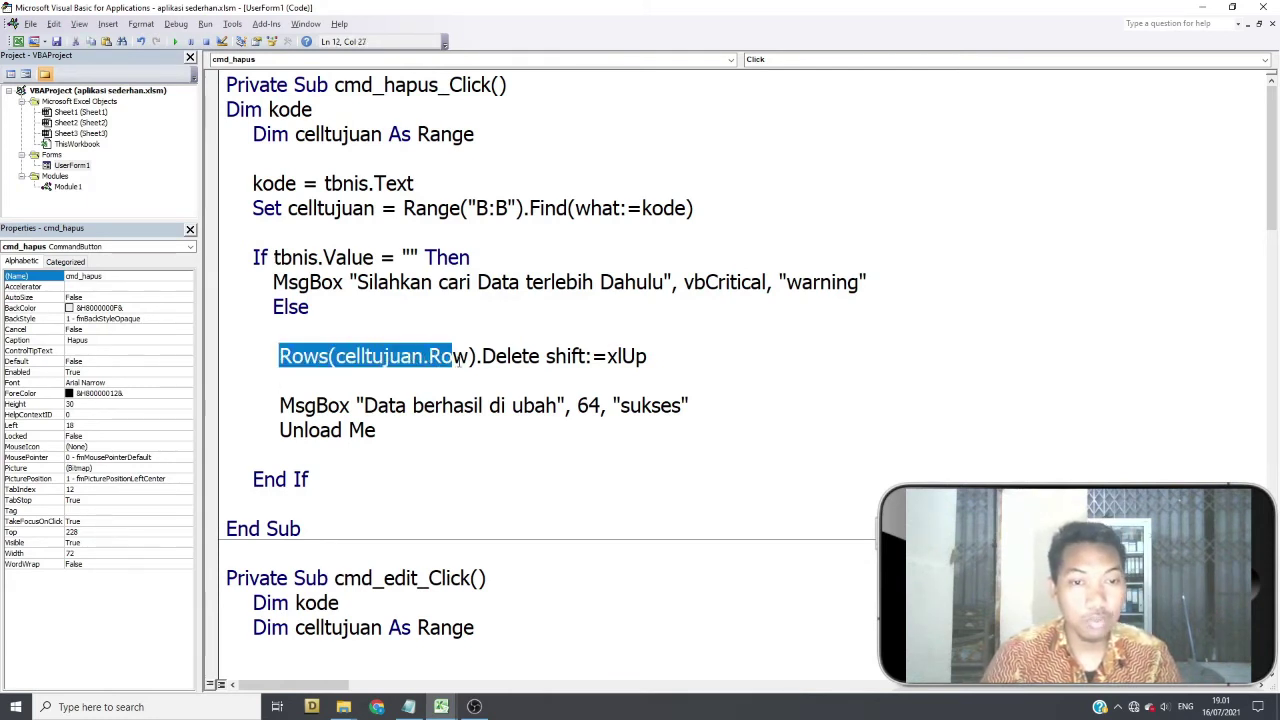
click(478, 356)
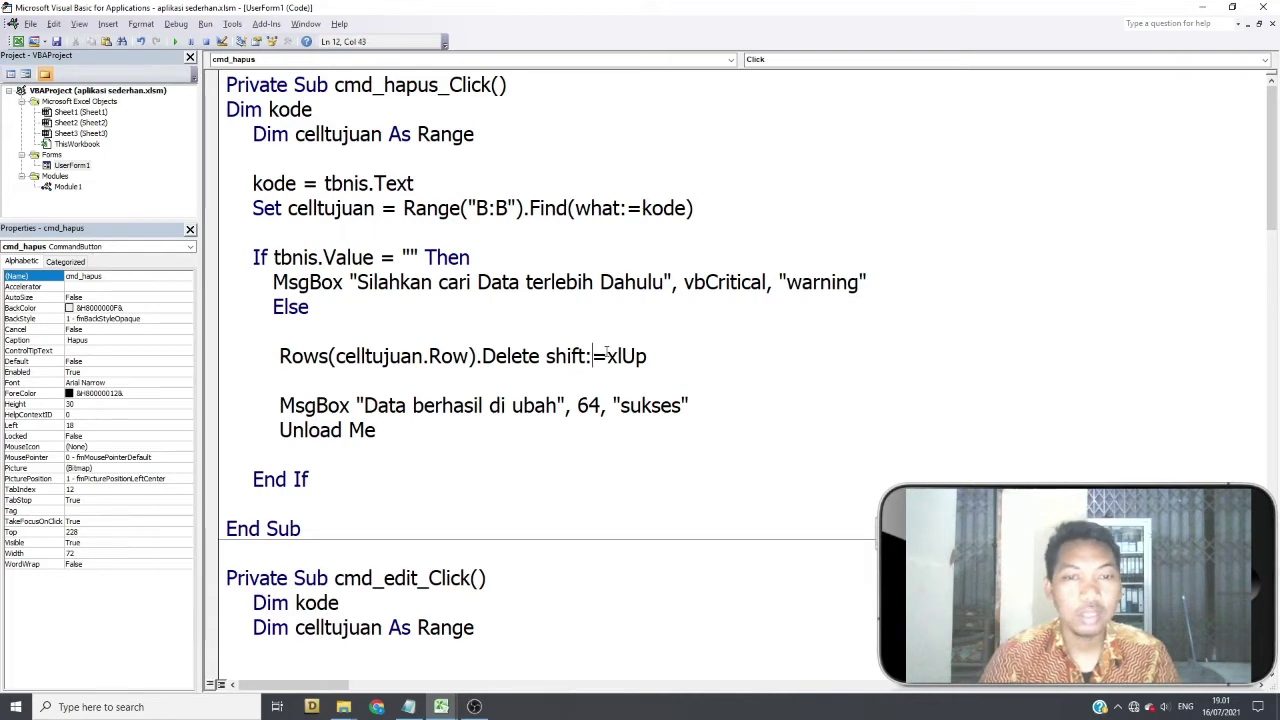
click(660, 352)
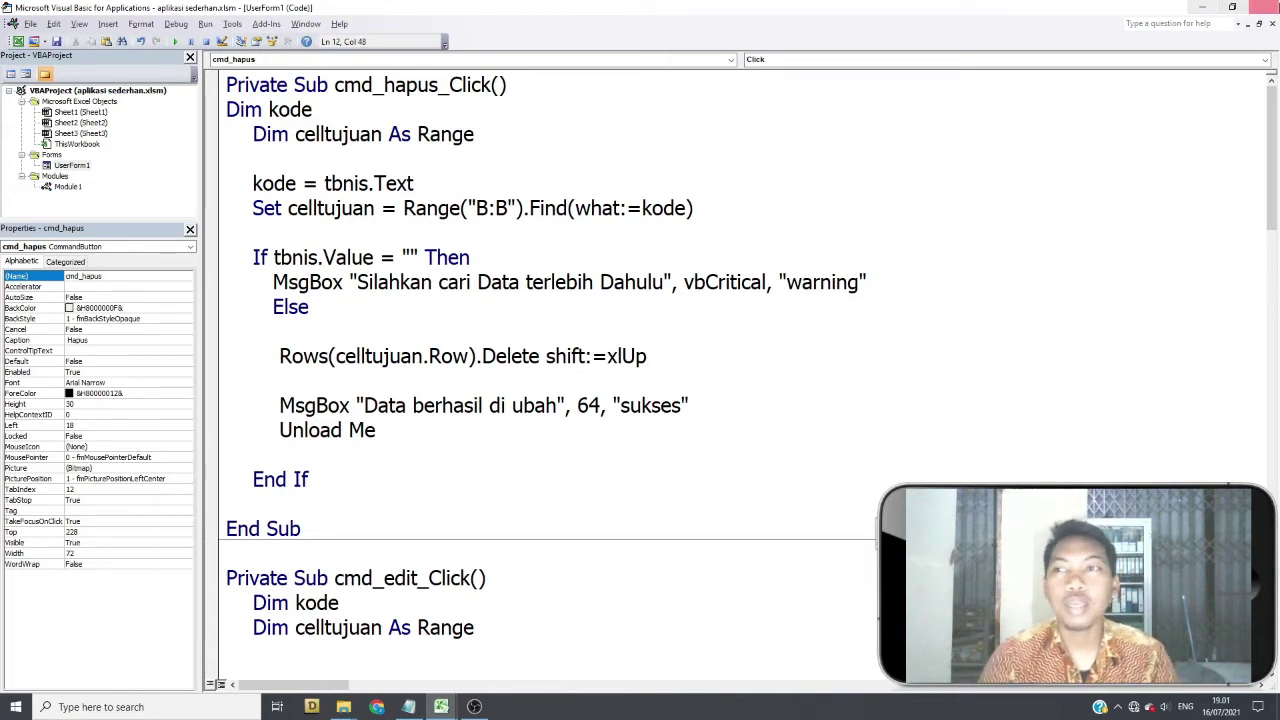
Search NIS 123 on the form, delete it with Hapus, and confirm the list now starts at 124.
key(alt+F11)
click(766, 411)
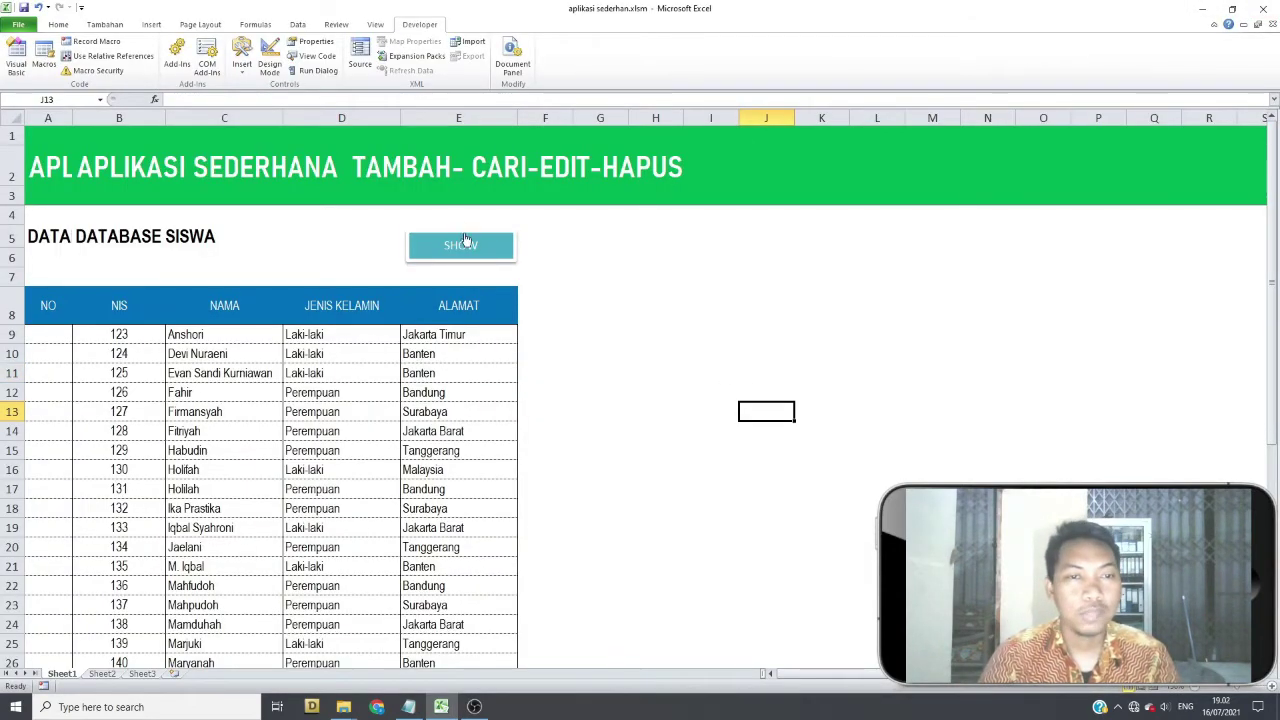
click(467, 240)
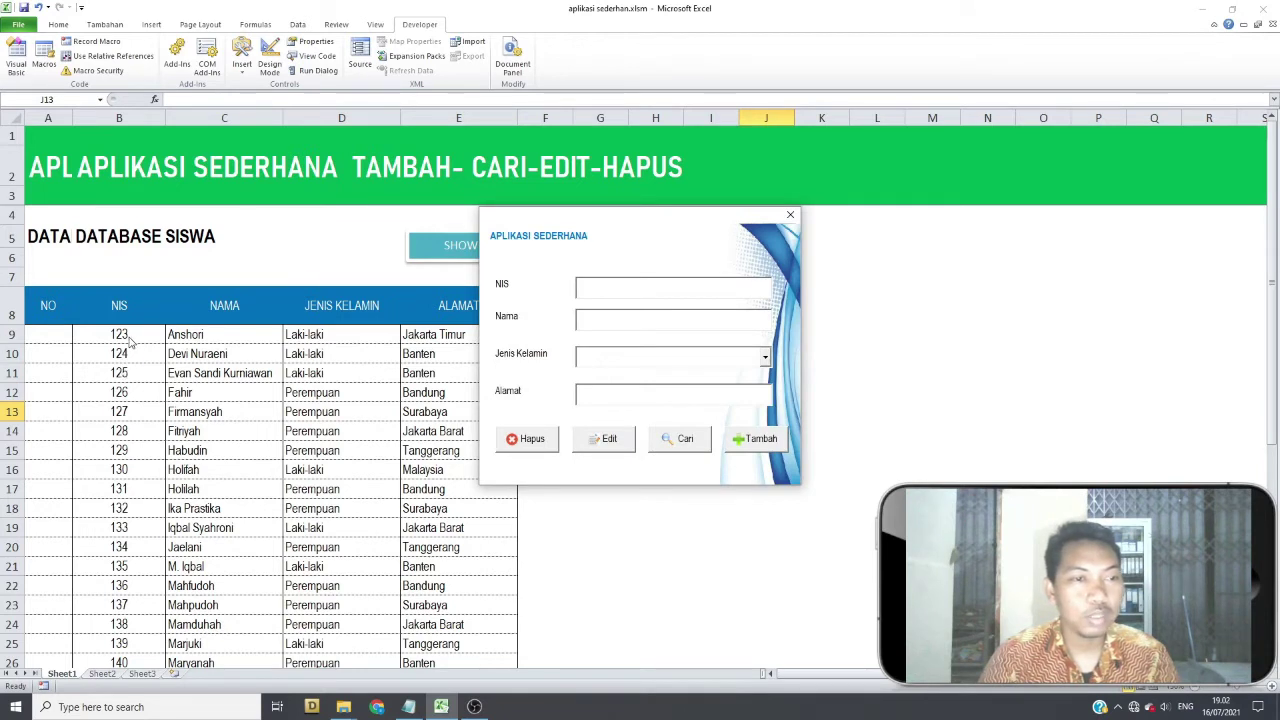
text(123)
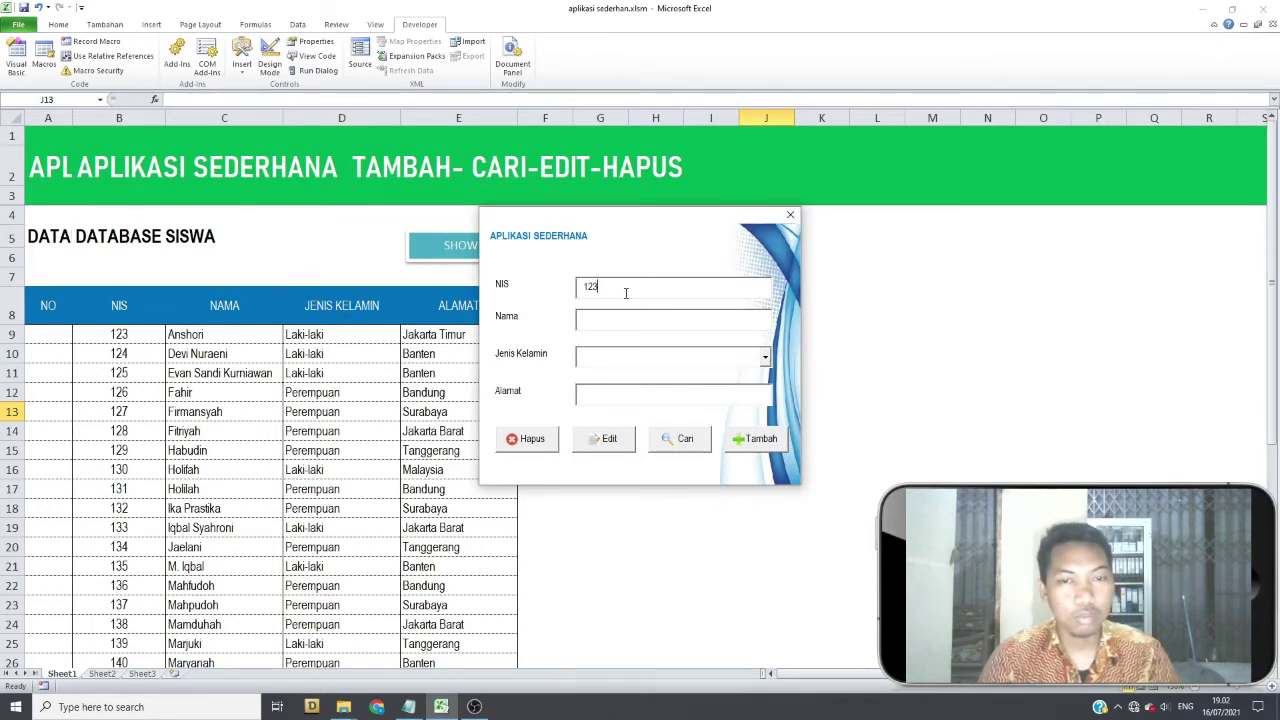
click(682, 440)
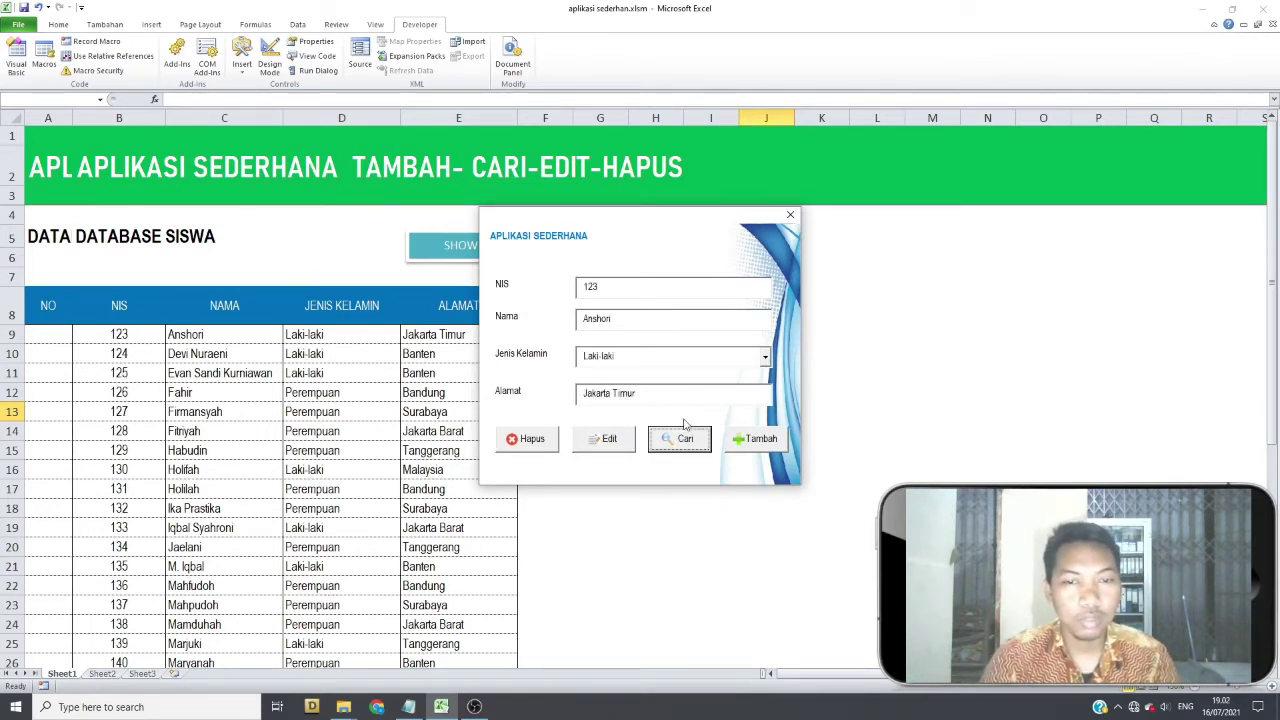
click(543, 444)
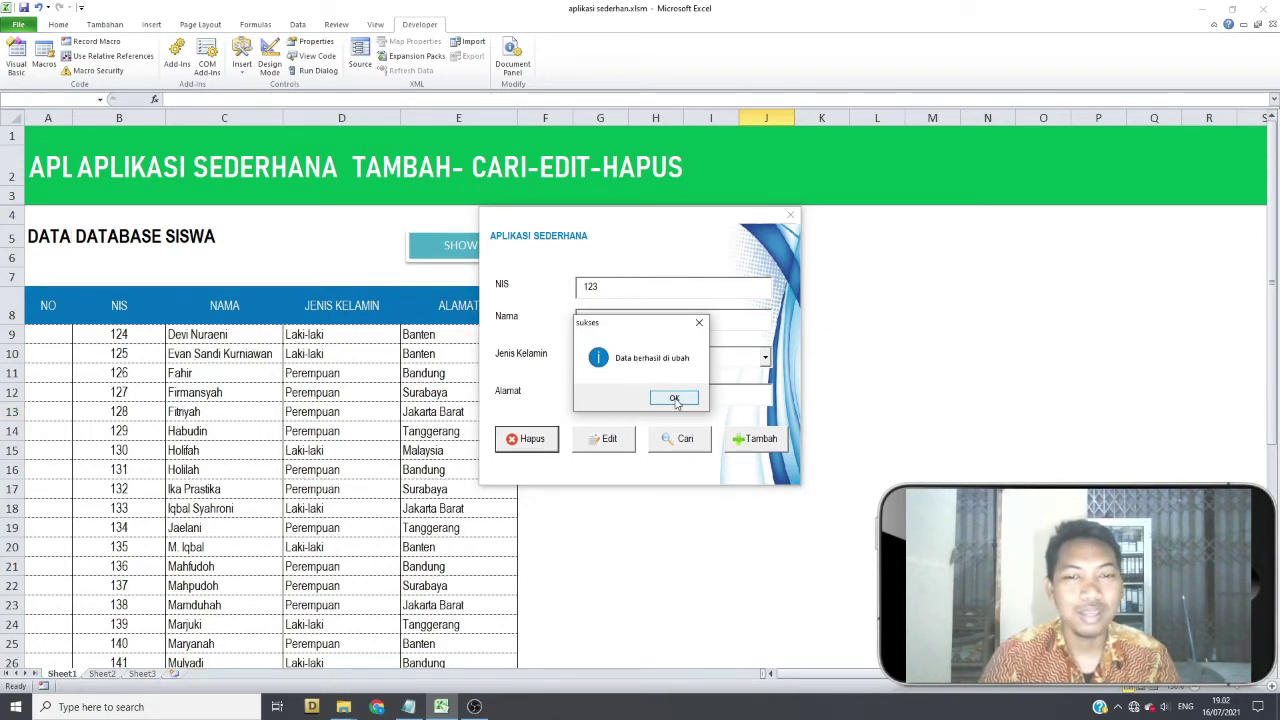
click(675, 398)
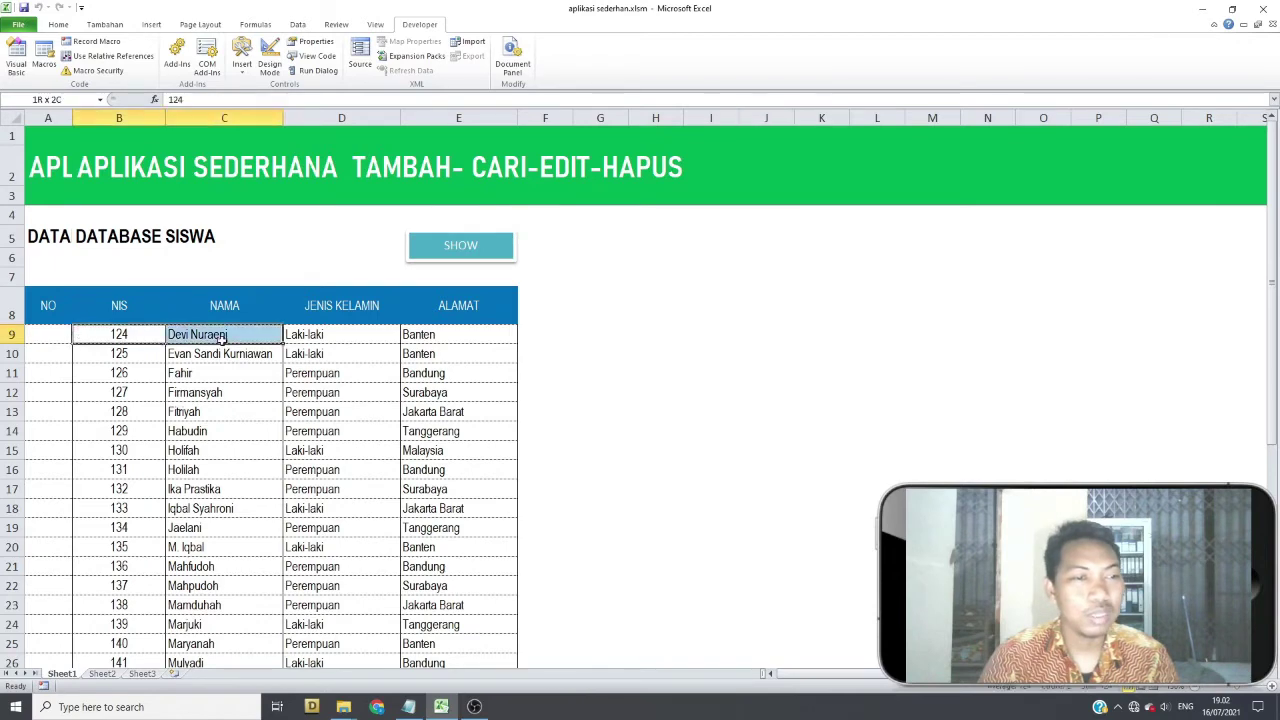
drag(105, 334, 310, 334)
click(16, 62)
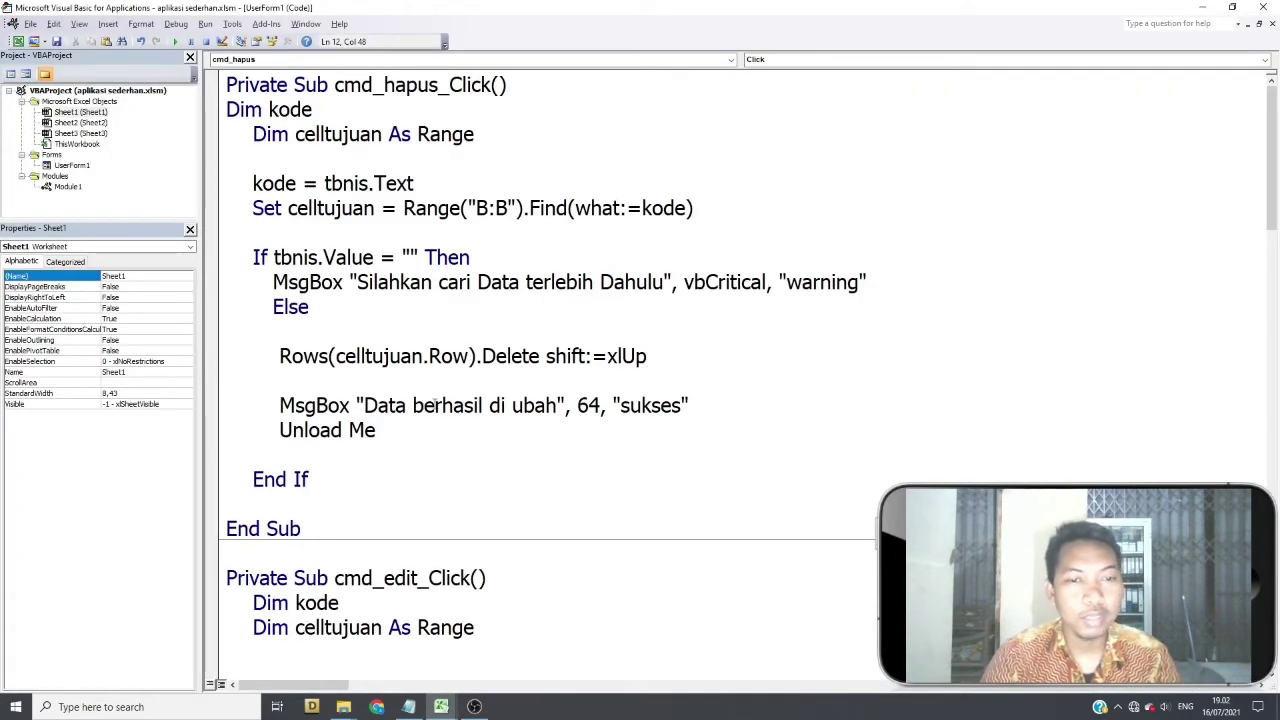
Replace 'ubah' with 'Hapus' so the MsgBox reads 'Data berhasil di Hapus', then close the editor.
drag(512, 405, 556, 405)
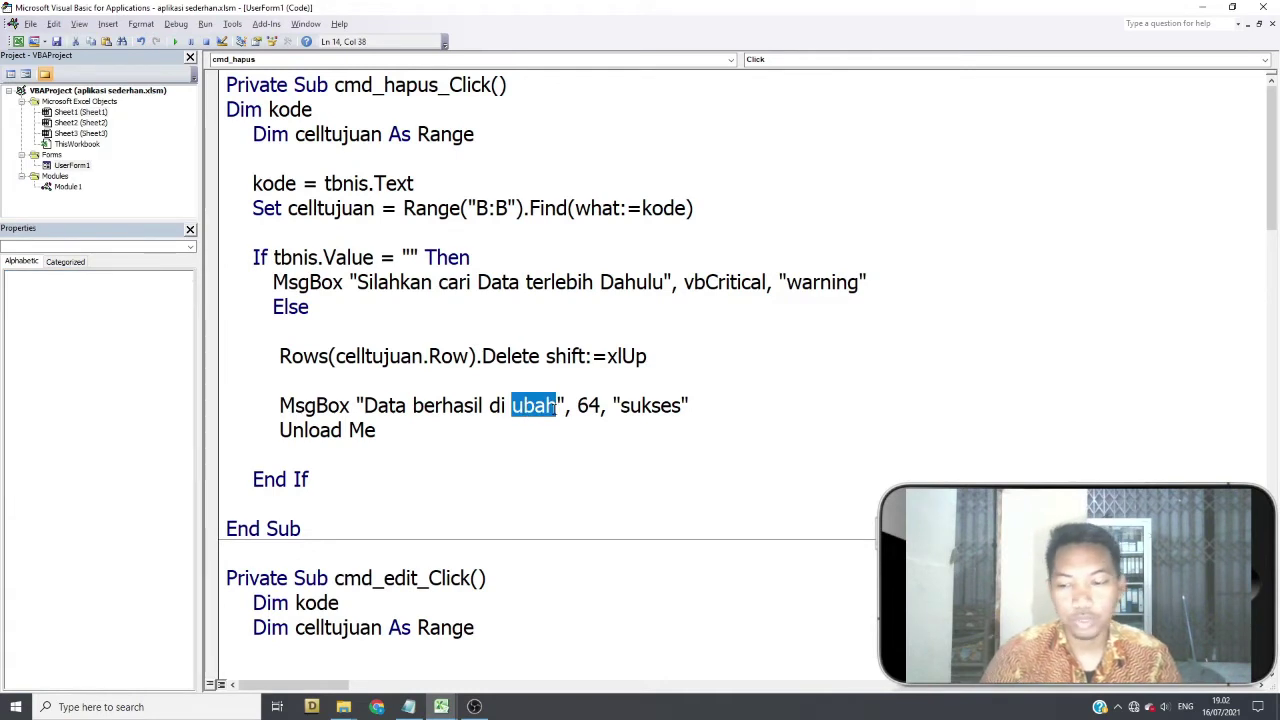
text(Hapus)
click(598, 321)
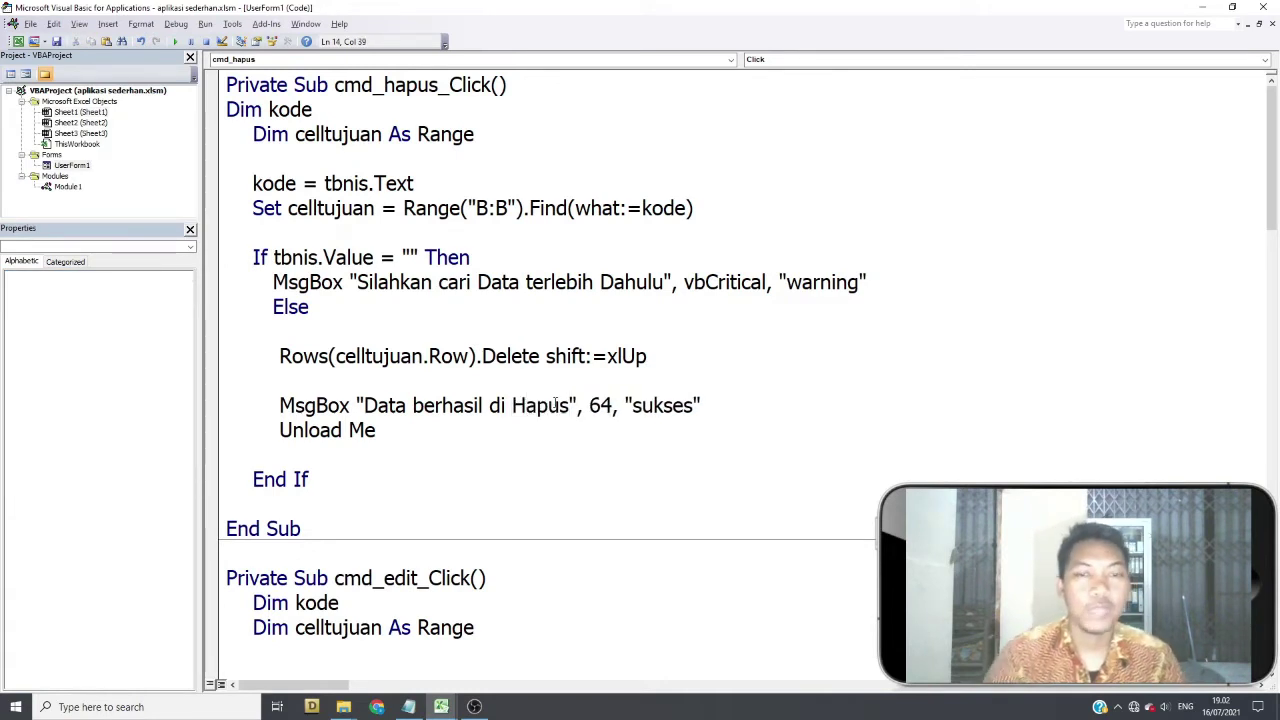
click(1263, 7)
Try Hapus with an empty NIS, dismiss the 'Silahkan cari Data terlebih Dahulu' warning, and focus the NIS box.
click(636, 334)
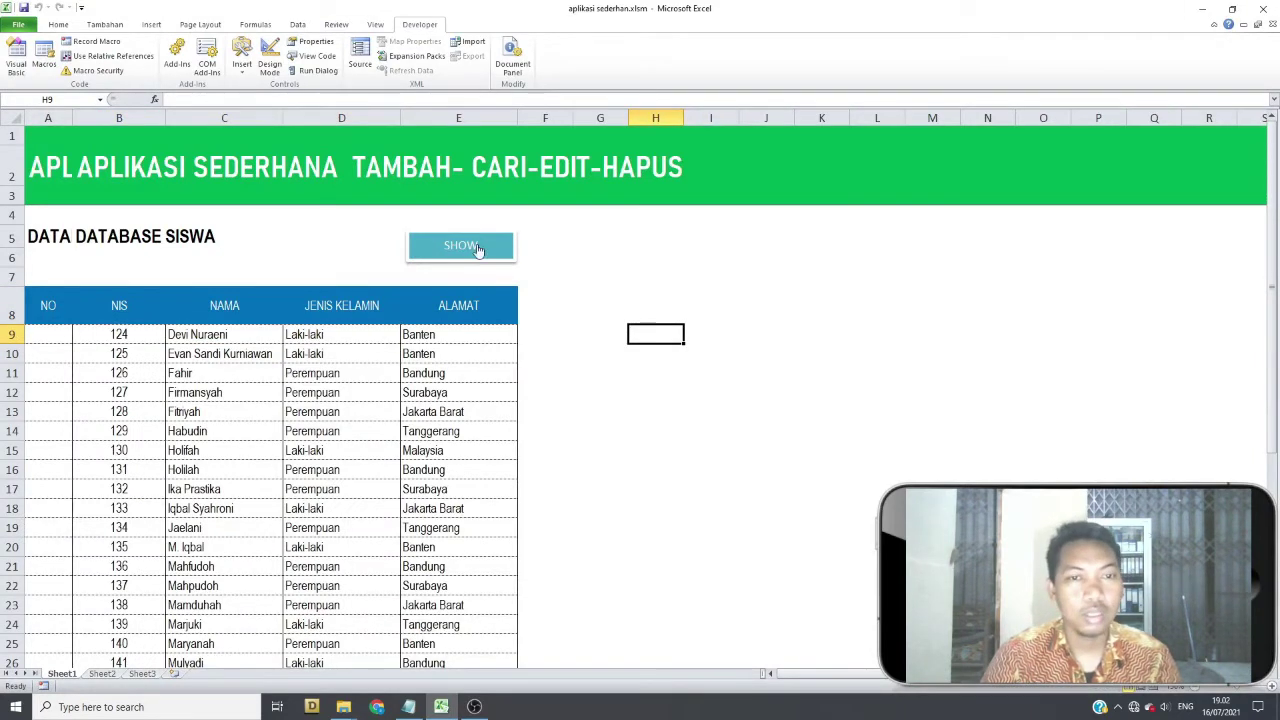
click(476, 248)
drag(626, 229, 670, 229)
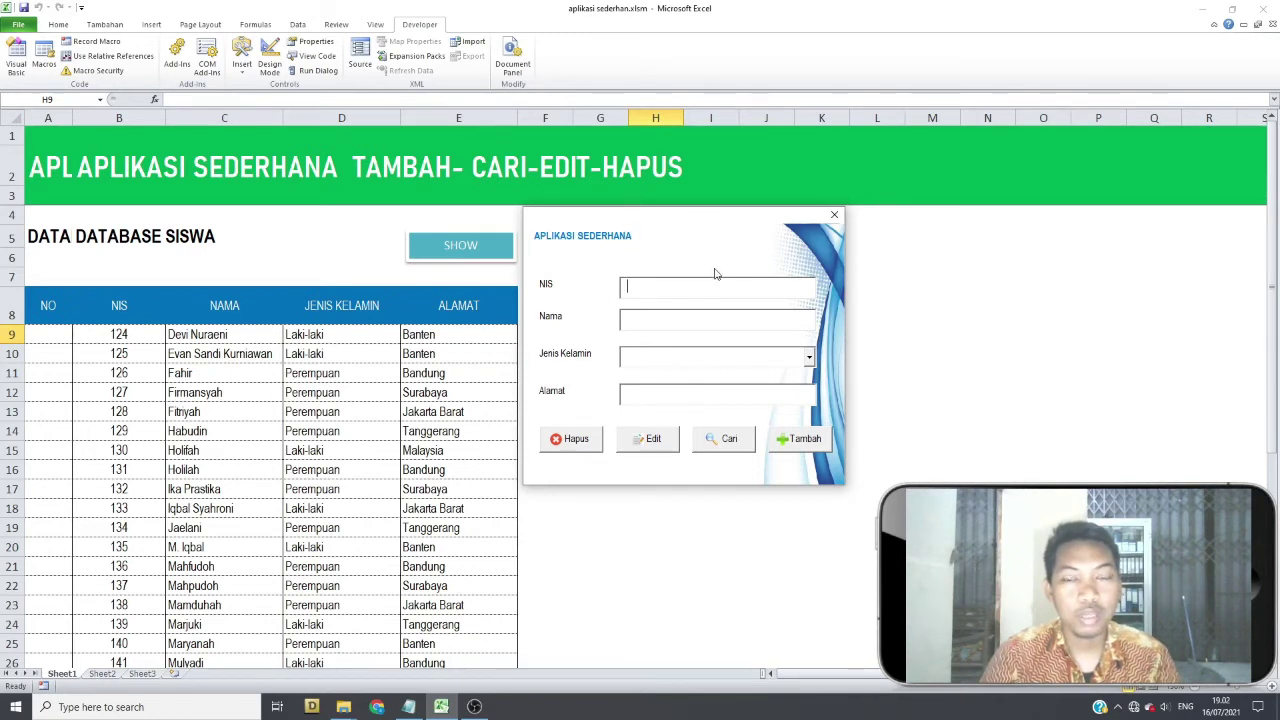
click(585, 440)
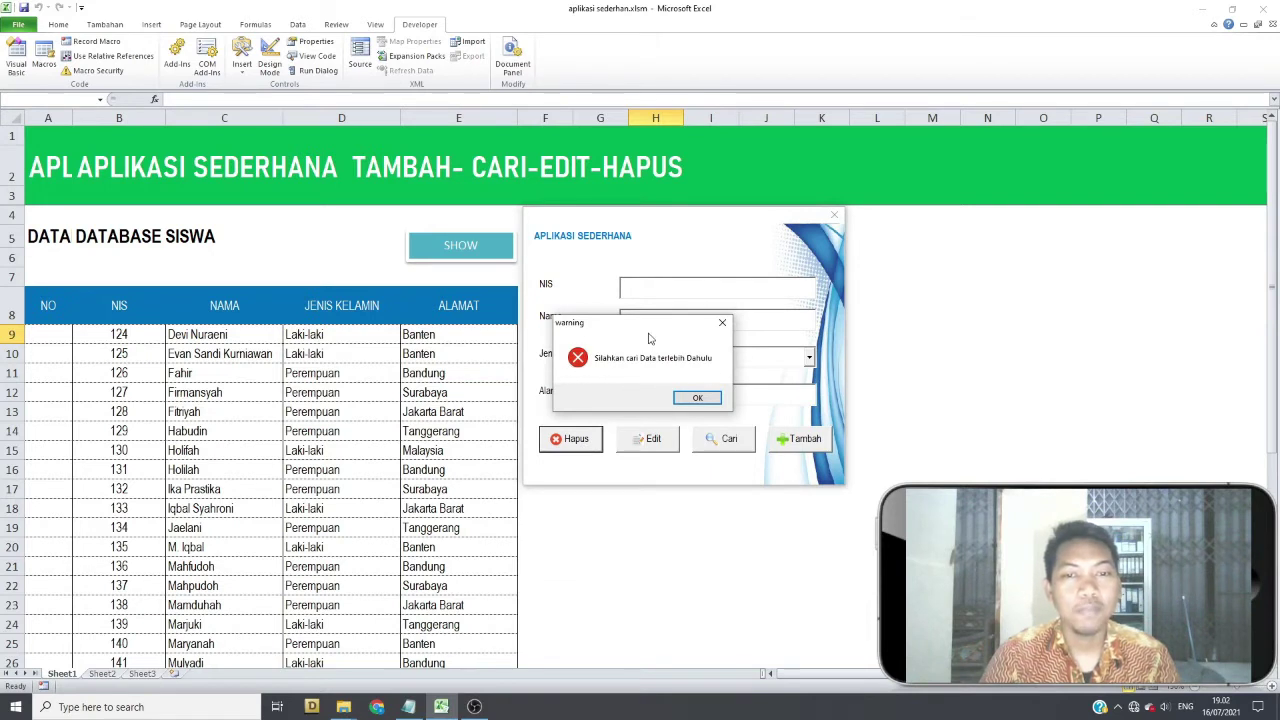
click(697, 397)
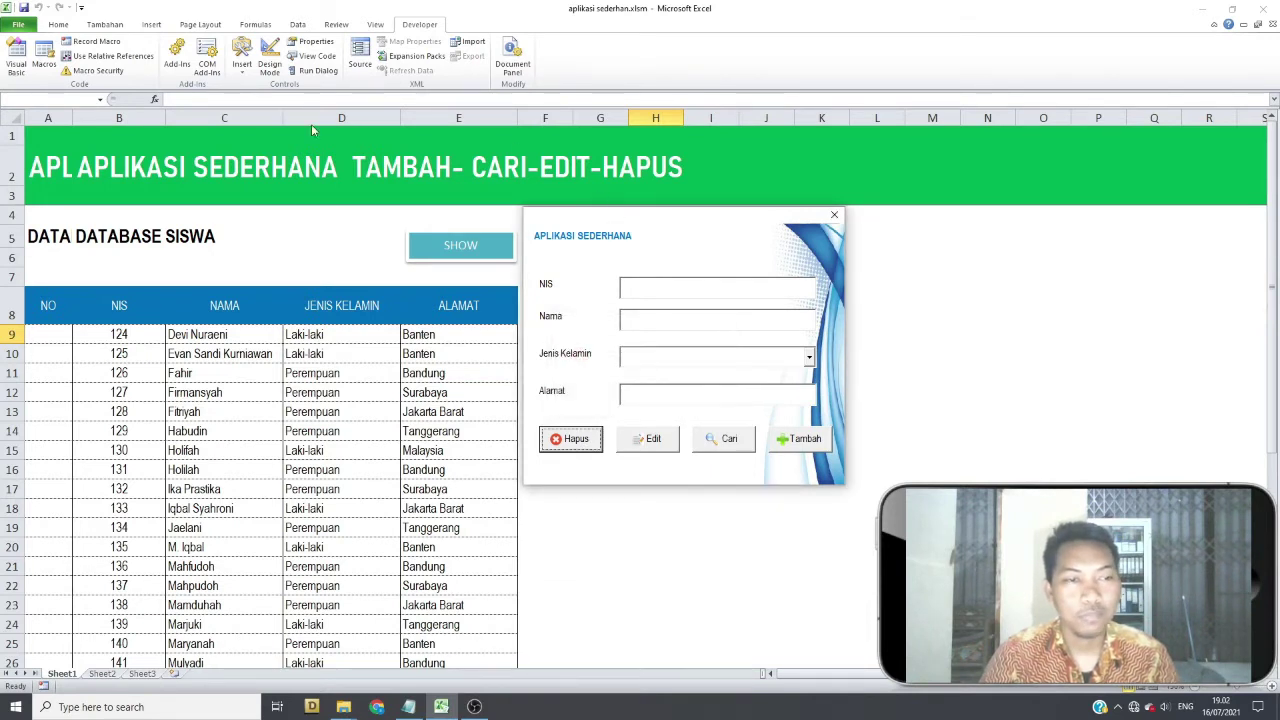
click(735, 288)
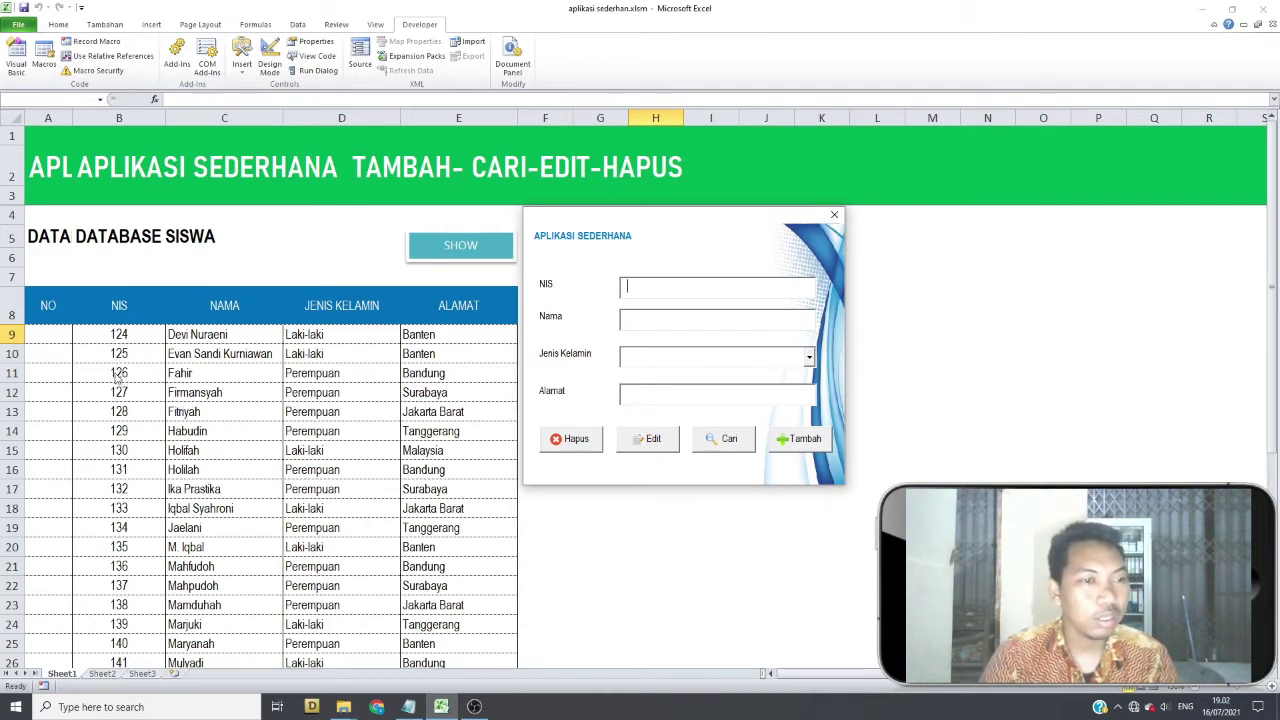
Search for NIS 126 and delete that student with Hapus, confirming the message.
text(126)
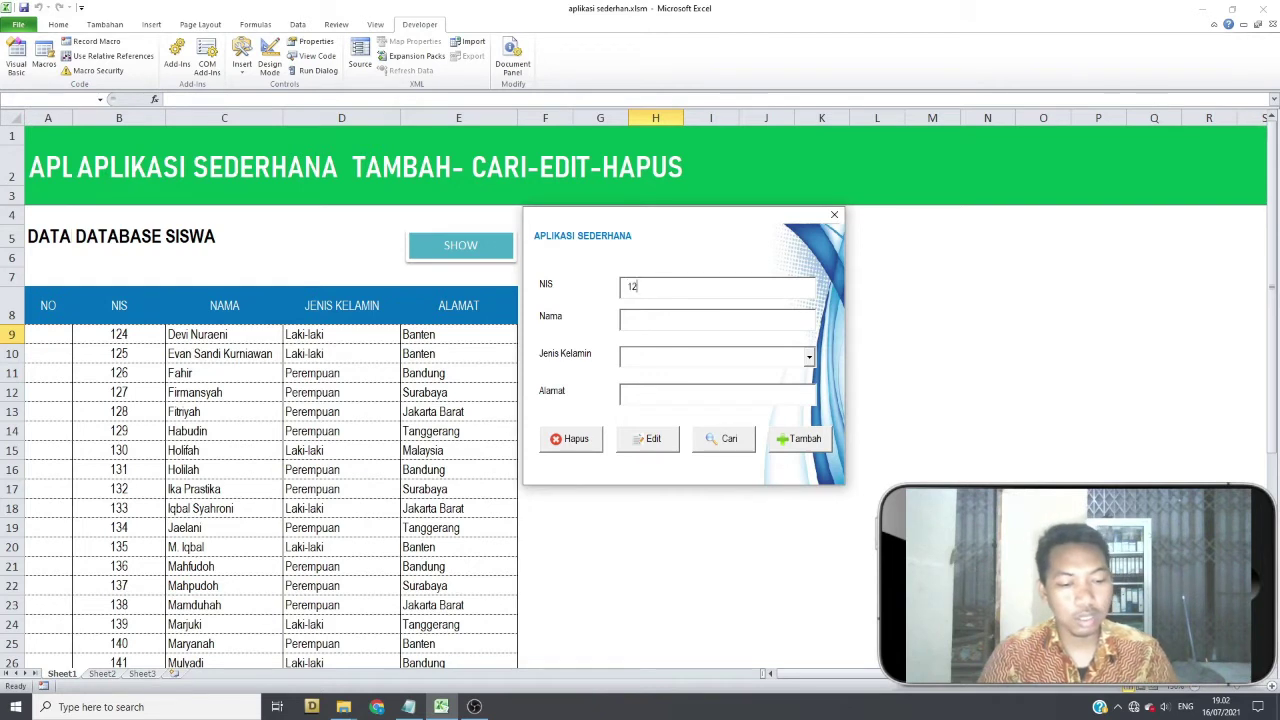
click(733, 447)
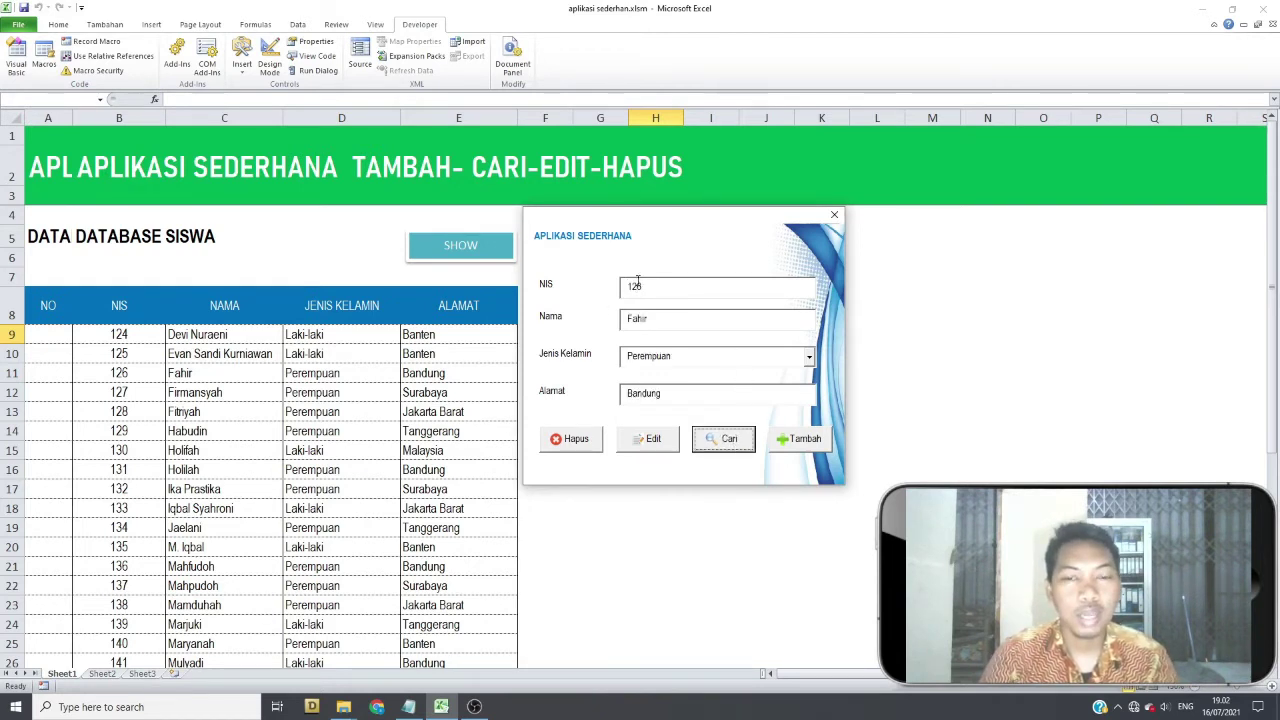
drag(656, 323, 533, 318)
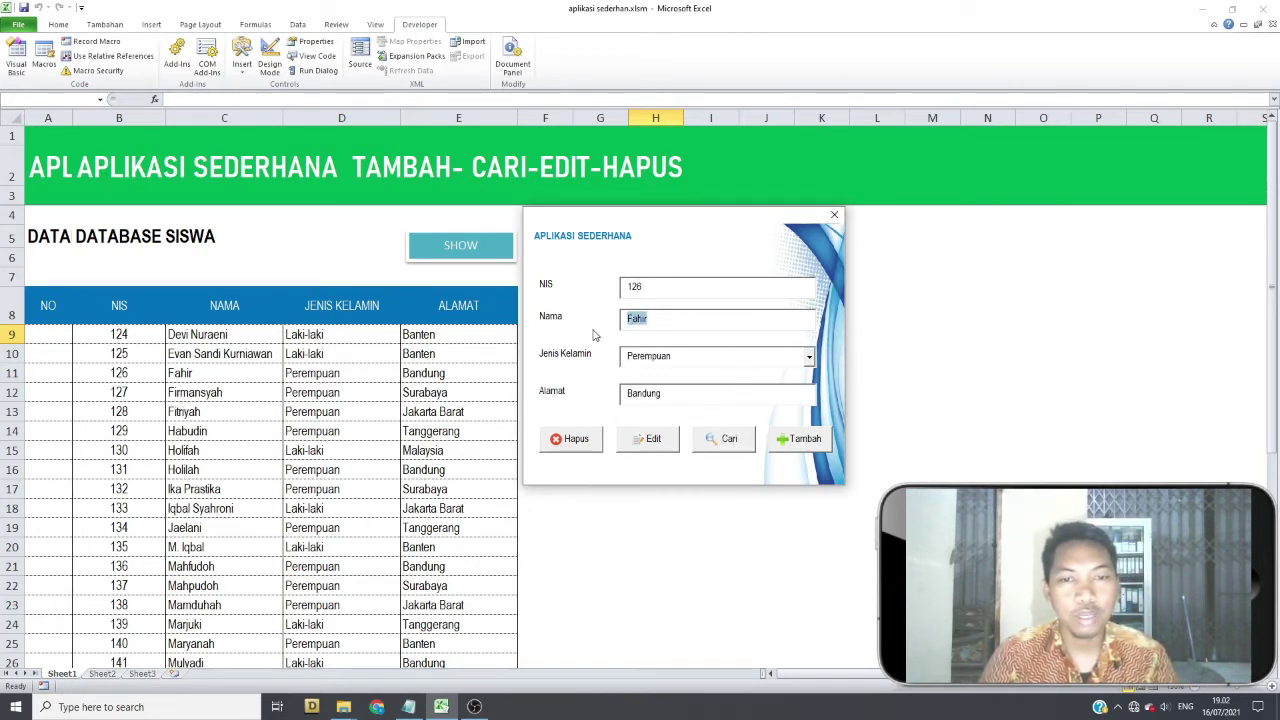
click(665, 325)
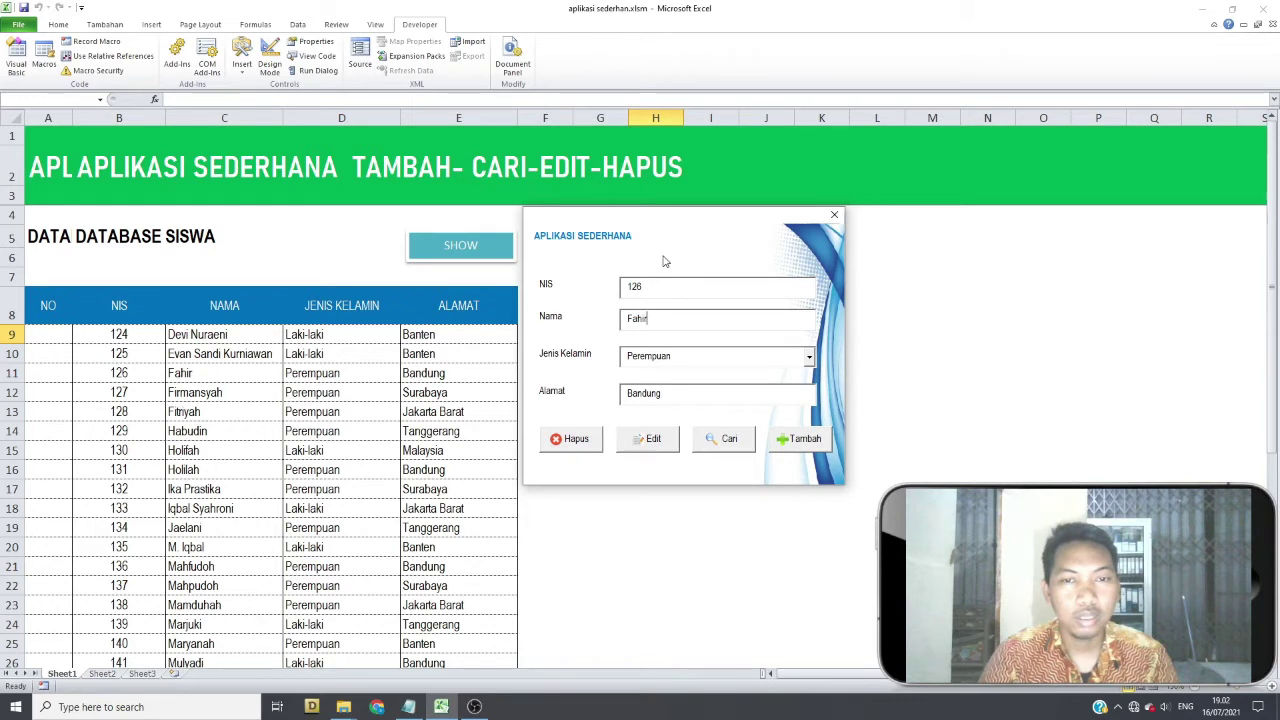
click(573, 444)
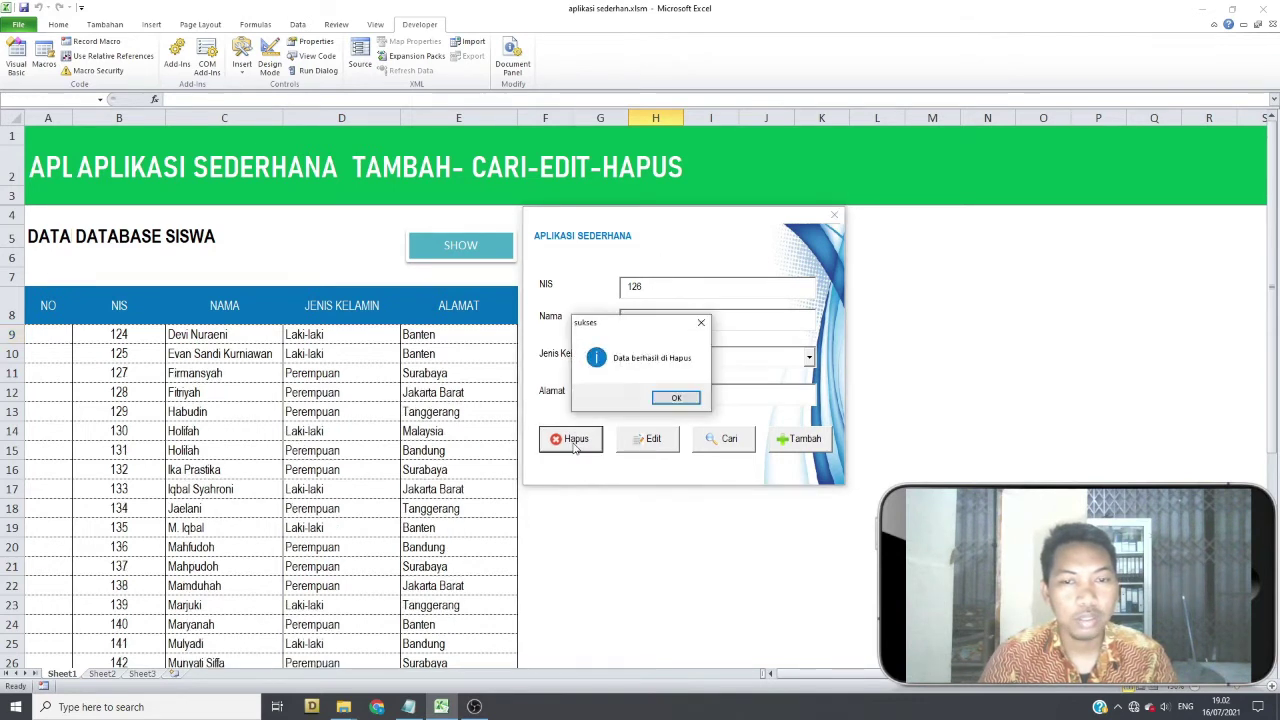
click(664, 399)
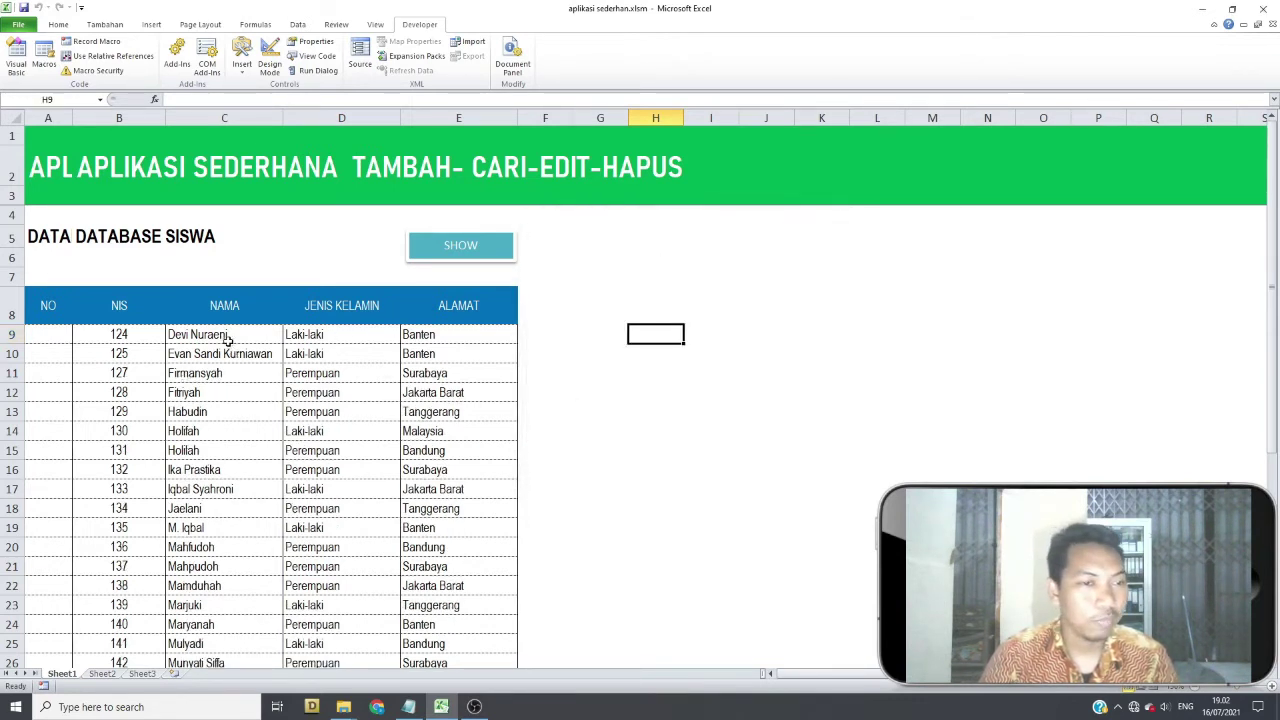
Check the table now jumps from NIS 125 to 127, then reopen and close the form.
drag(228, 340, 222, 548)
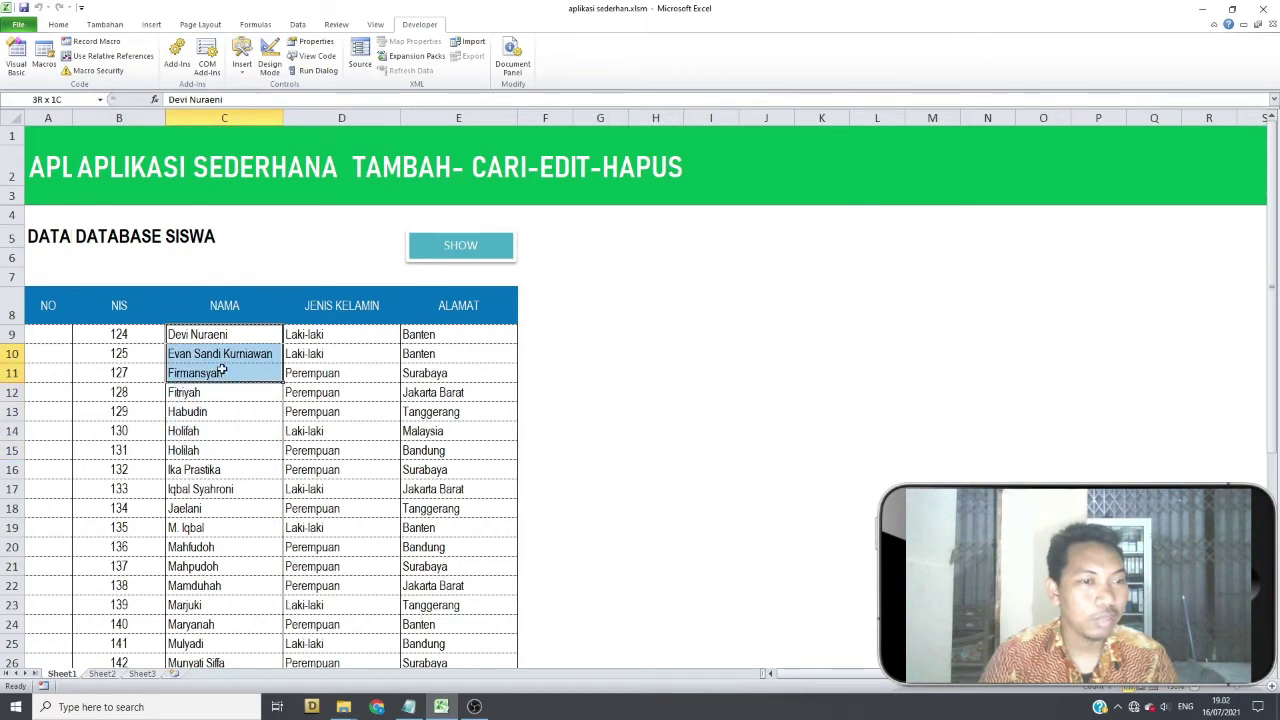
click(112, 354)
click(126, 364)
click(126, 358)
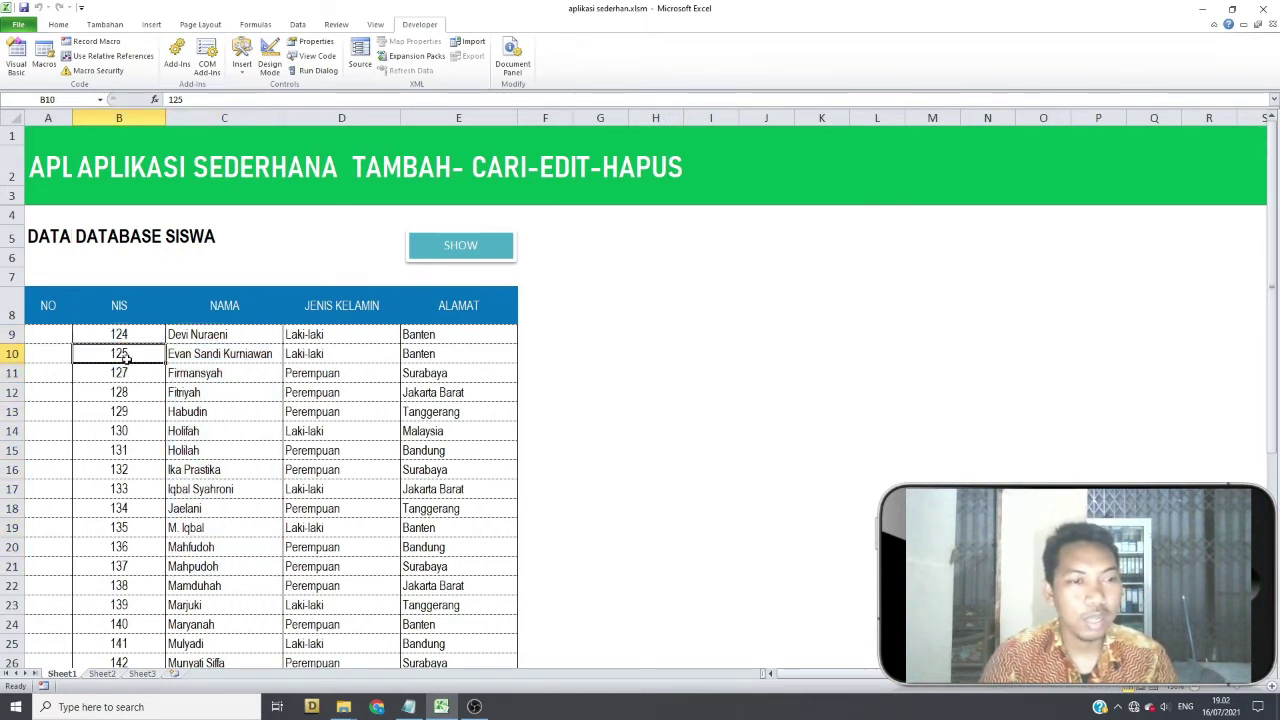
click(126, 375)
click(443, 243)
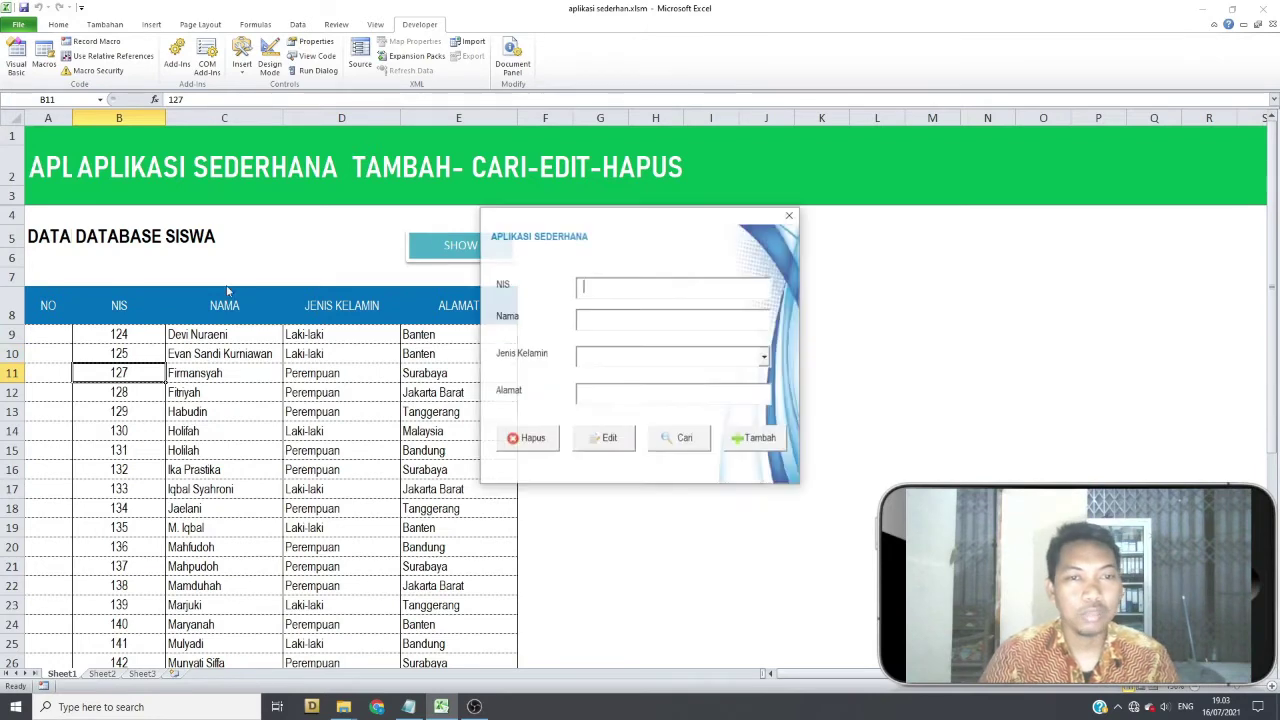
click(789, 216)
Show the cmd_hapus_Click code, highlighting its declarations and the Find on column B for tbnis.Text.
click(16, 62)
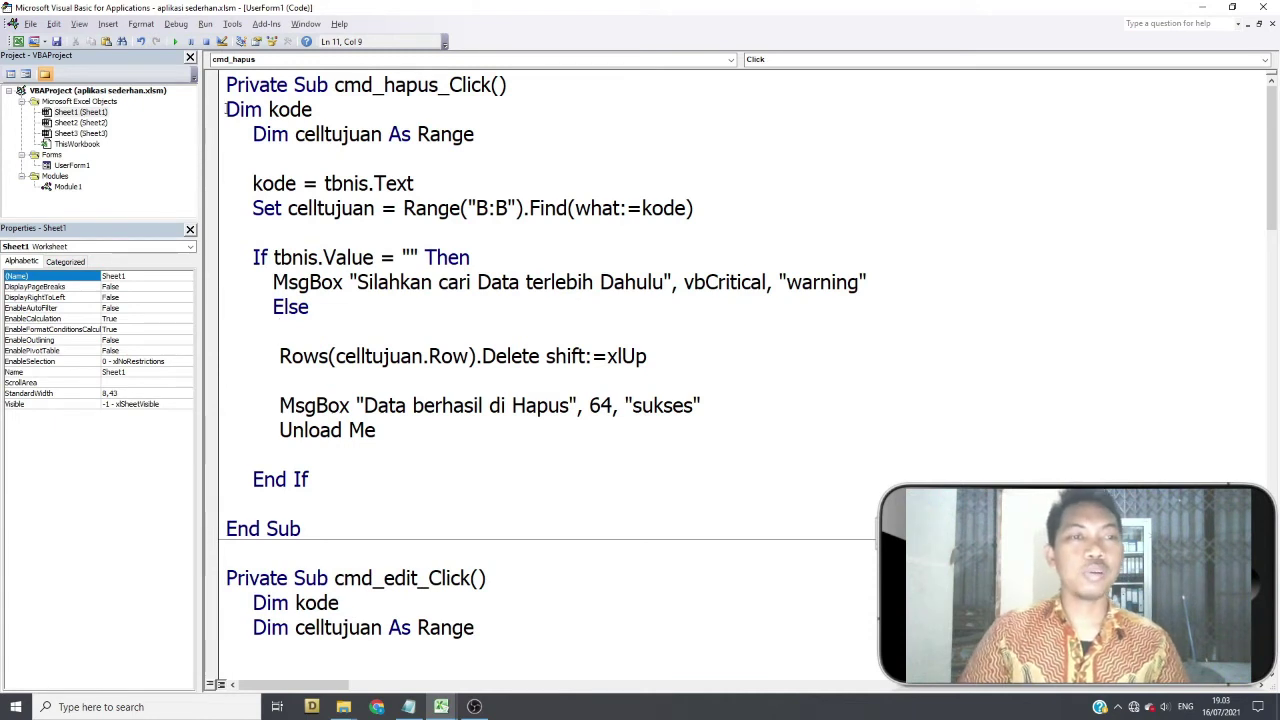
drag(226, 109, 313, 109)
click(313, 109)
drag(226, 109, 313, 109)
click(313, 109)
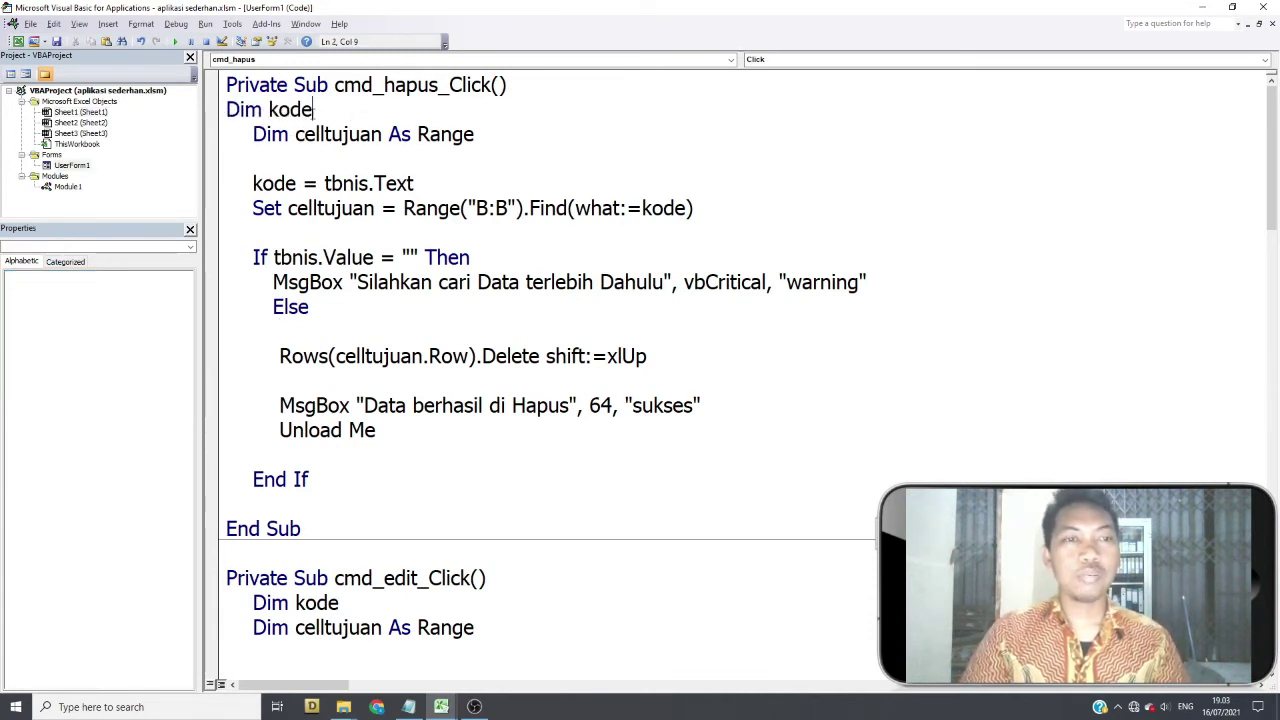
drag(315, 109, 270, 134)
drag(324, 183, 415, 183)
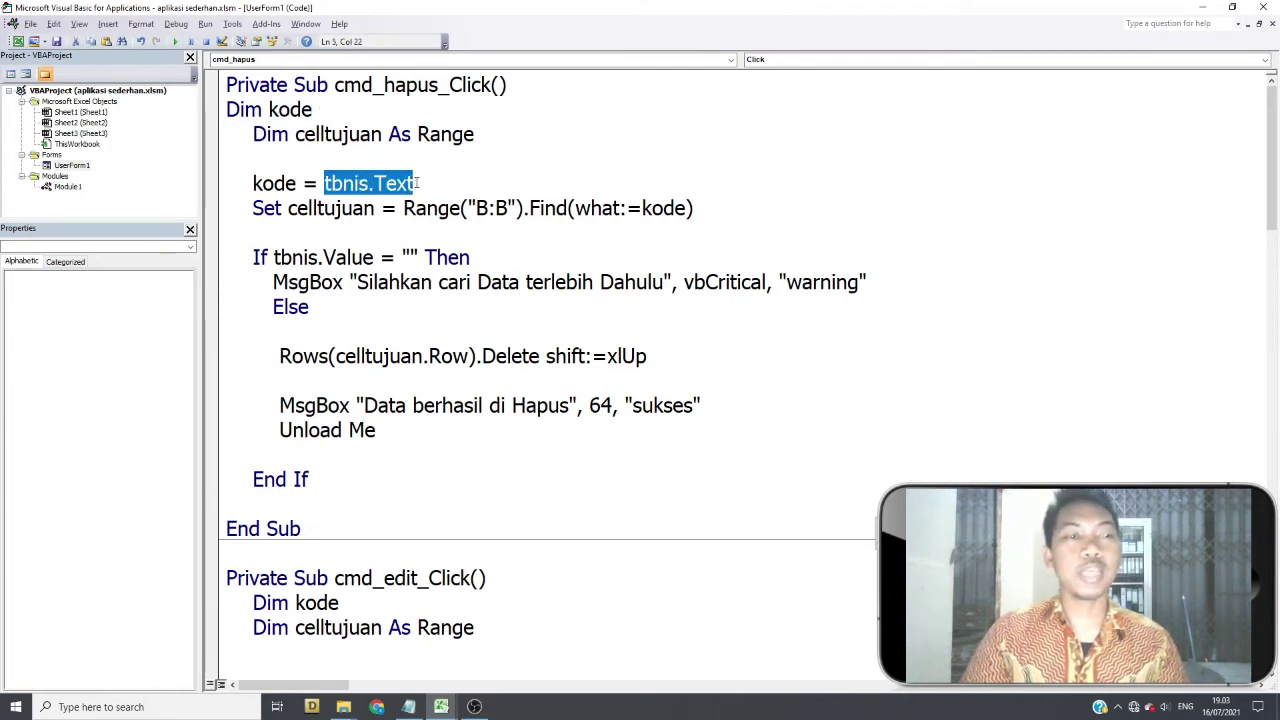
click(425, 183)
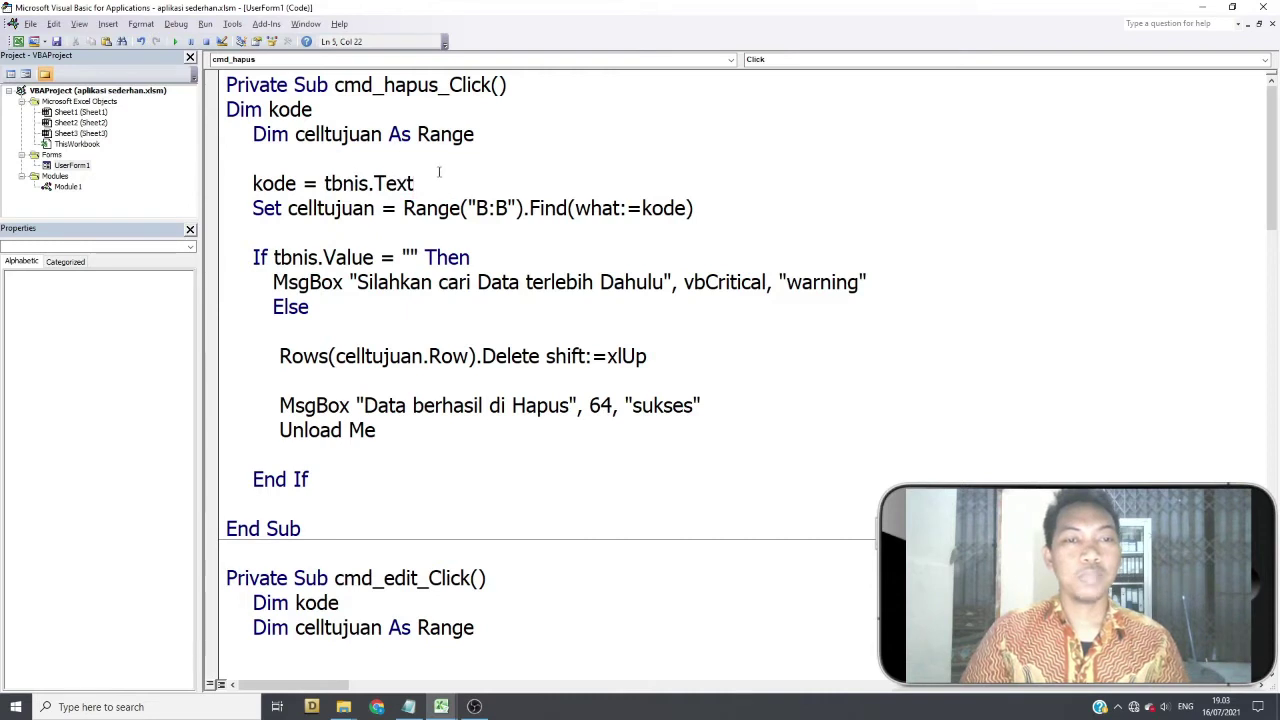
mouse_move(425, 183)
mouse_down()
mouse_move(324, 183)
mouse_move(362, 208)
mouse_up()
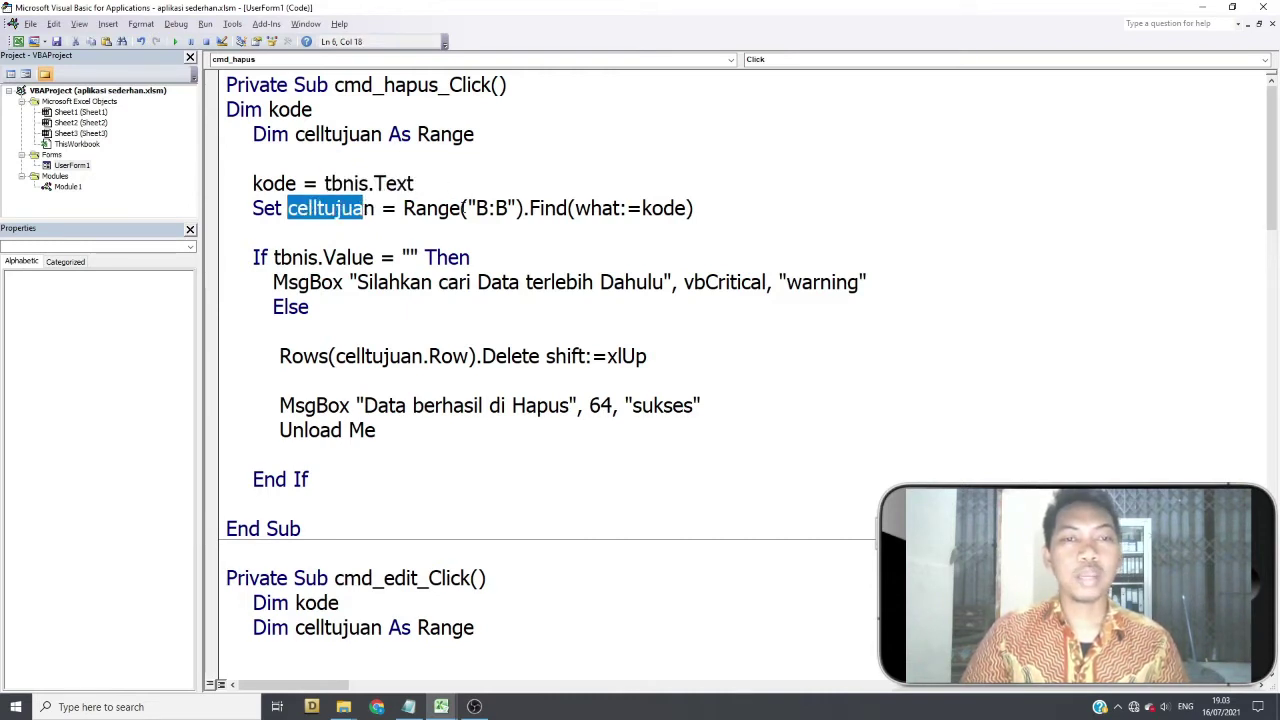
drag(466, 208, 522, 208)
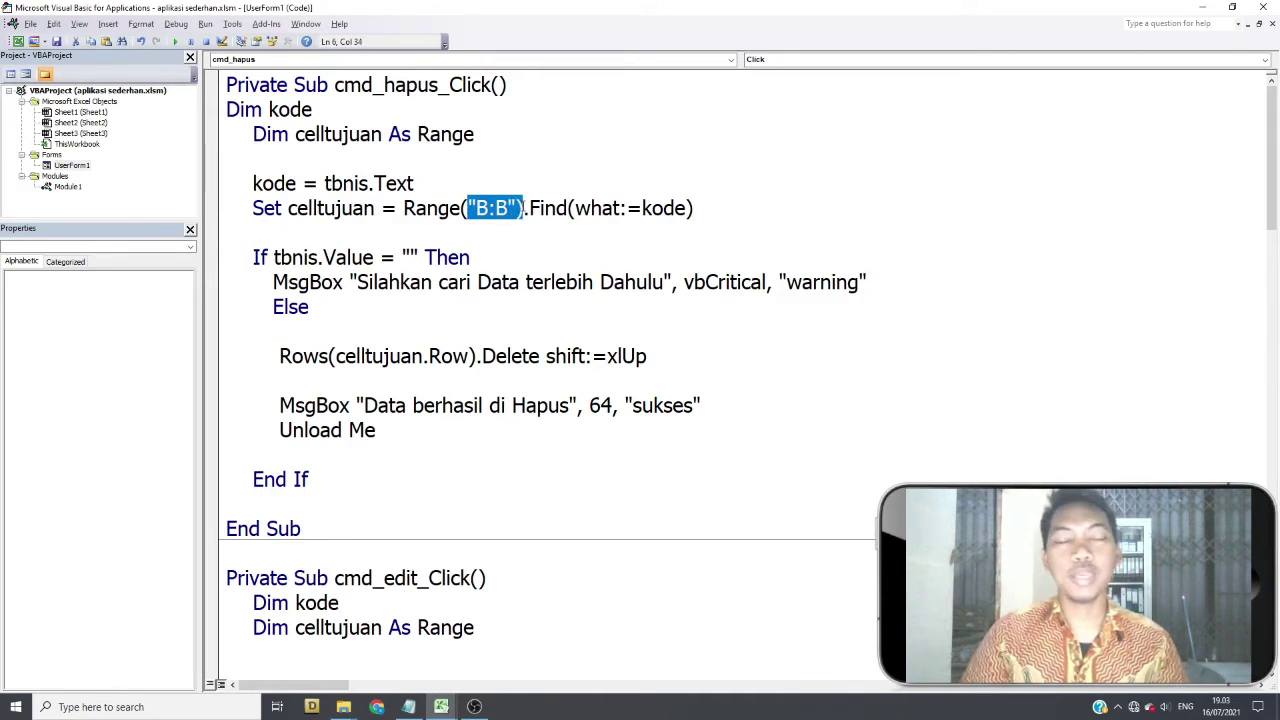
click(522, 208)
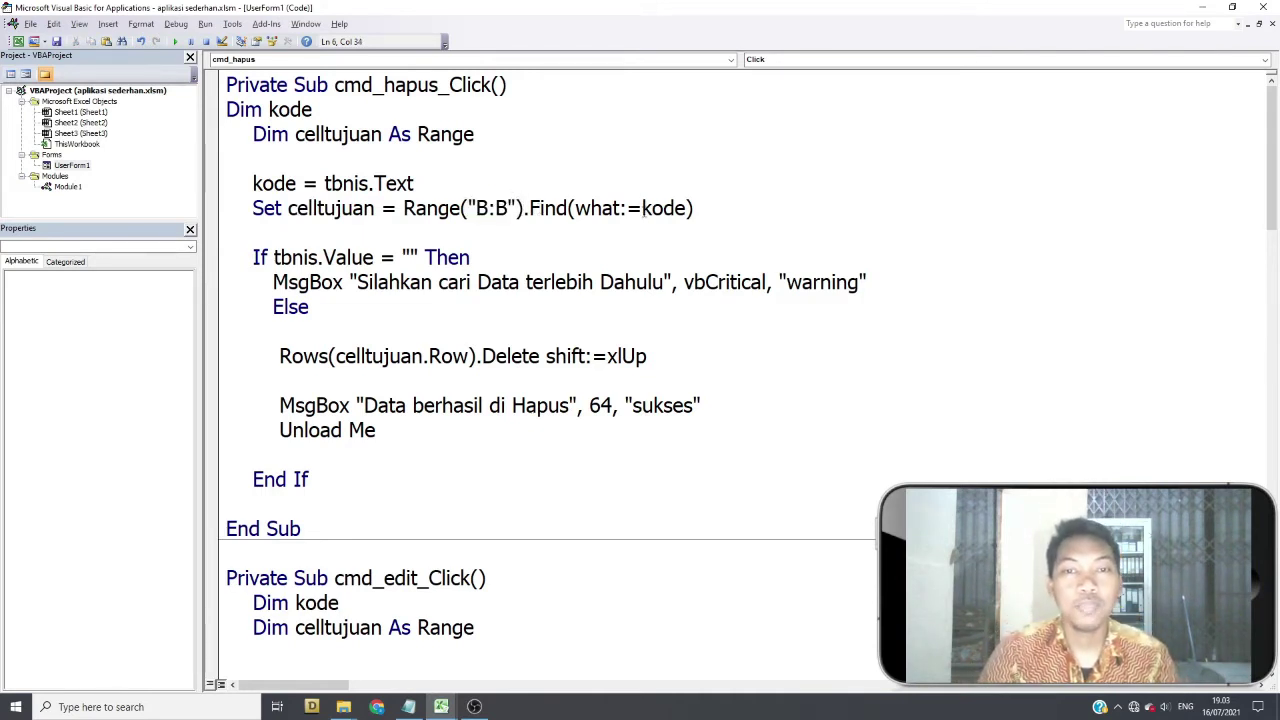
drag(643, 208, 688, 208)
click(677, 208)
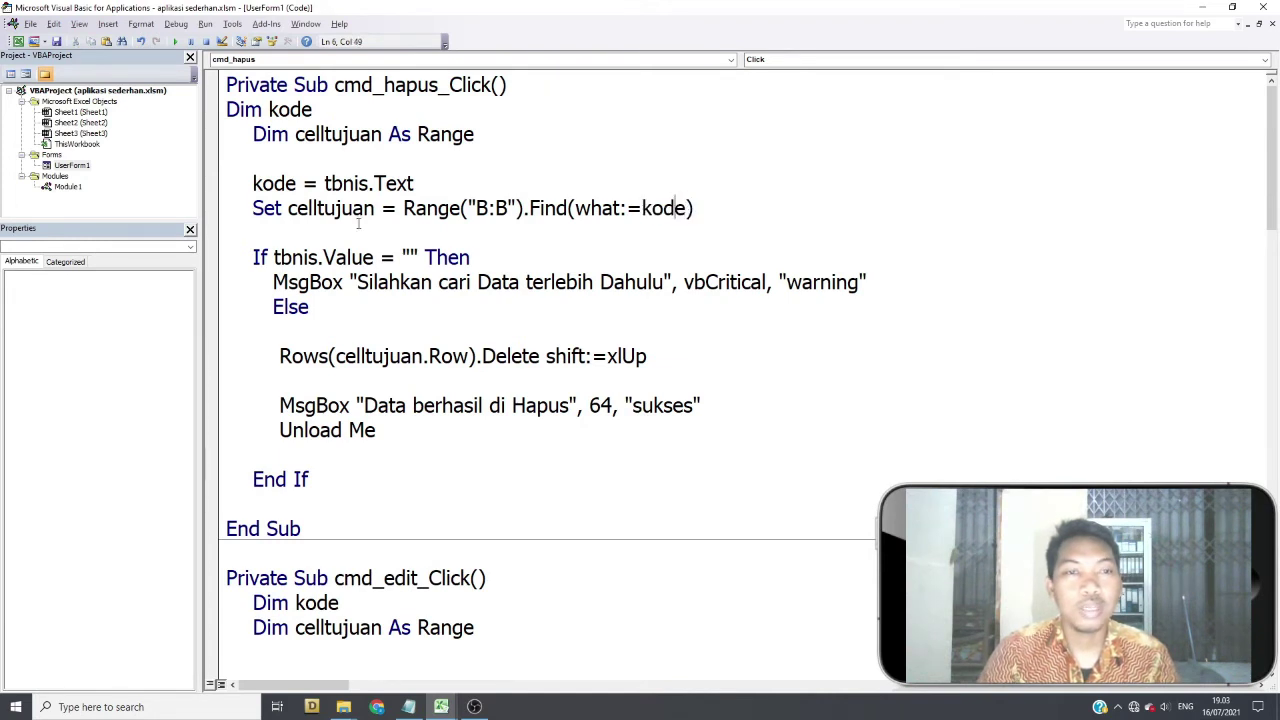
drag(328, 183, 408, 183)
click(408, 183)
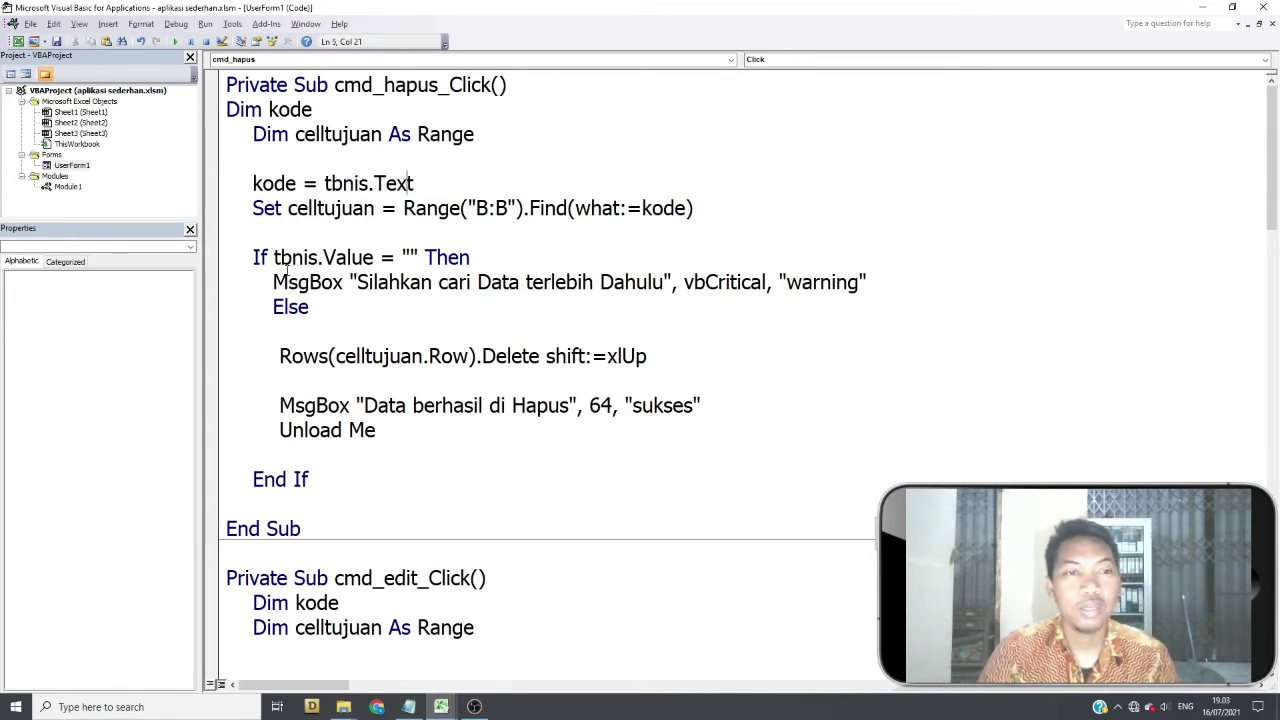
Highlight the empty tbnis check and its warning MsgBox line, then return to the worksheet.
drag(280, 257, 318, 257)
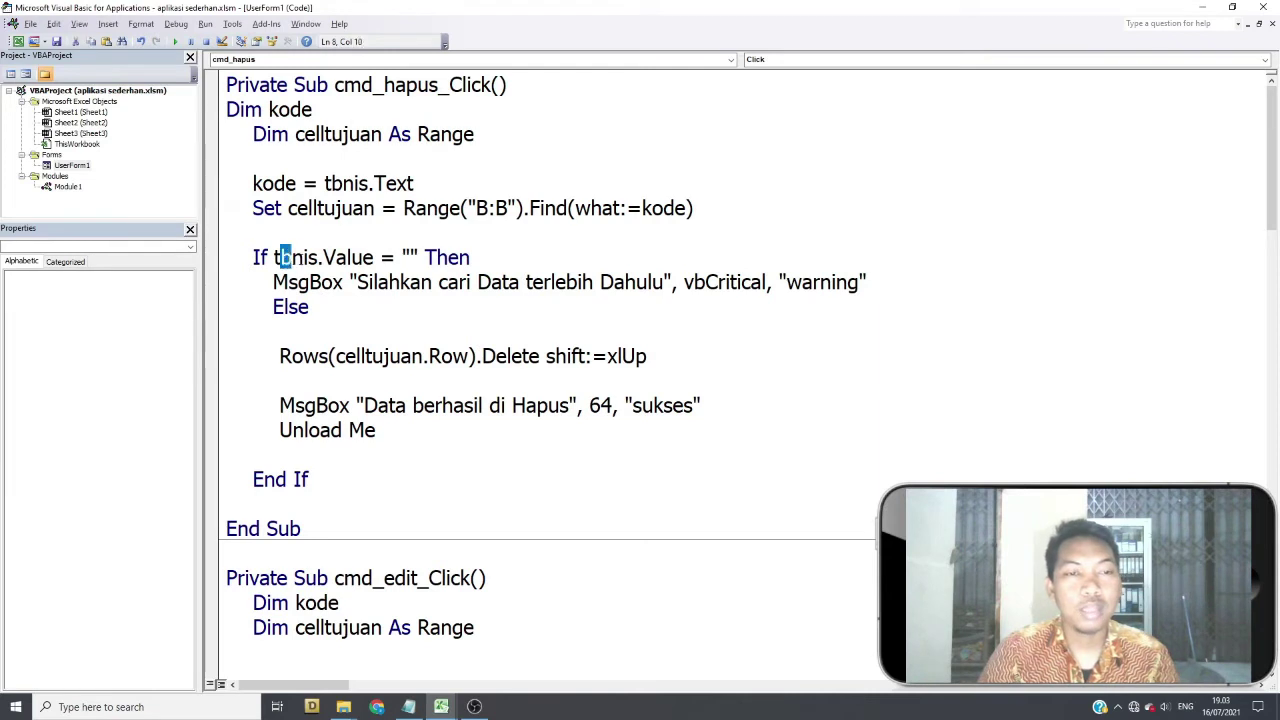
click(402, 257)
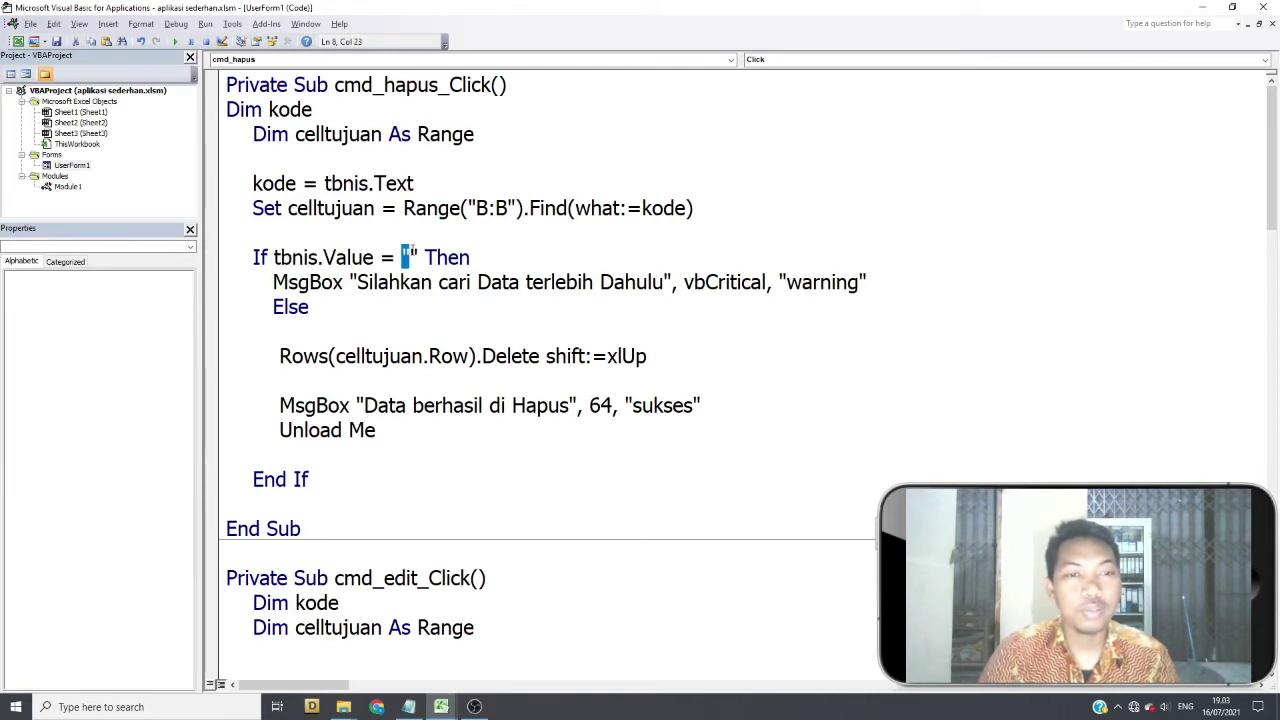
drag(274, 282, 879, 291)
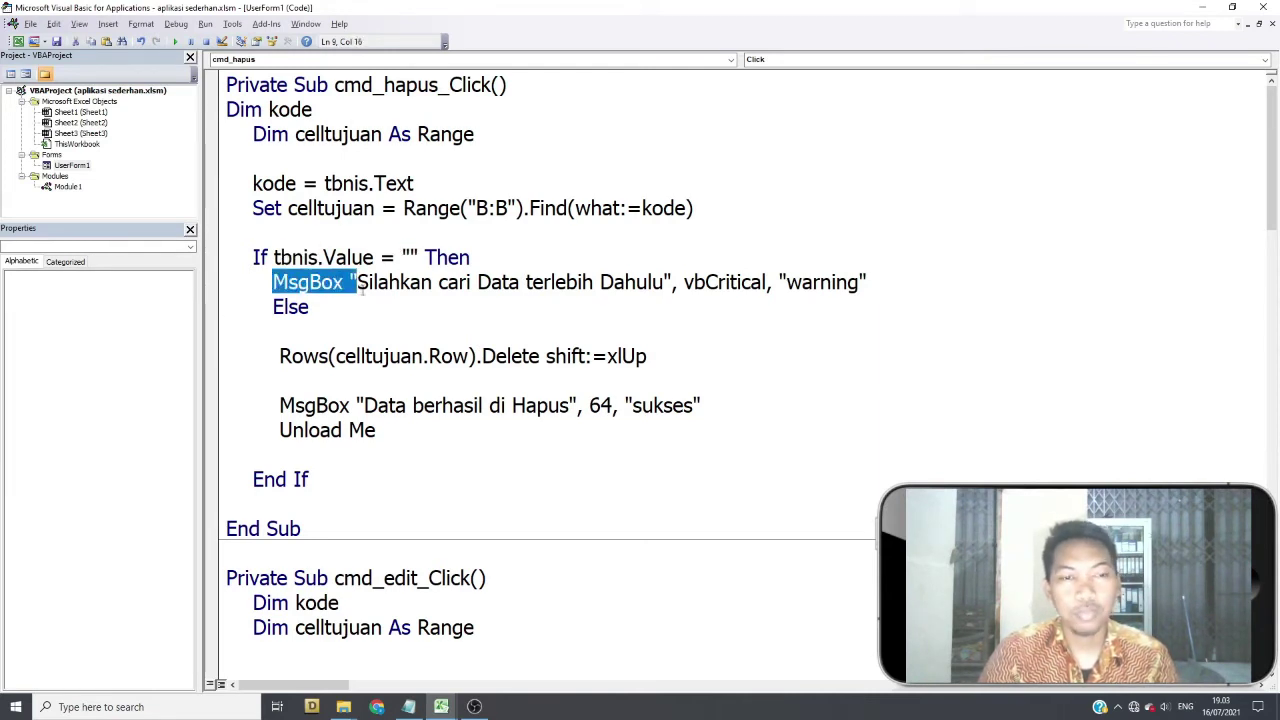
click(889, 290)
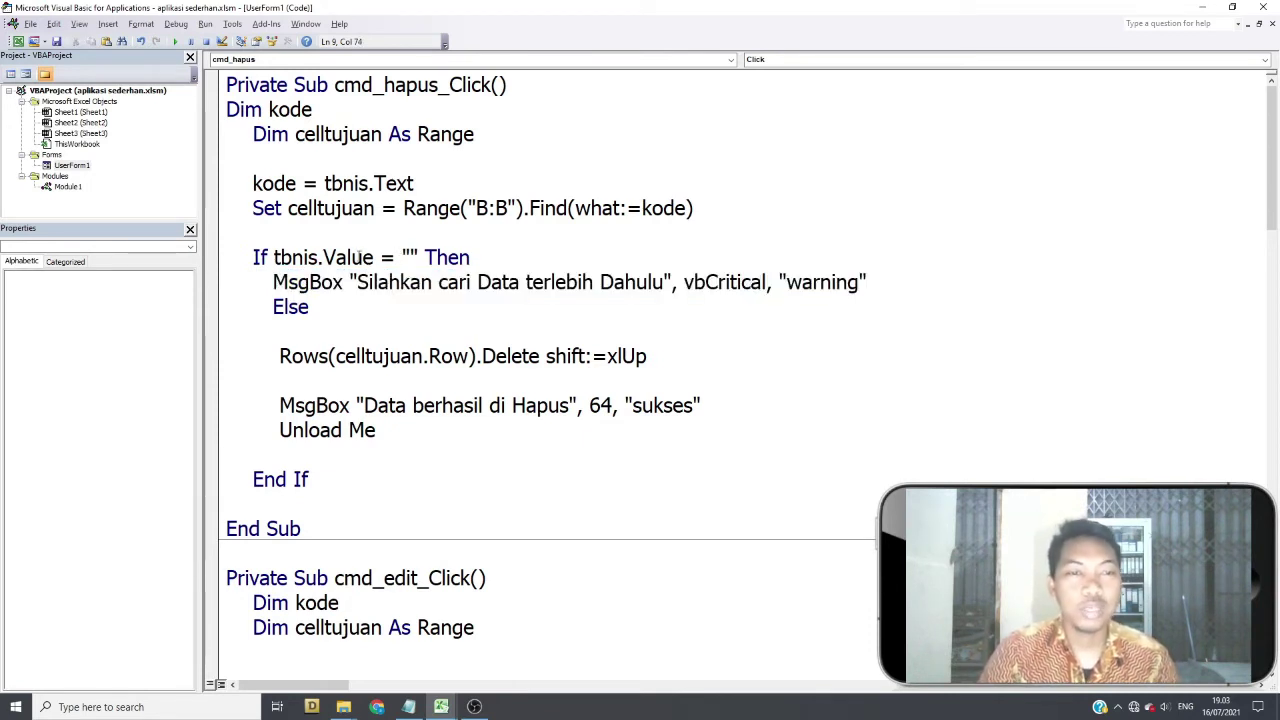
drag(303, 257, 335, 257)
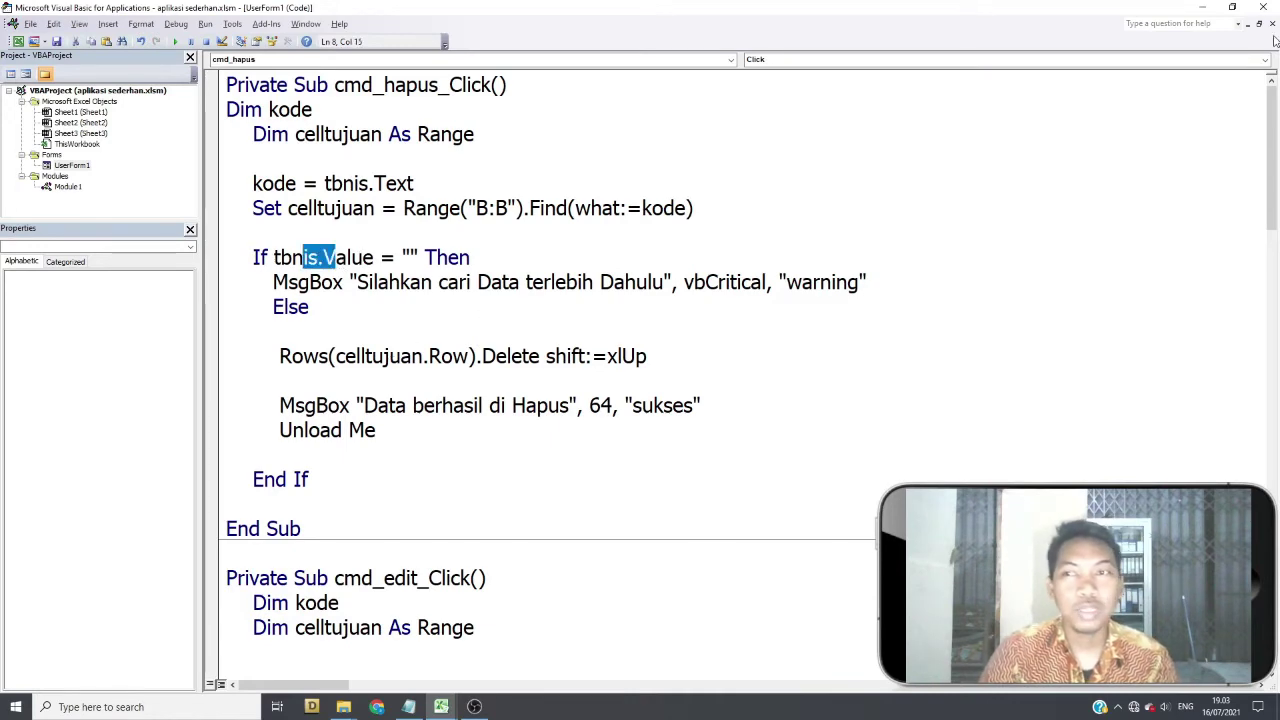
click(1201, 7)
Select the NIS column B, then highlight the Rows(...).Delete statement in the delete code.
click(119, 121)
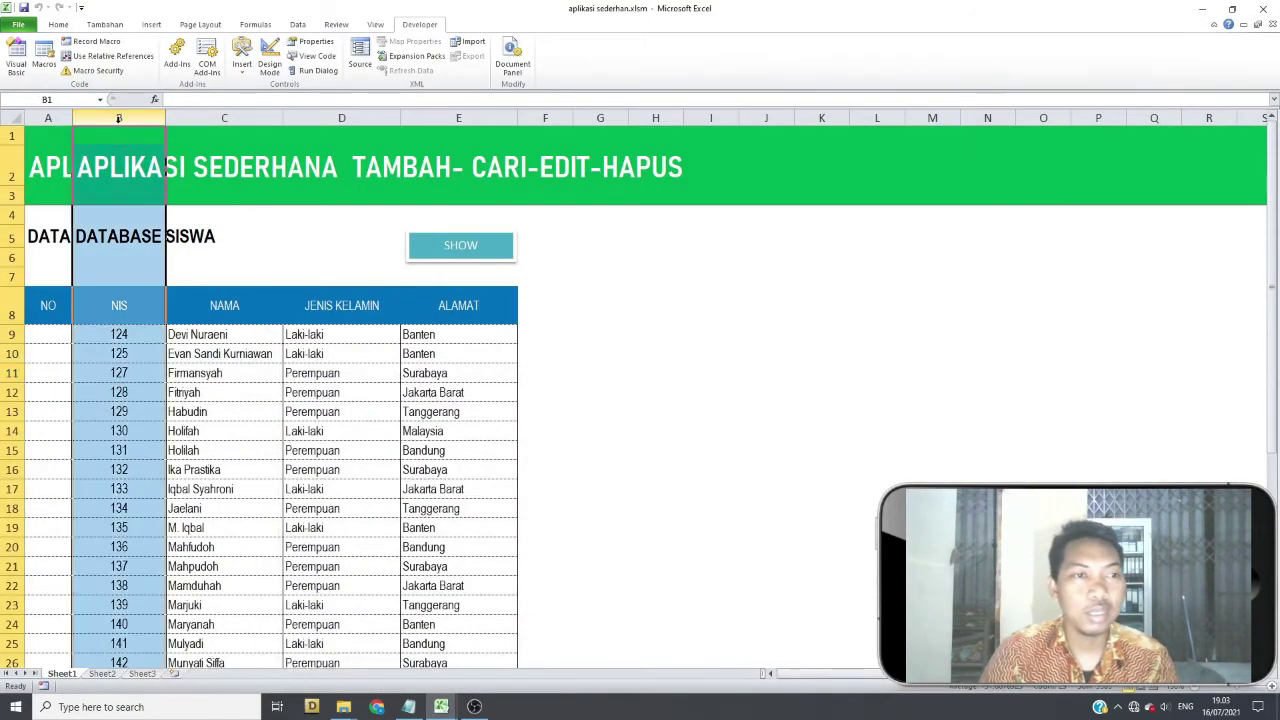
click(16, 64)
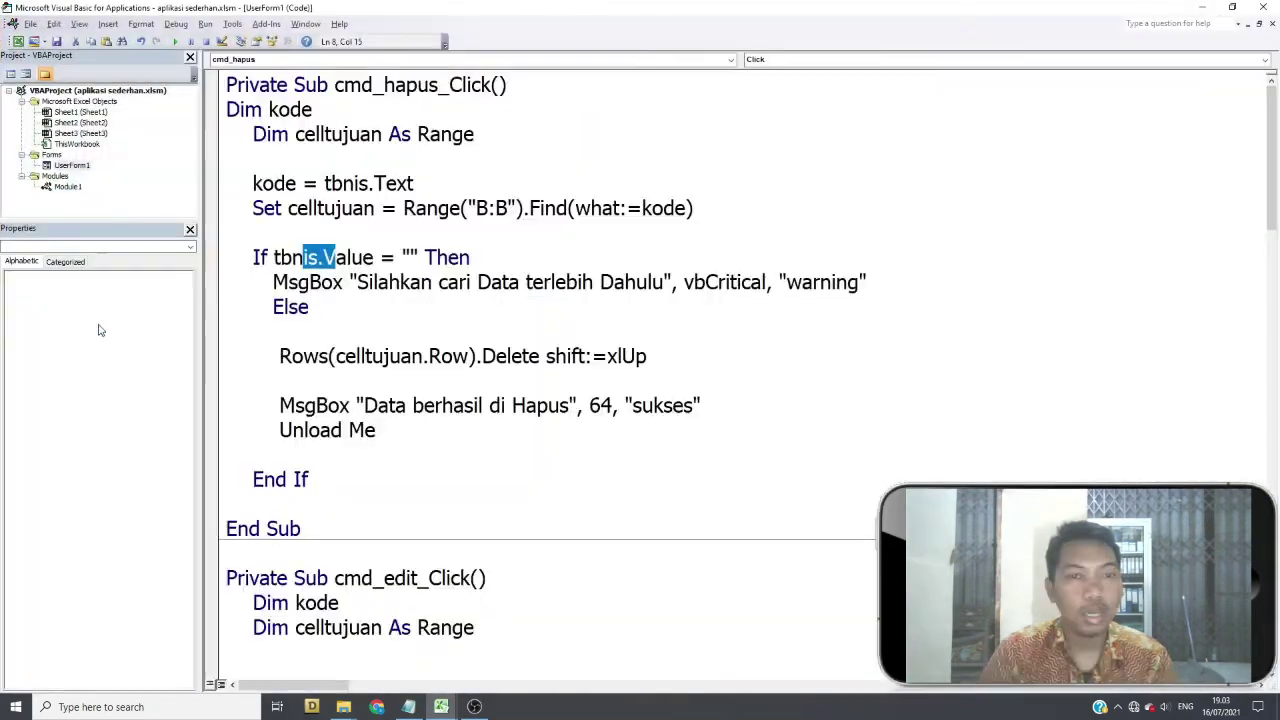
click(380, 310)
drag(280, 356, 468, 357)
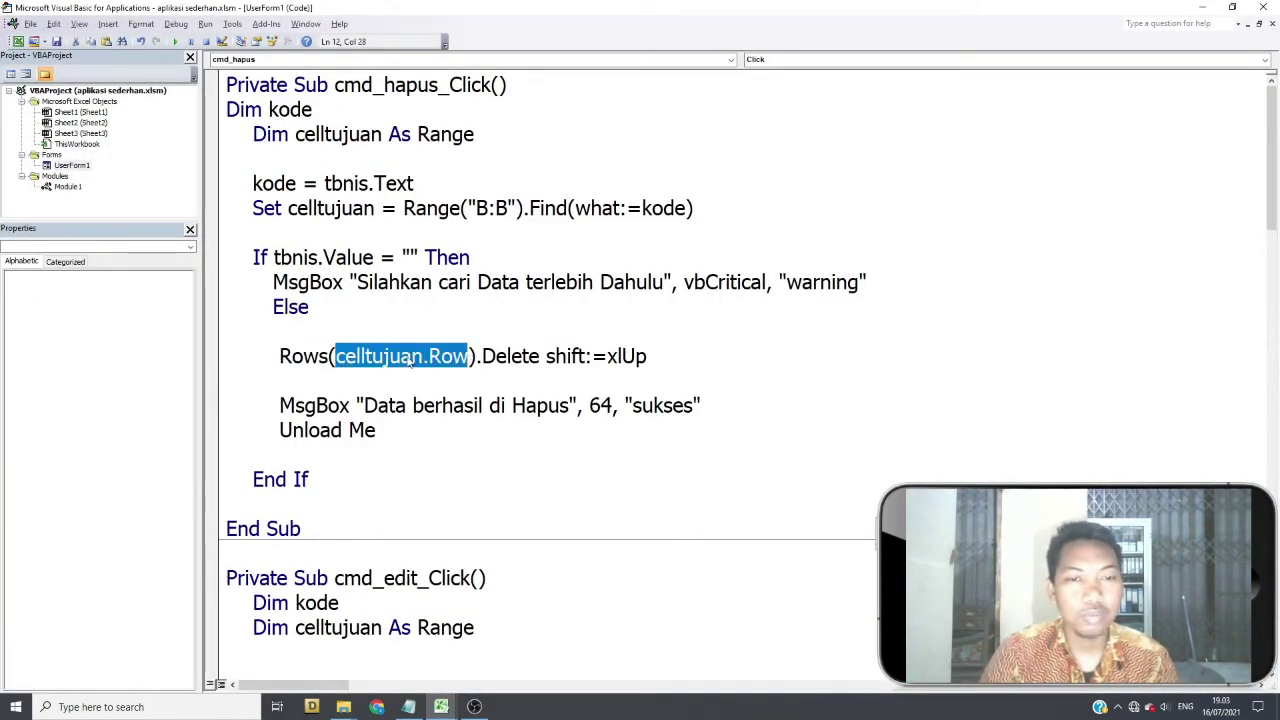
click(522, 340)
click(1202, 7)
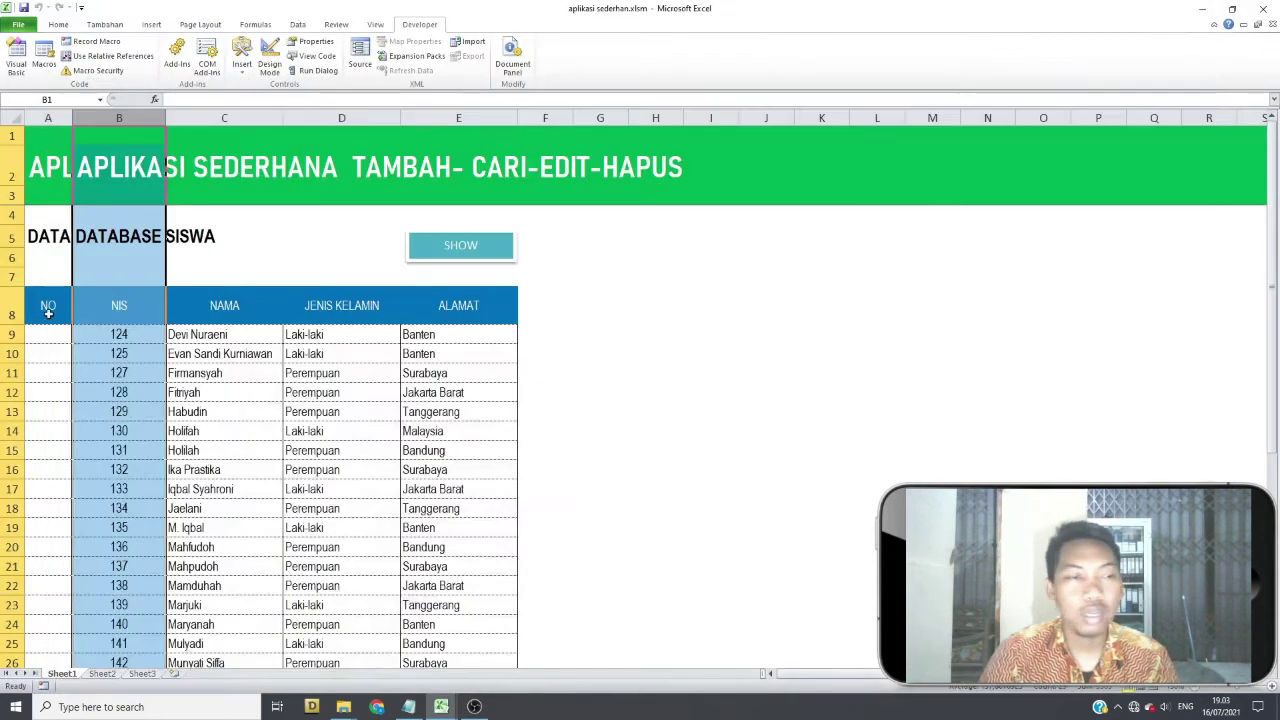
Select rows 11–13 as an example, then highlight xlUp in the Delete line.
click(8, 372)
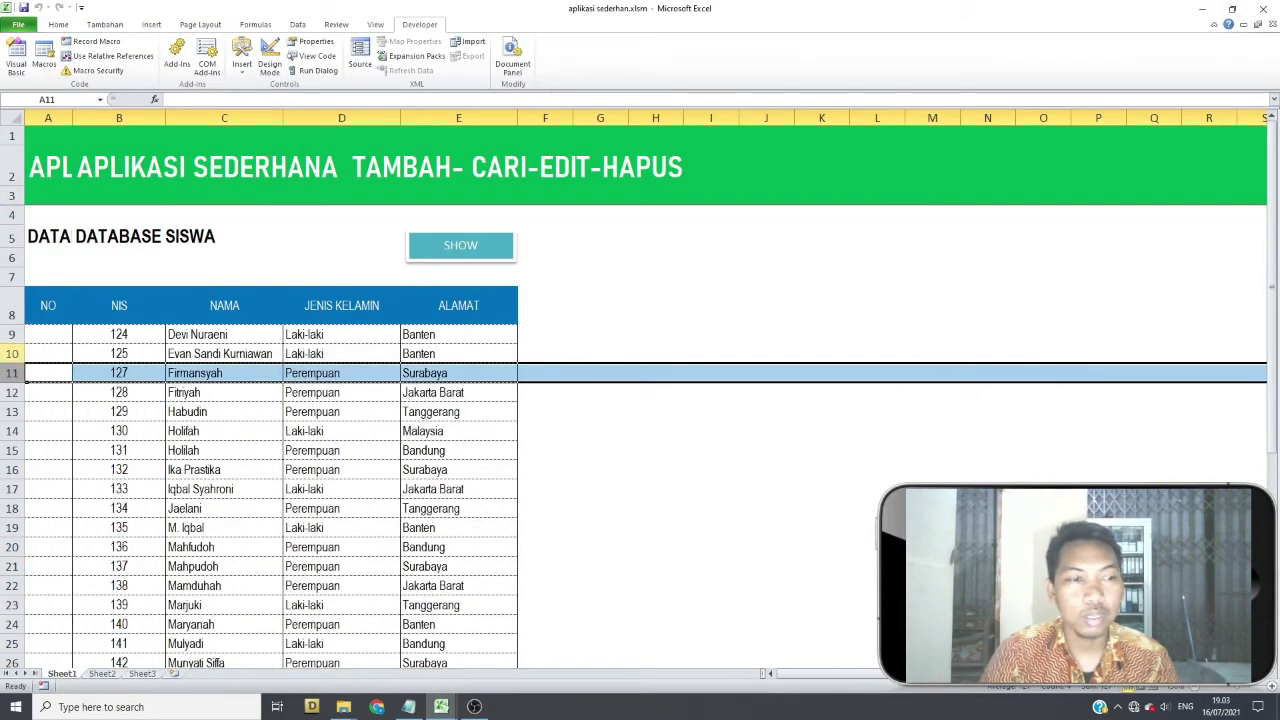
click(8, 392)
click(8, 411)
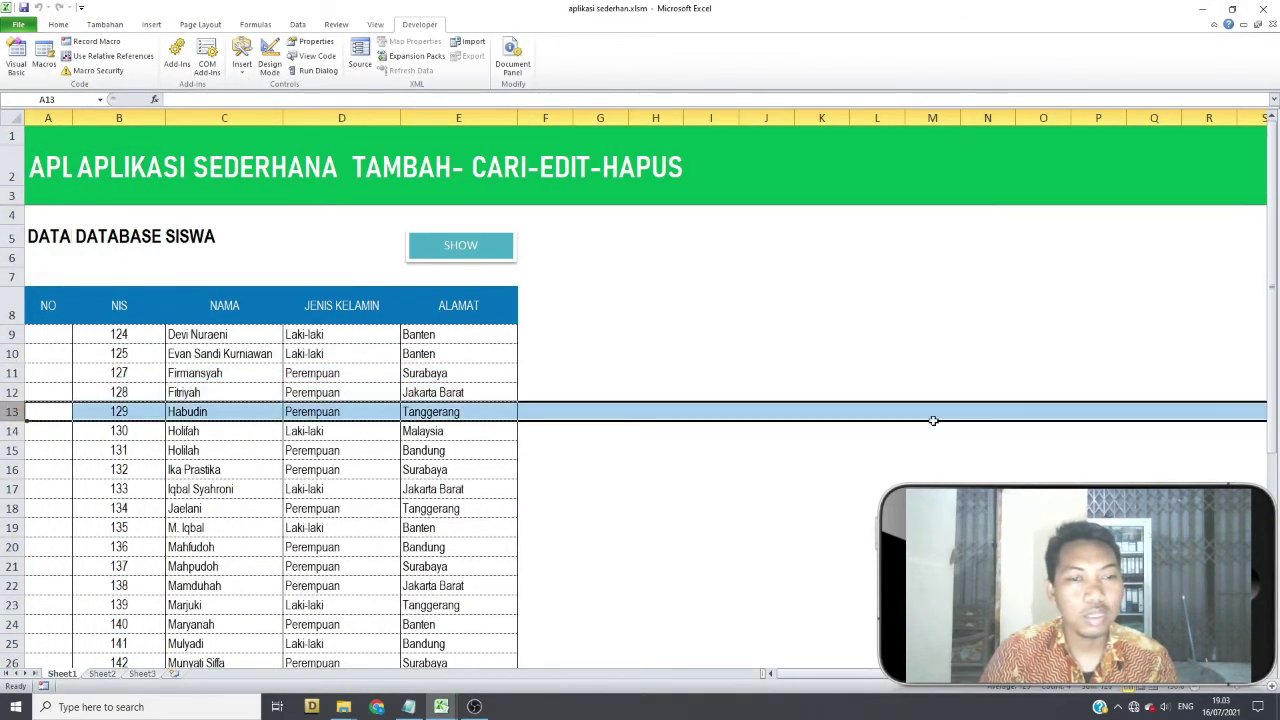
click(16, 57)
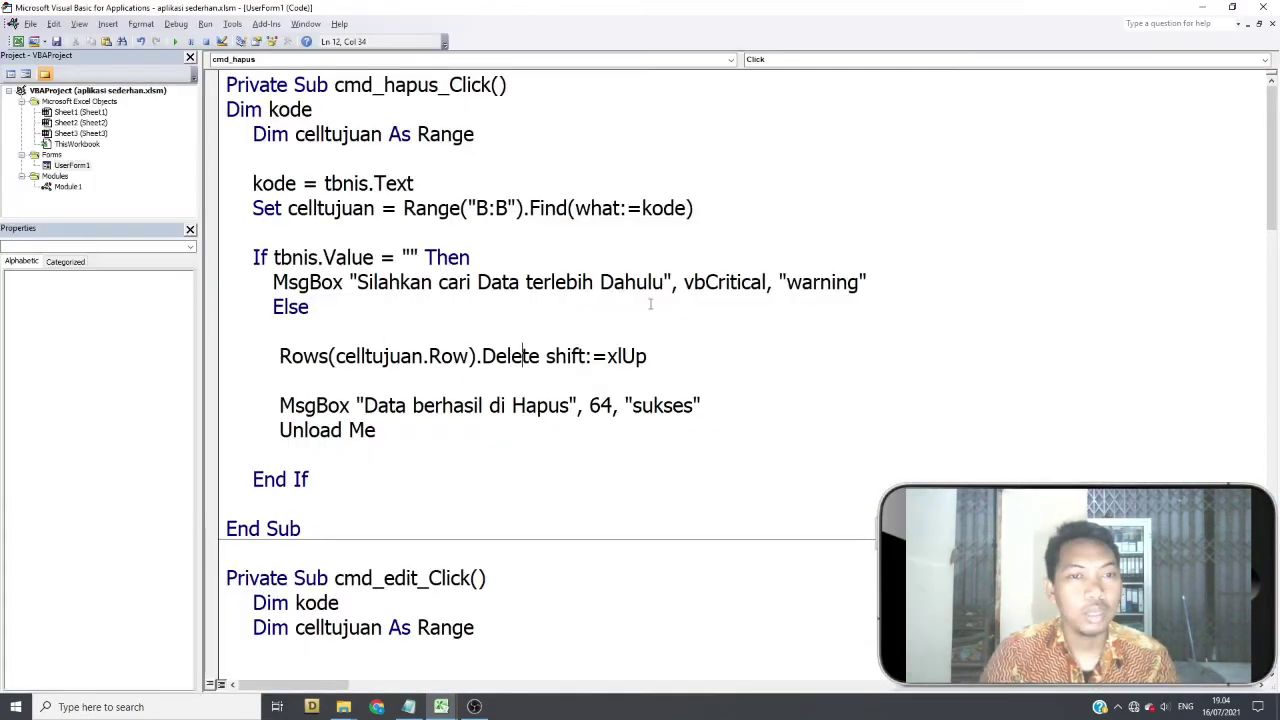
drag(511, 358, 555, 358)
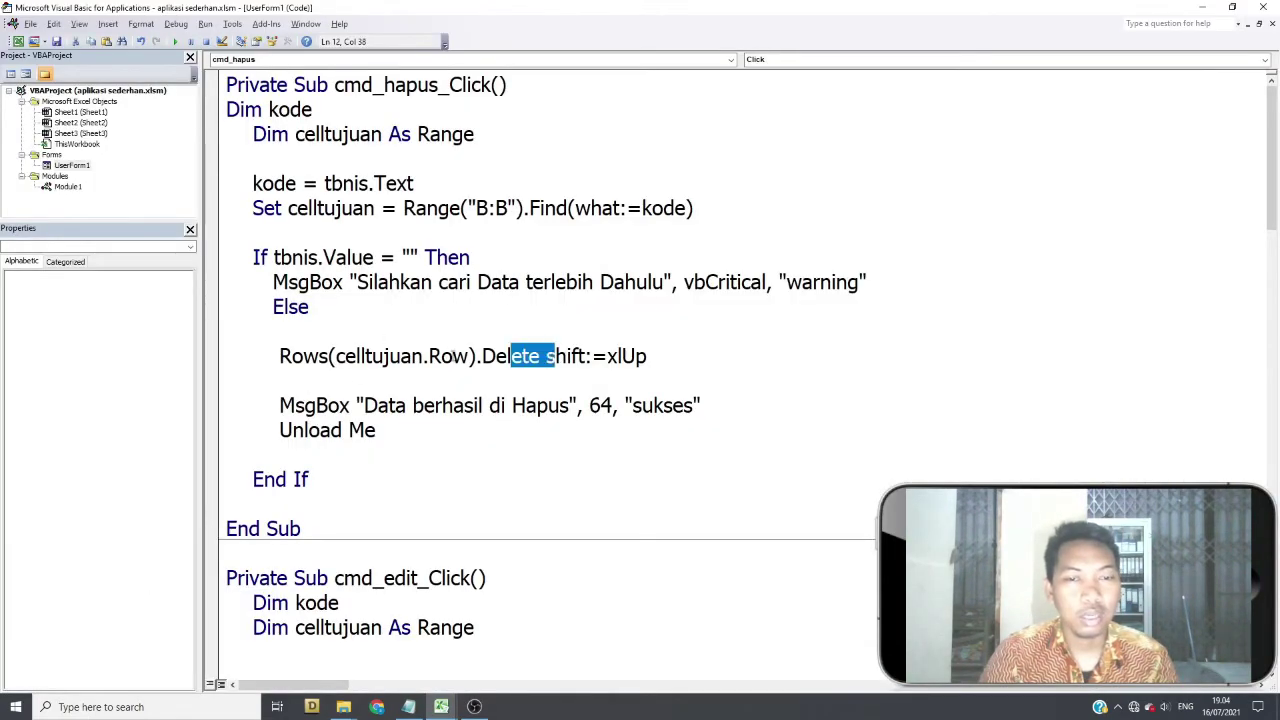
click(548, 356)
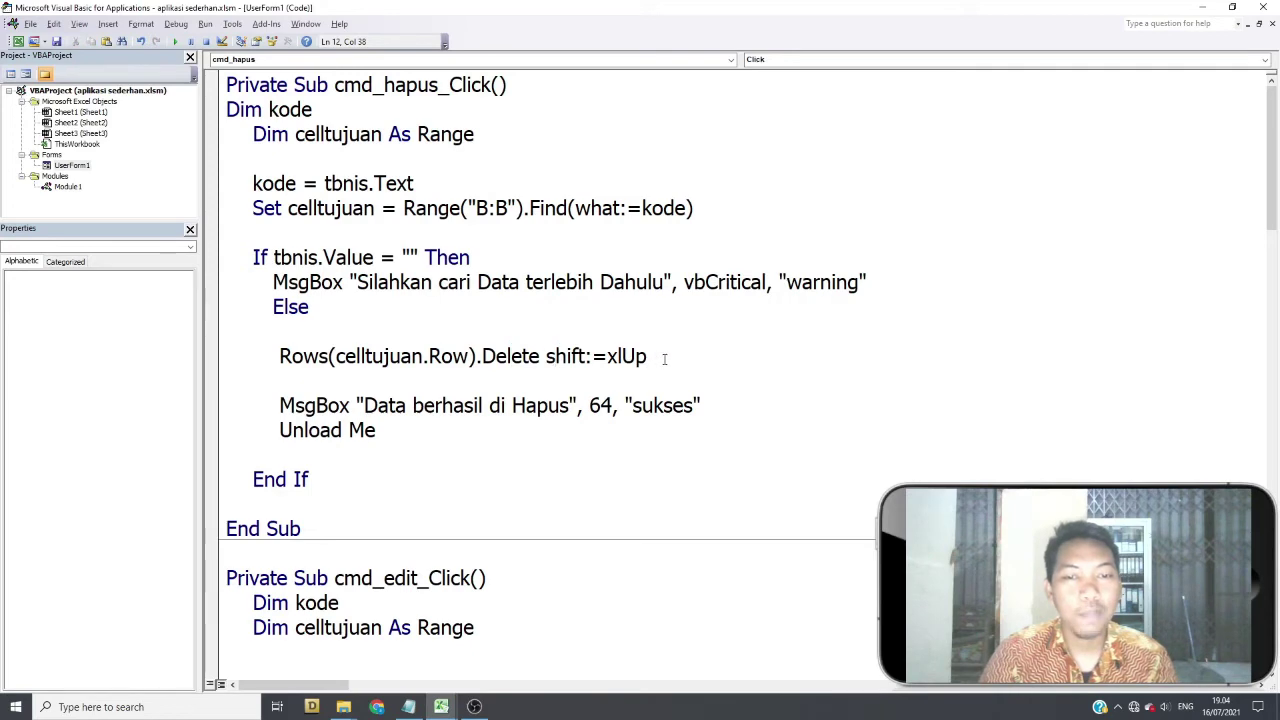
drag(647, 356, 607, 356)
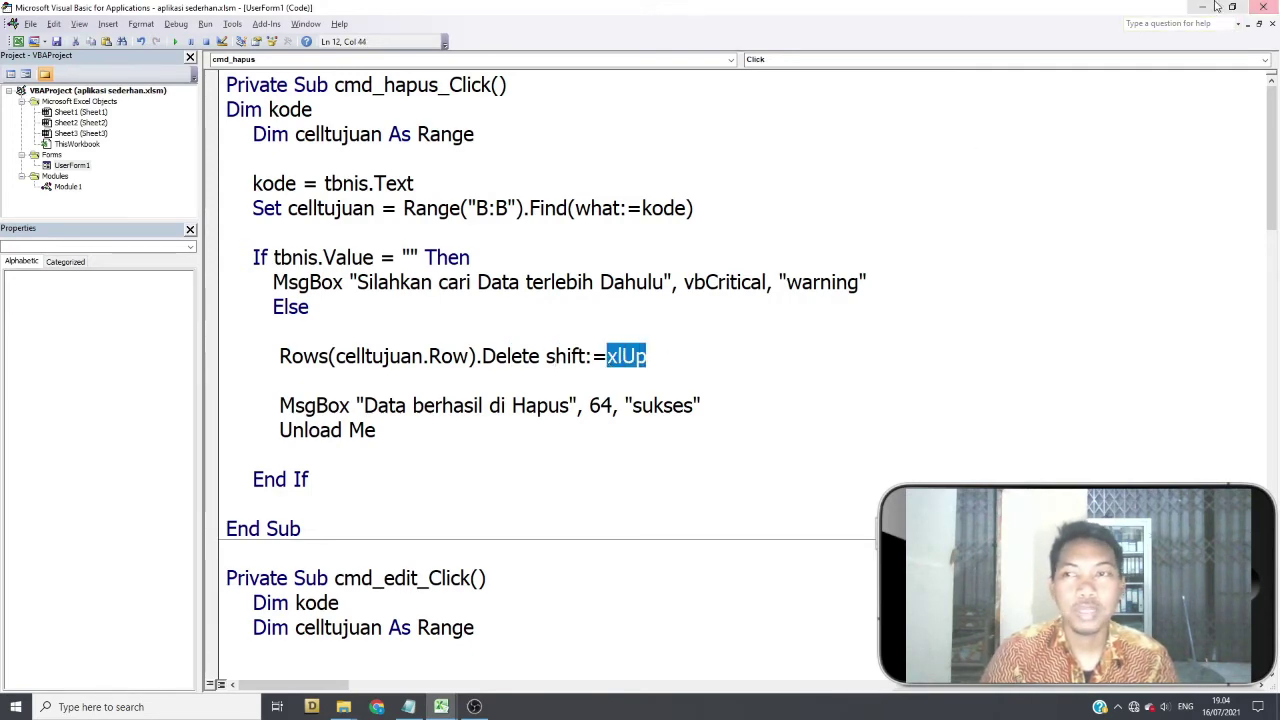
Return to the student sheet and select a name in the list.
key(alt+F11)
scroll(210, 300, down, 2)
click(190, 390)
scroll(190, 390, up, 2)
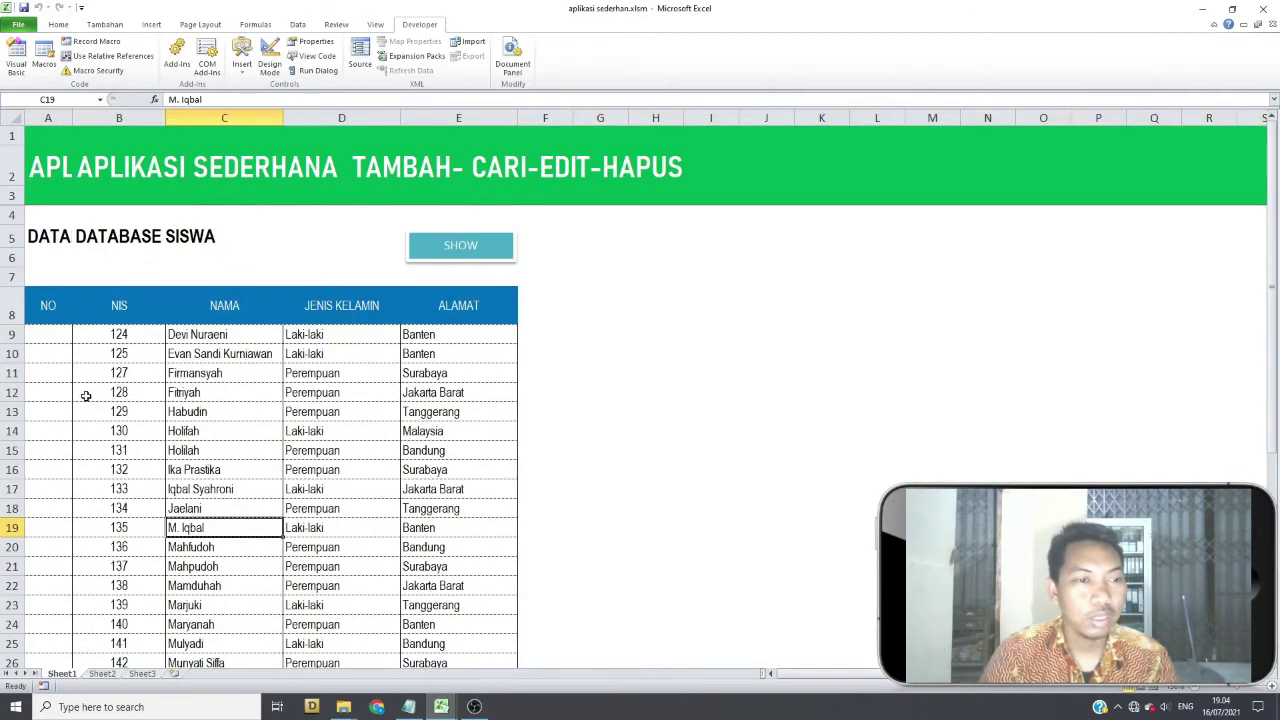
click(128, 408)
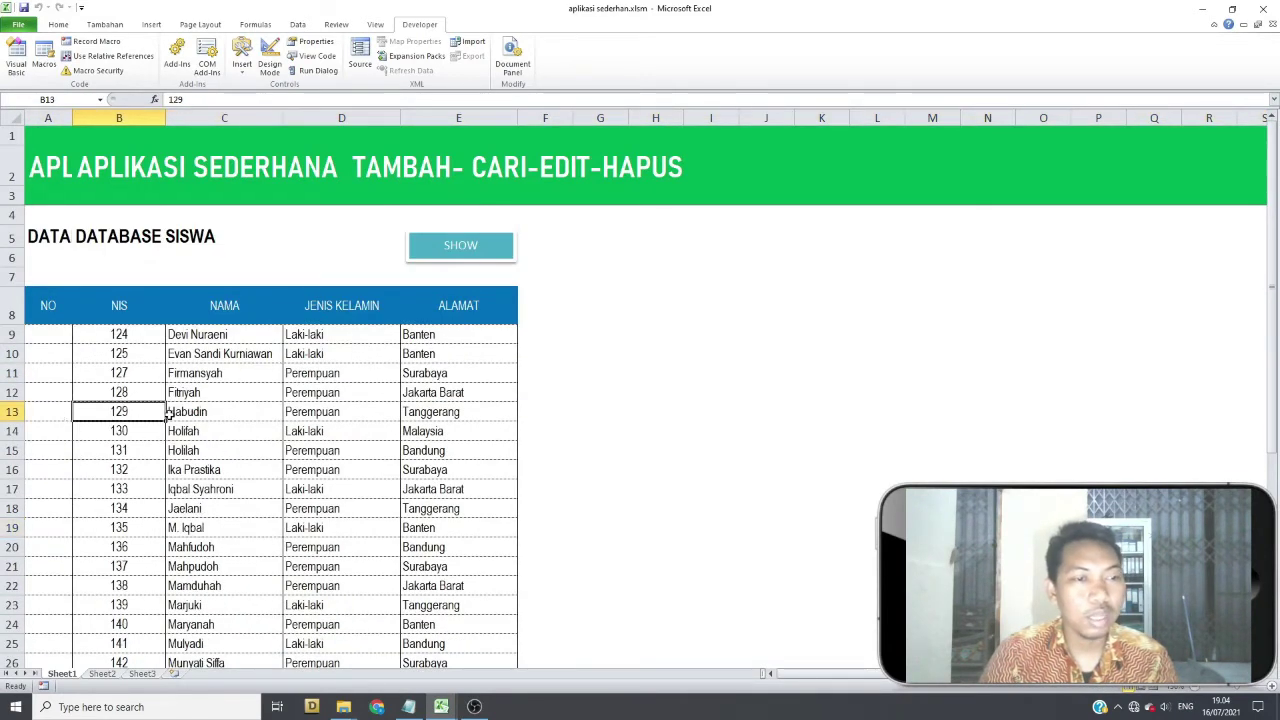
click(10, 412)
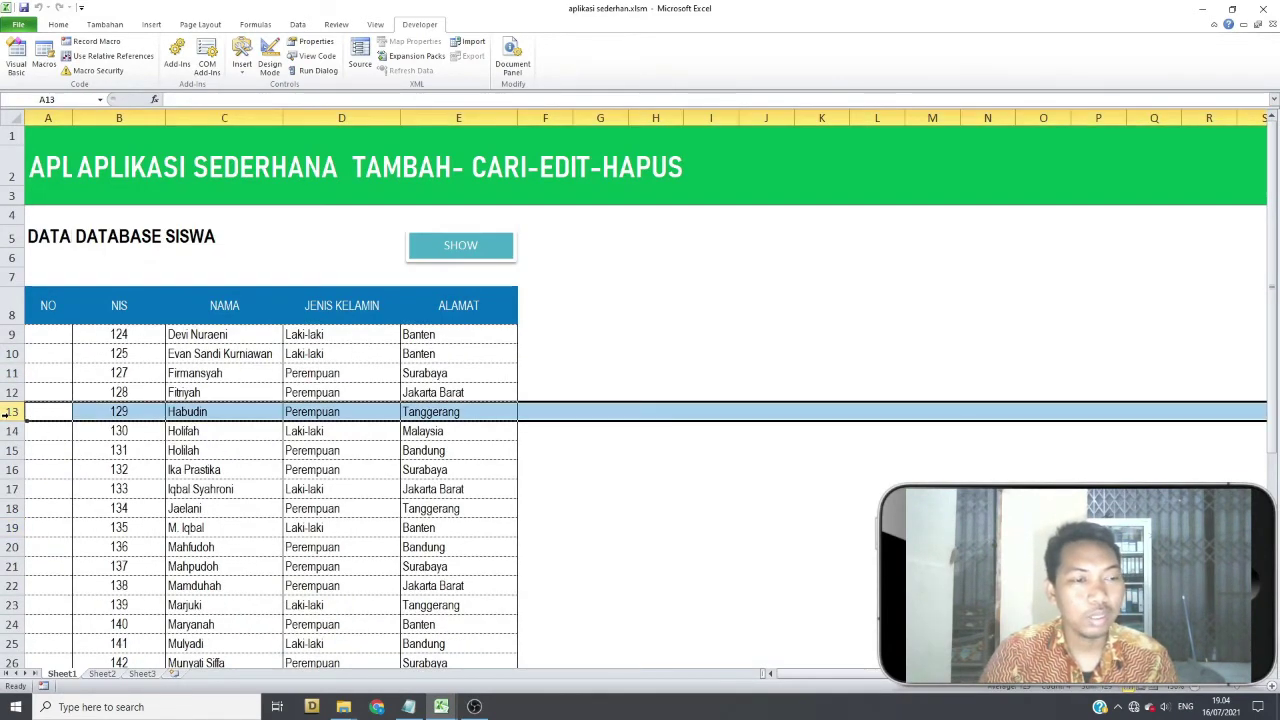
right_click(10, 412)
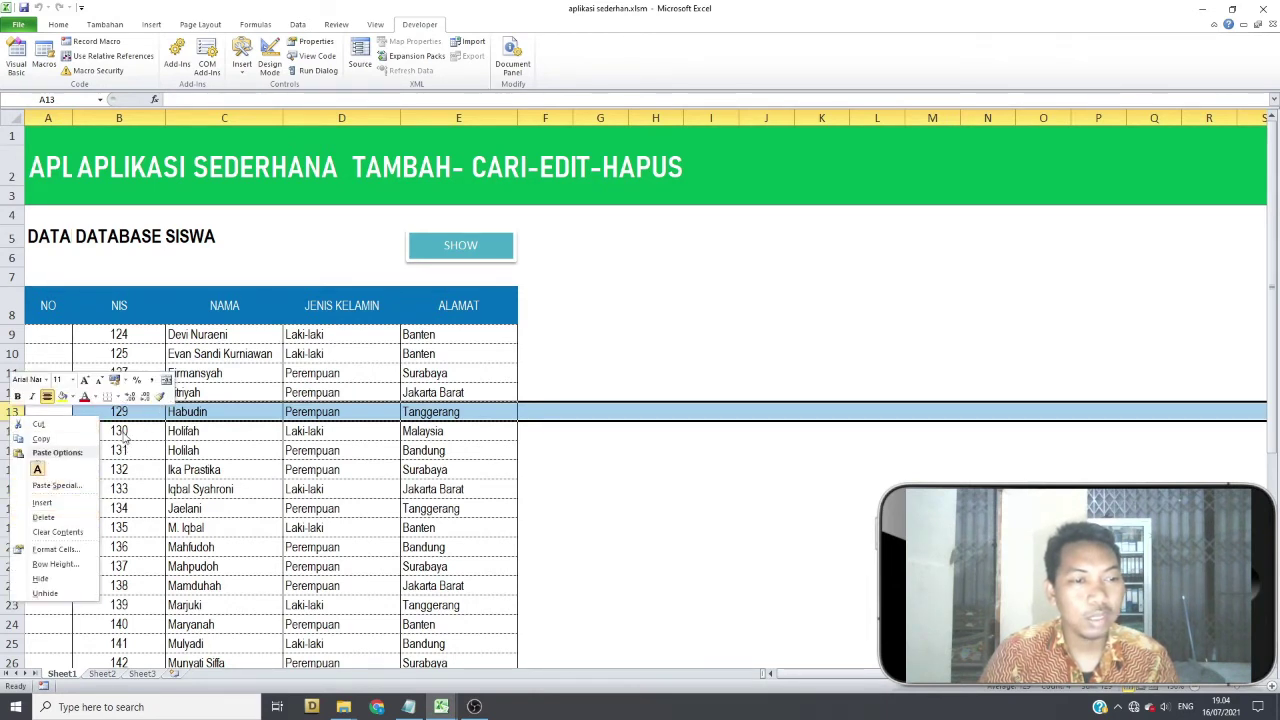
key(Escape)
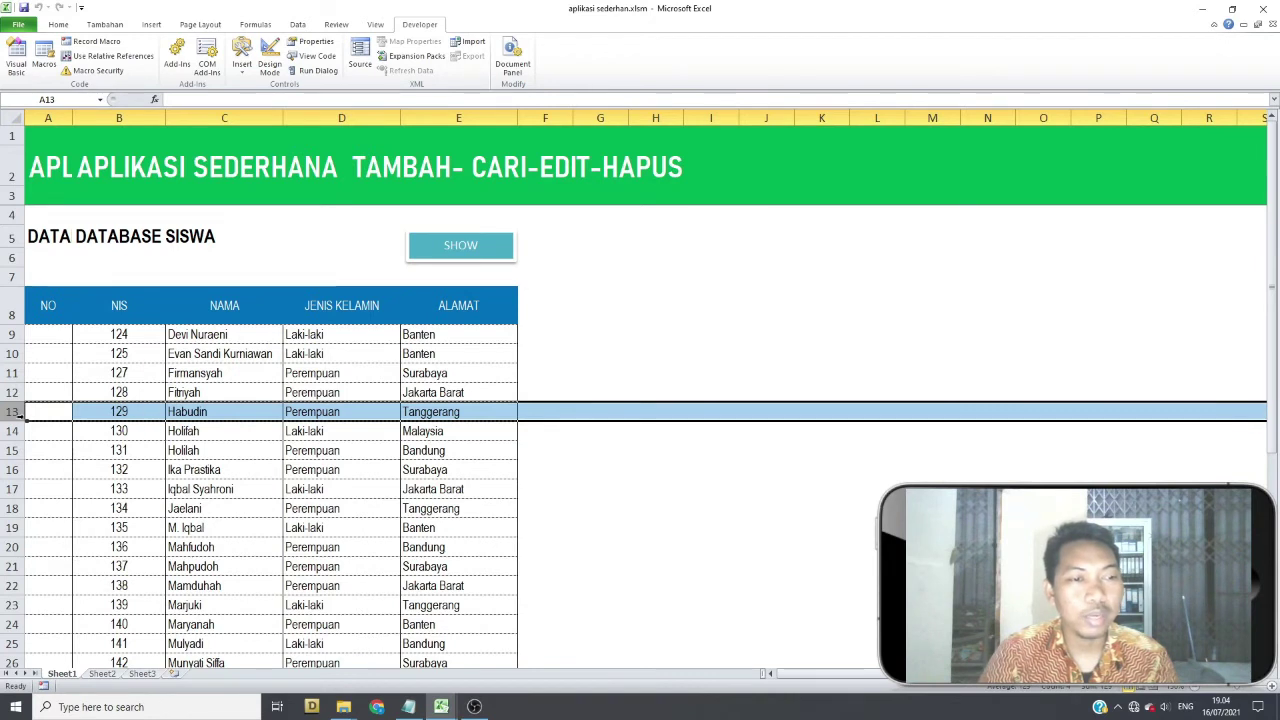
right_click(12, 412)
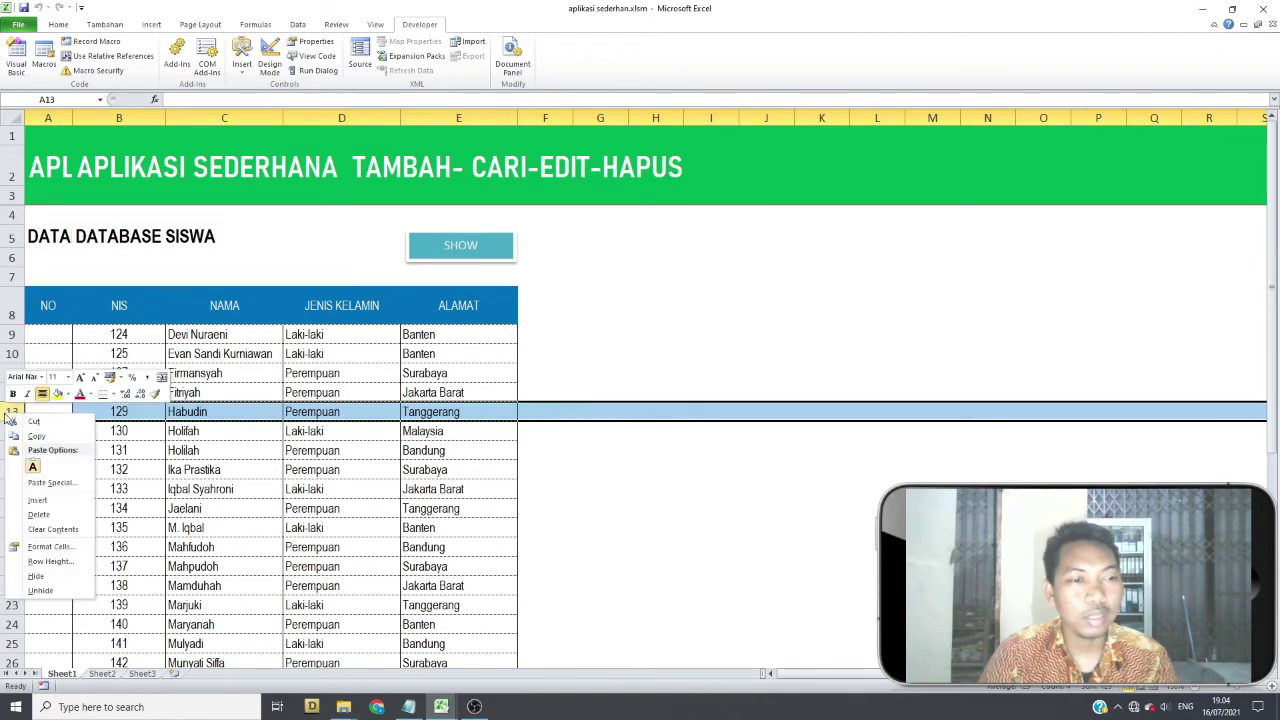
click(38, 514)
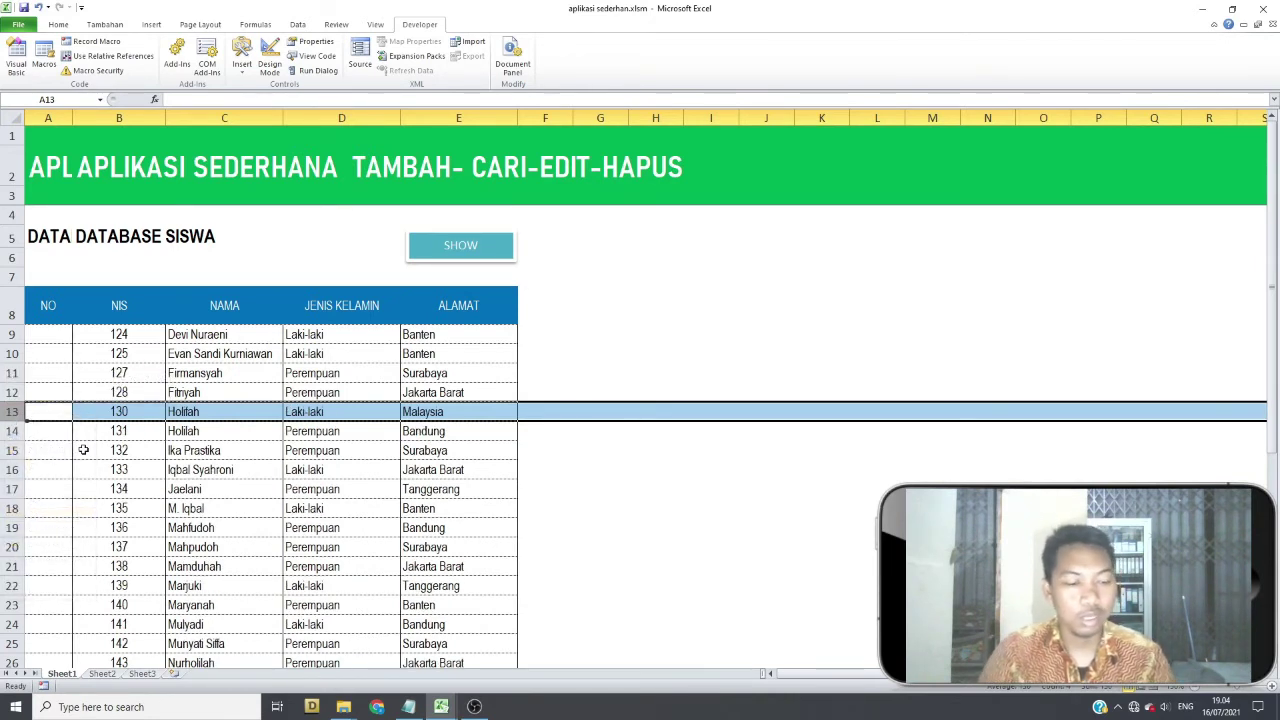
key(ctrl+z)
Clear Habudin's cells B13:E13, and undo a trial move of Holifah's record.
drag(102, 412, 434, 422)
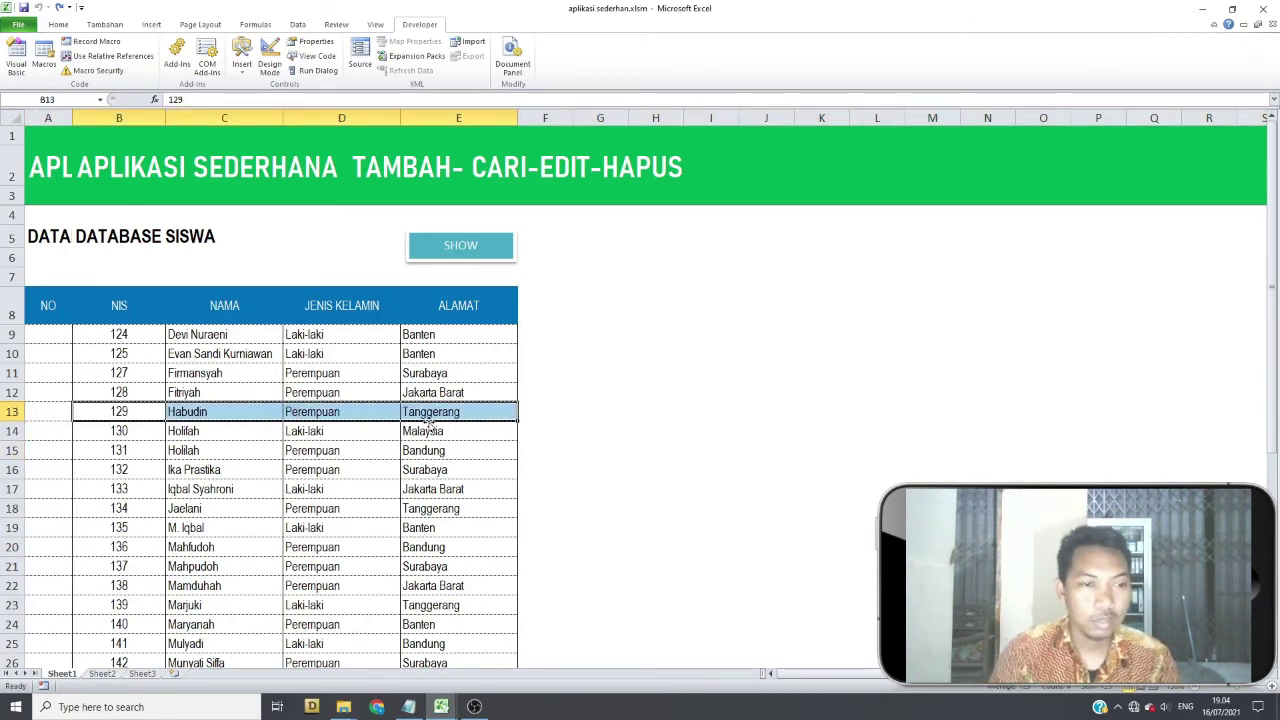
key(Delete)
click(331, 408)
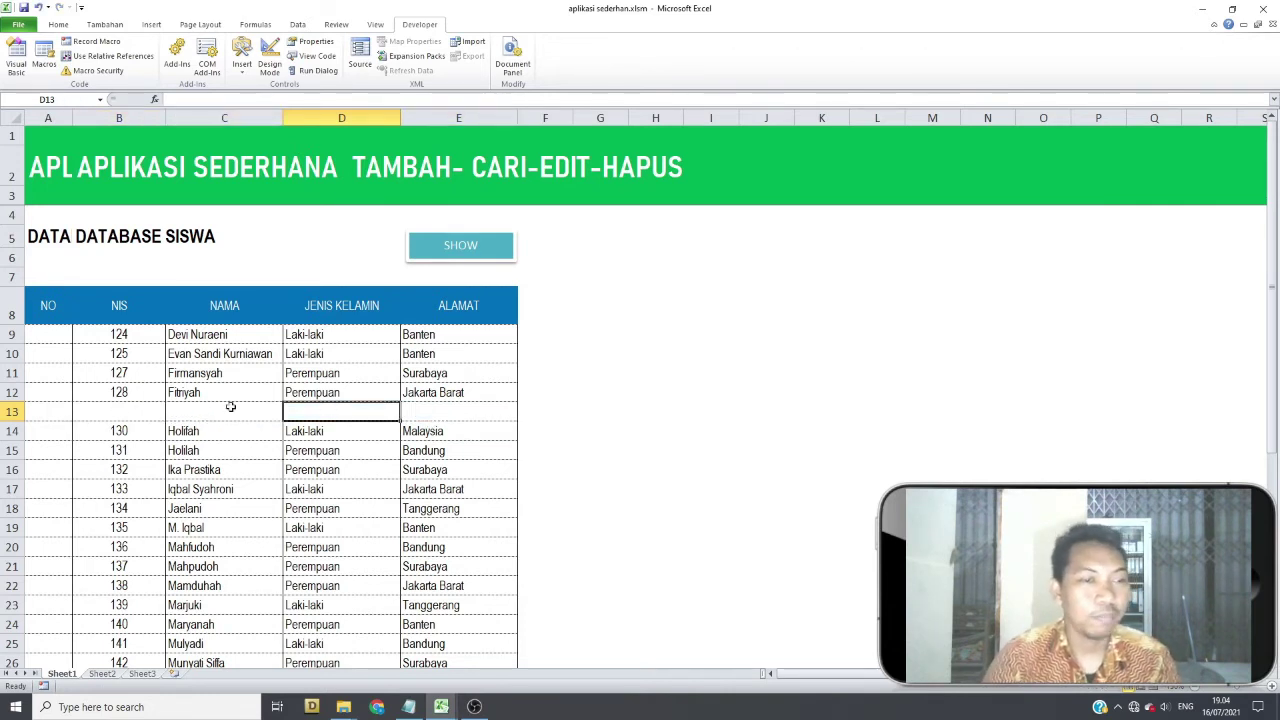
drag(128, 431, 499, 430)
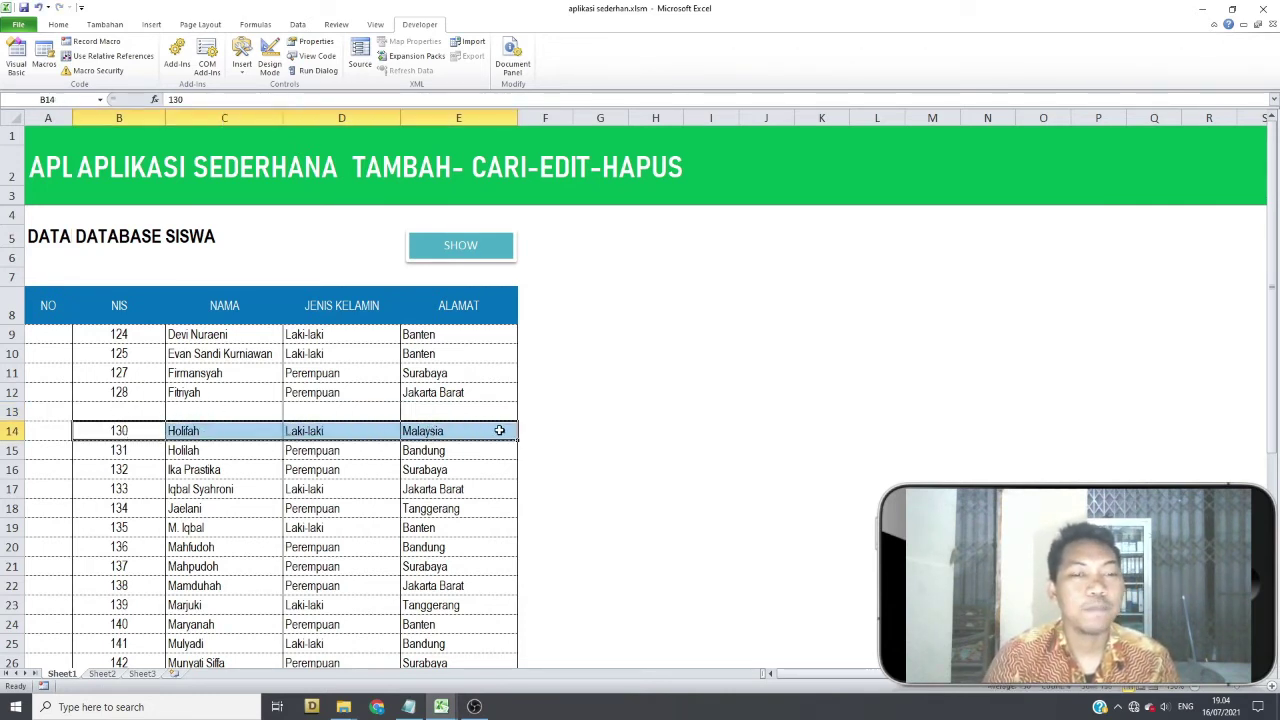
drag(172, 422, 560, 422)
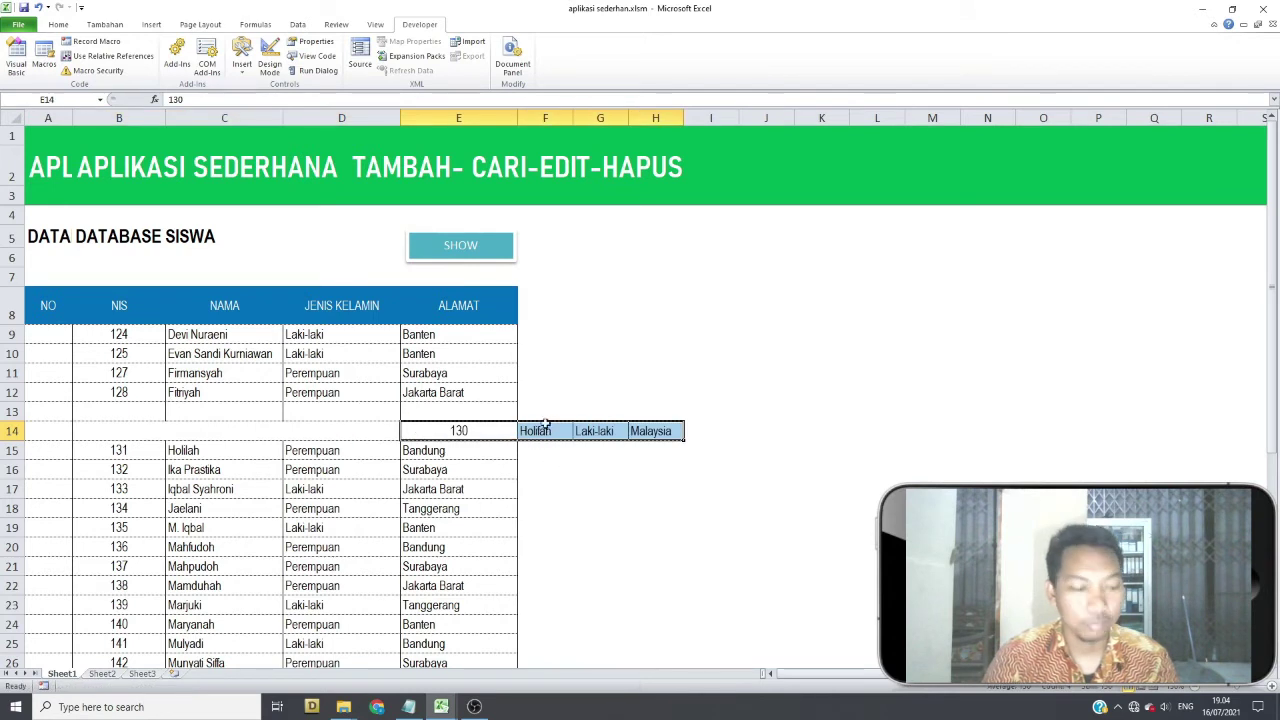
key(ctrl+z)
Delete the now-empty row 13 so Holifah's NIS 130 row moves up.
click(12, 411)
right_click(10, 396)
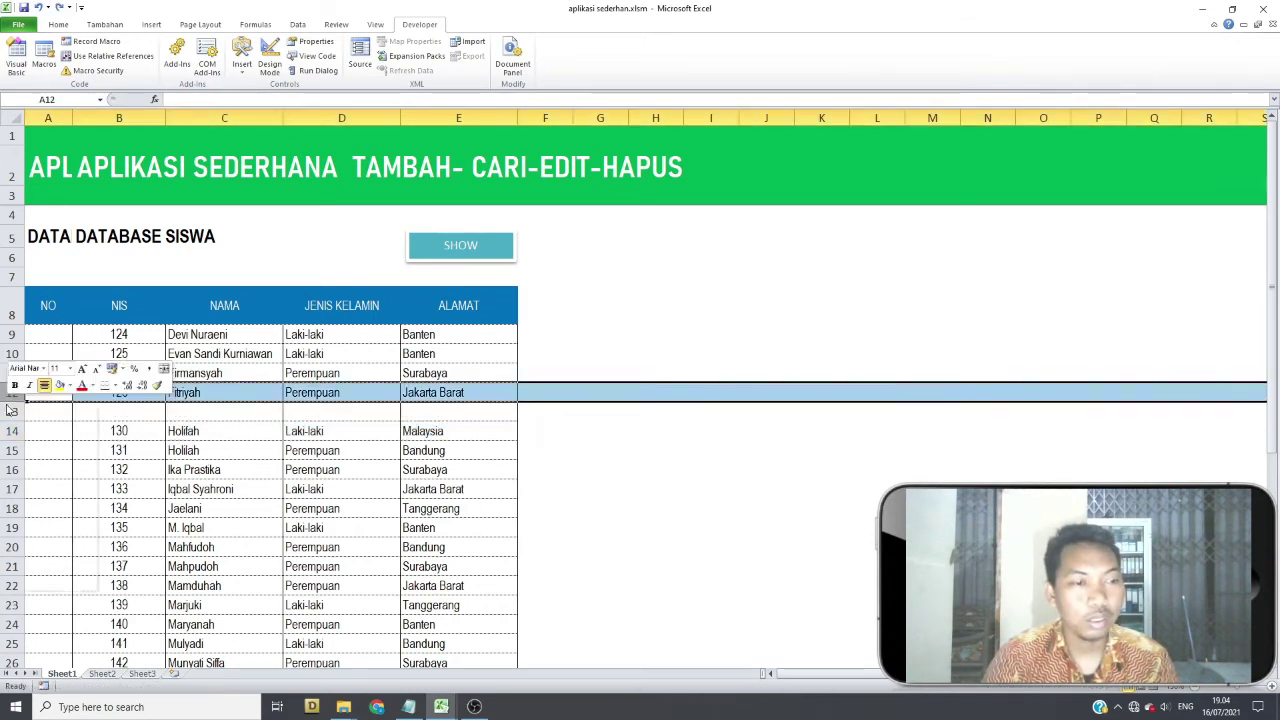
click(100, 416)
right_click(17, 412)
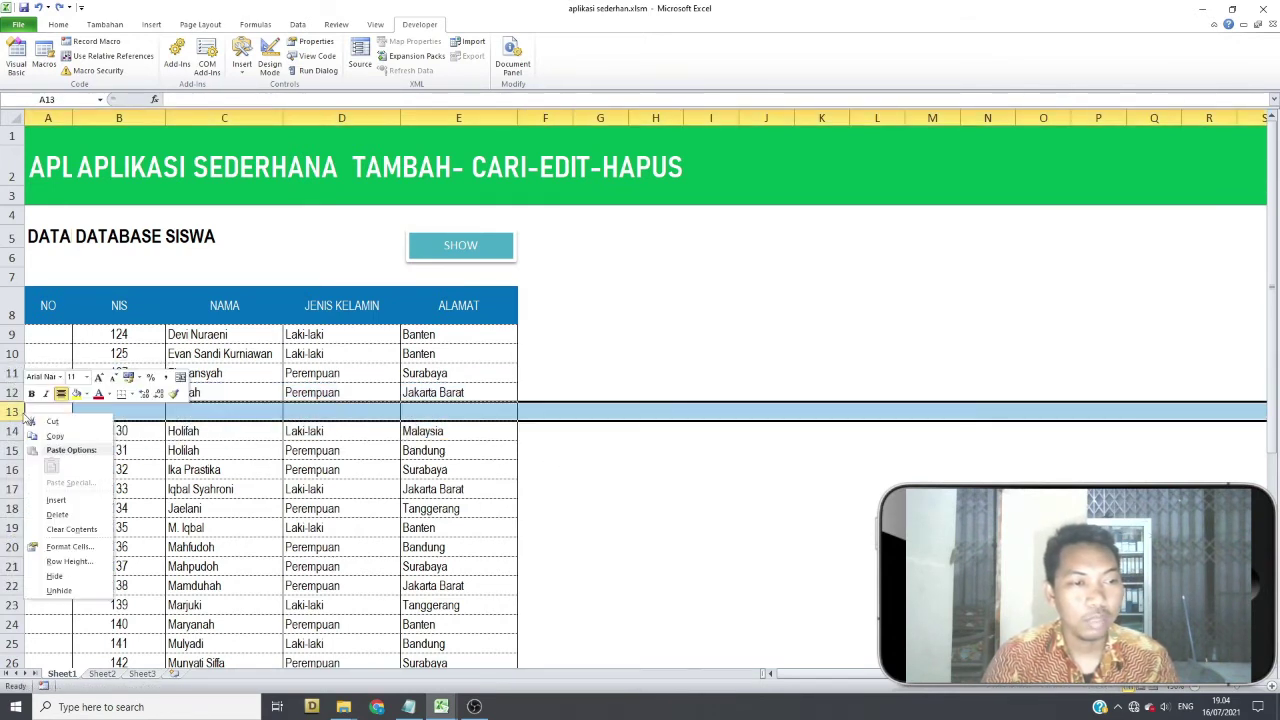
click(56, 510)
click(440, 469)
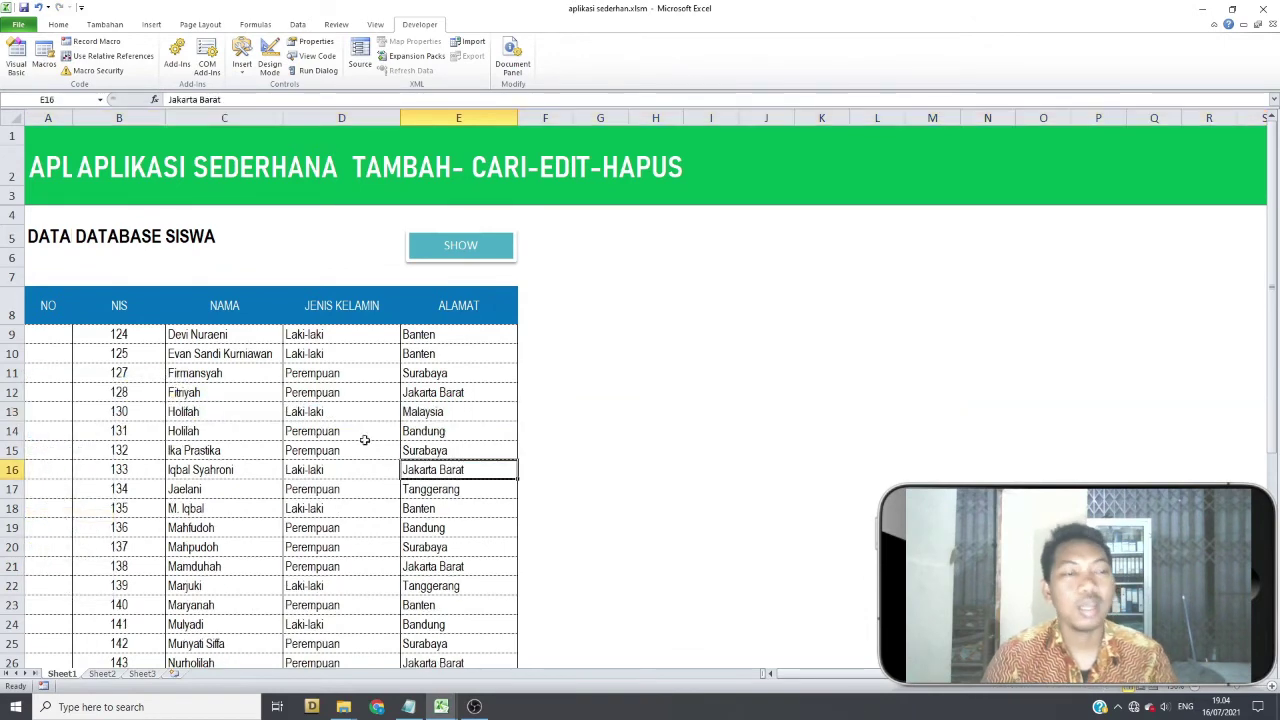
click(16, 55)
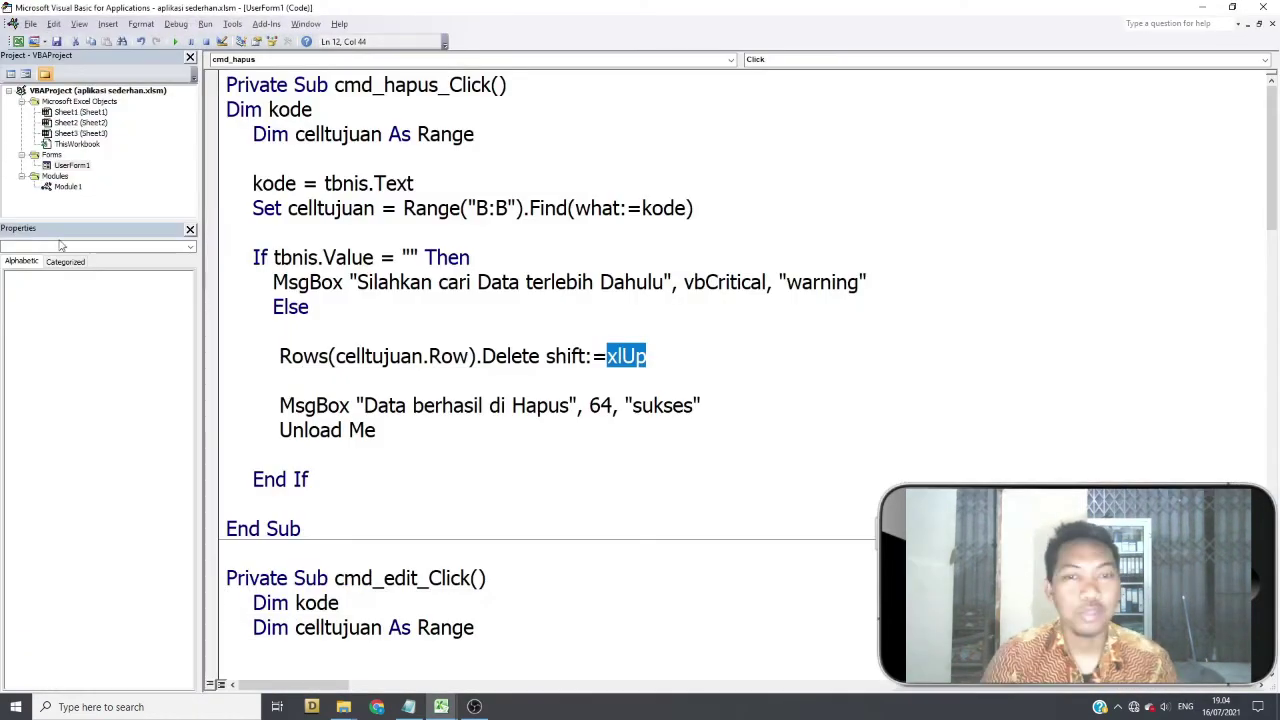
click(869, 373)
drag(748, 356, 226, 358)
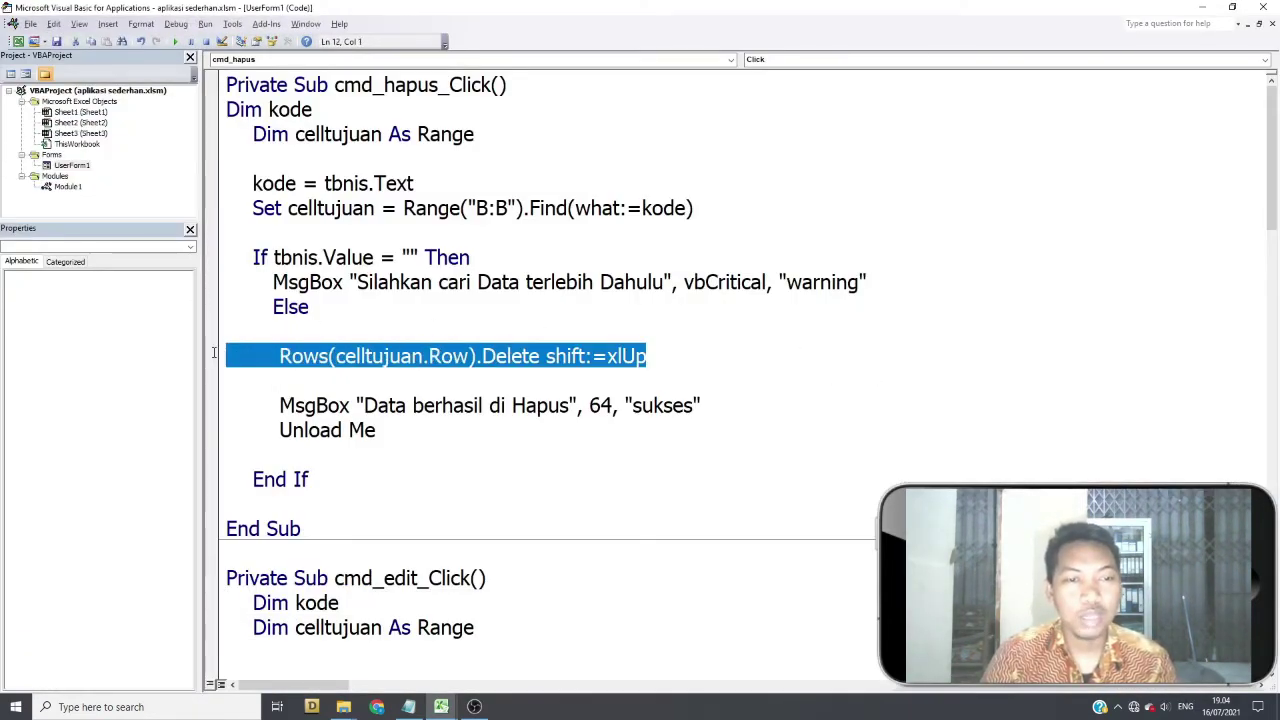
mouse_move(278, 405)
mouse_down()
mouse_move(401, 427)
mouse_move(720, 420)
mouse_up()
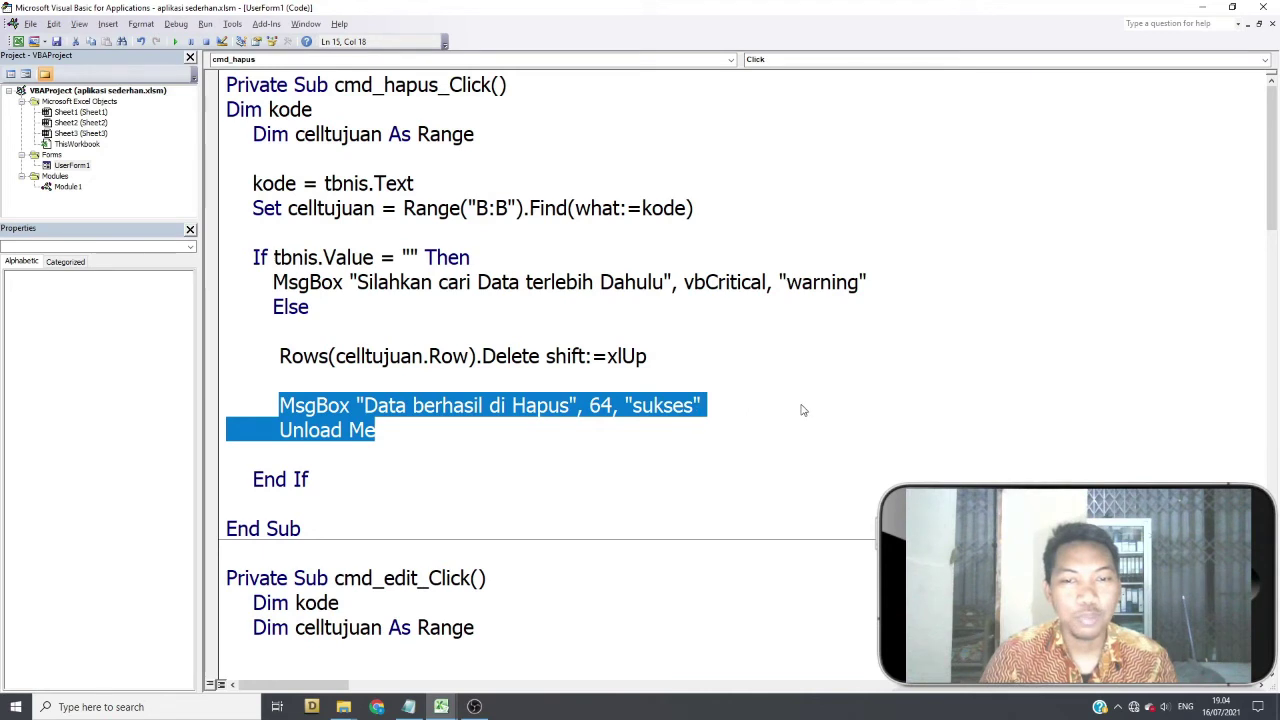
drag(805, 410, 245, 405)
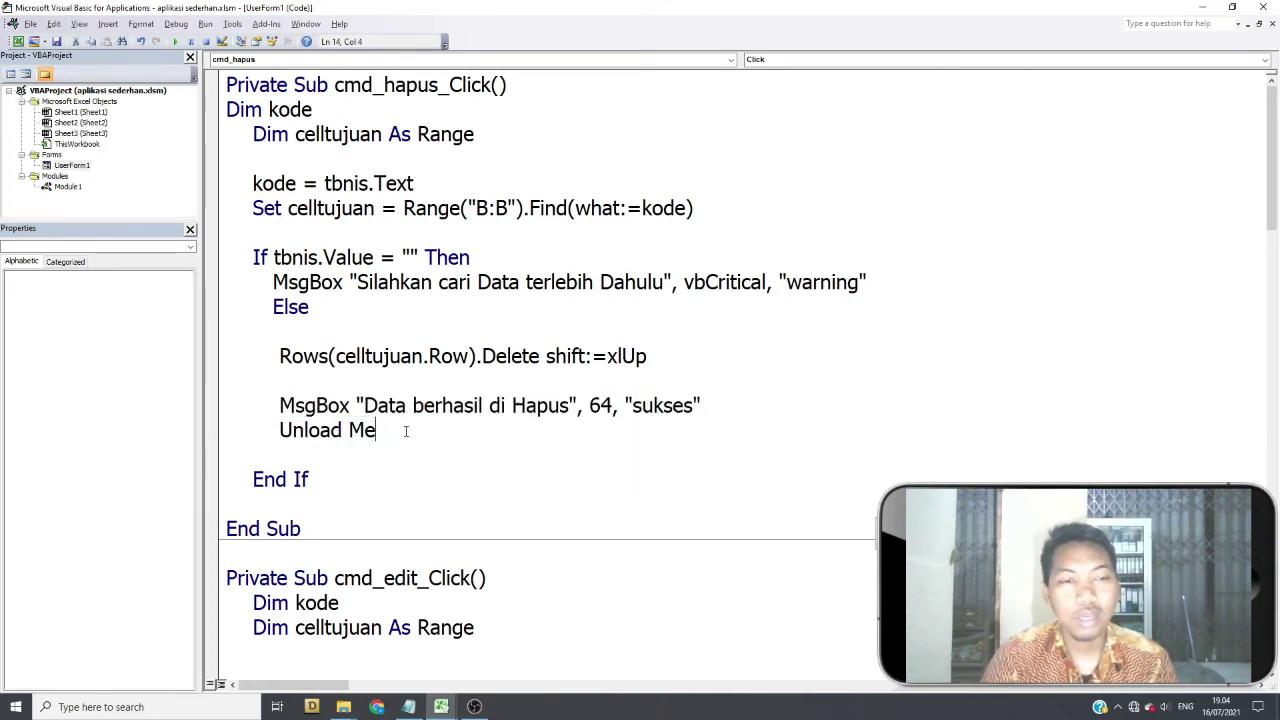
drag(377, 430, 277, 440)
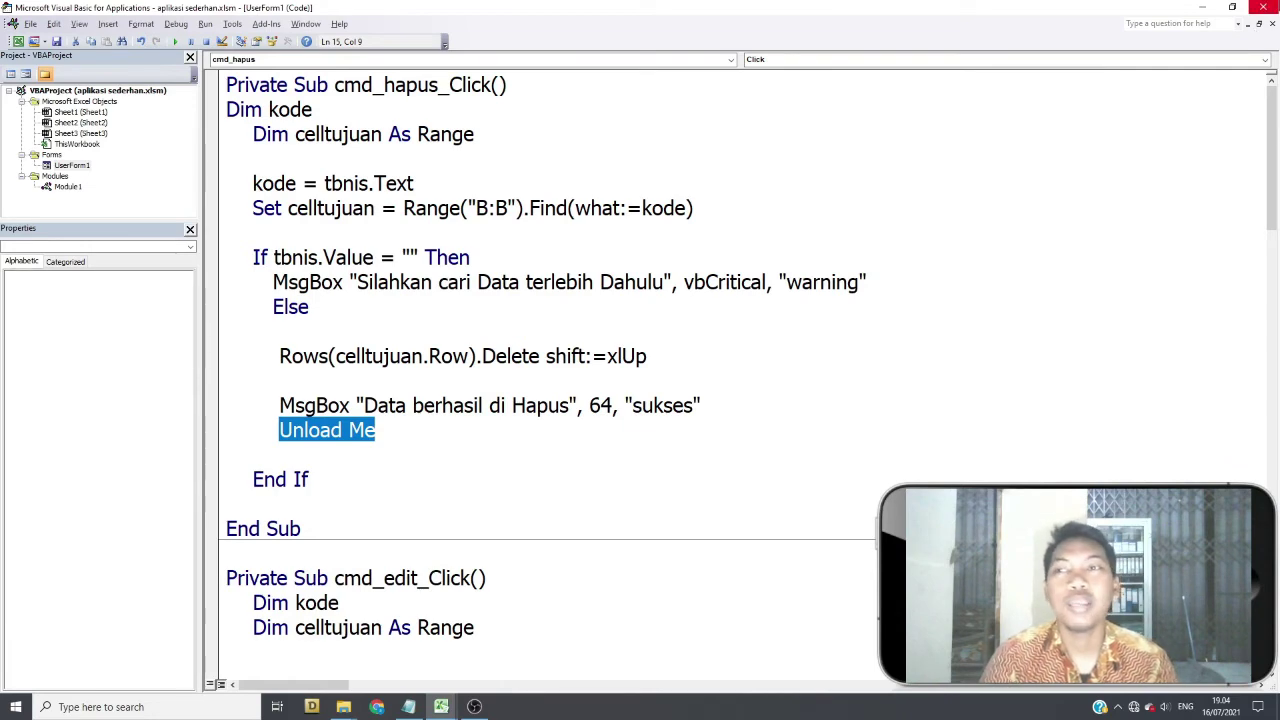
click(1262, 7)
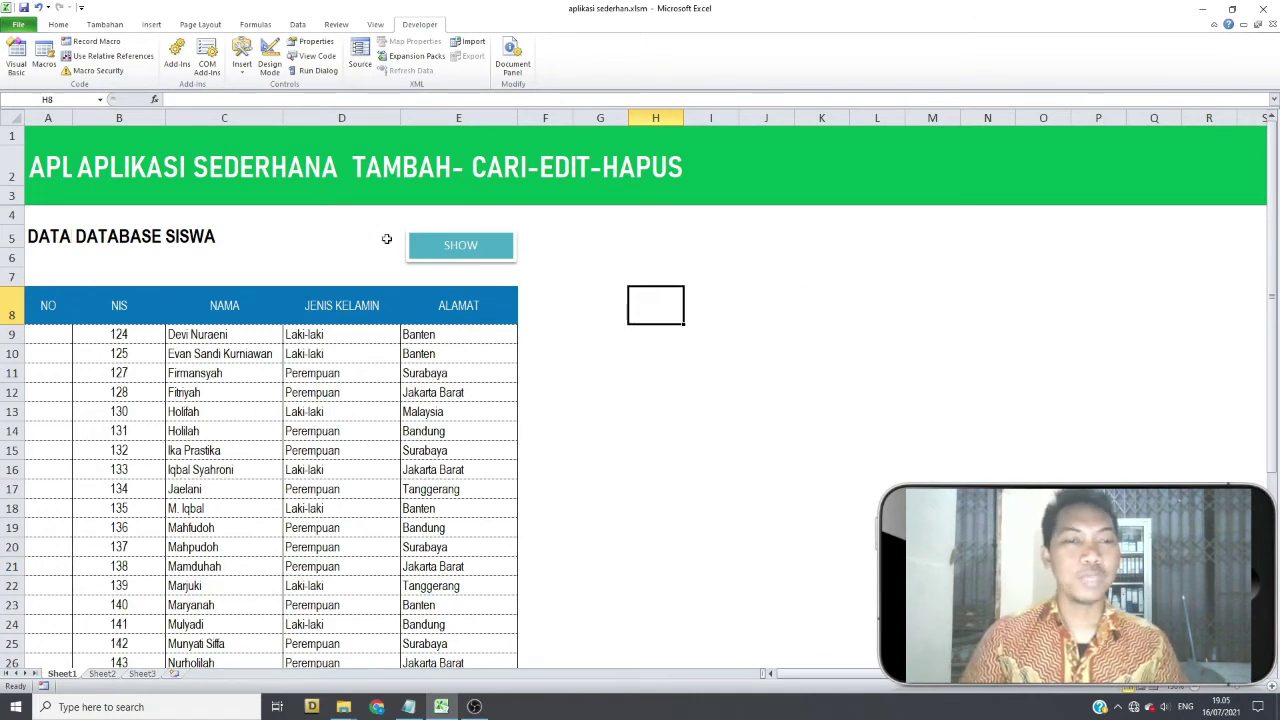
Enter the new student's NIS, choose Laki-laki, add it with Tambah, confirm, and reopen the form.
click(450, 256)
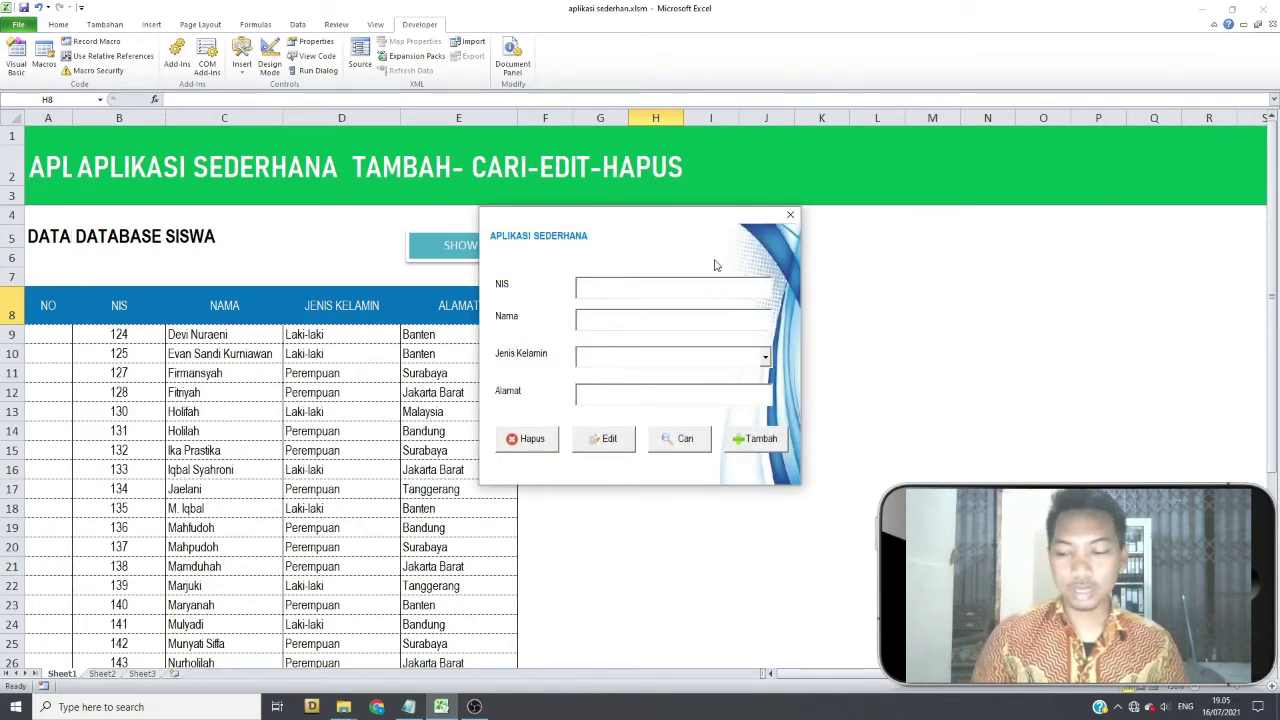
text(112233)
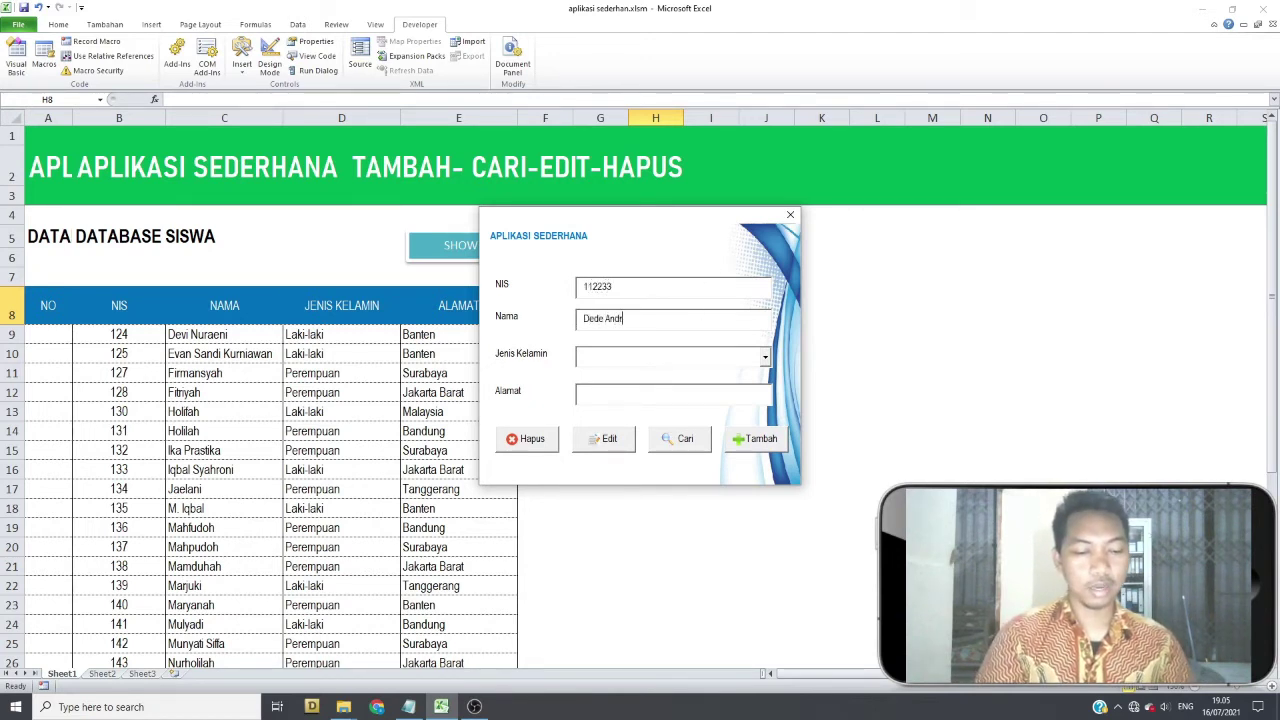
click(764, 357)
click(671, 375)
click(671, 390)
text(Domas)
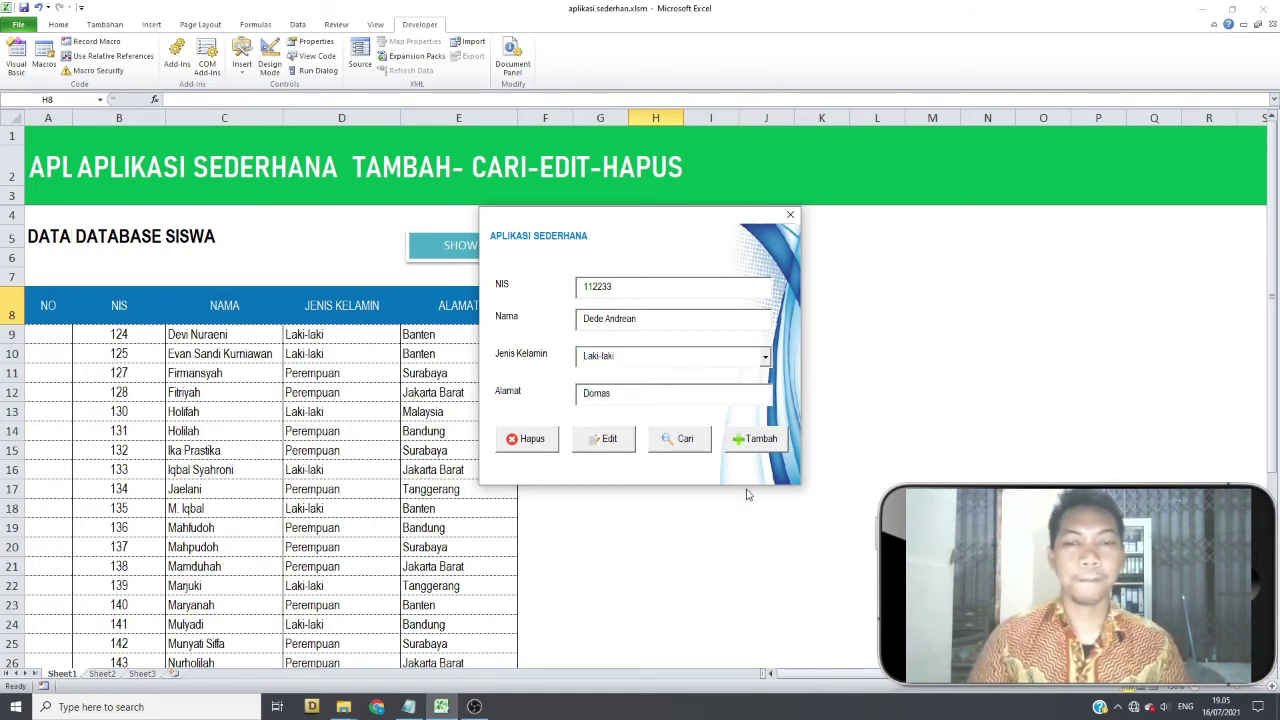
click(745, 442)
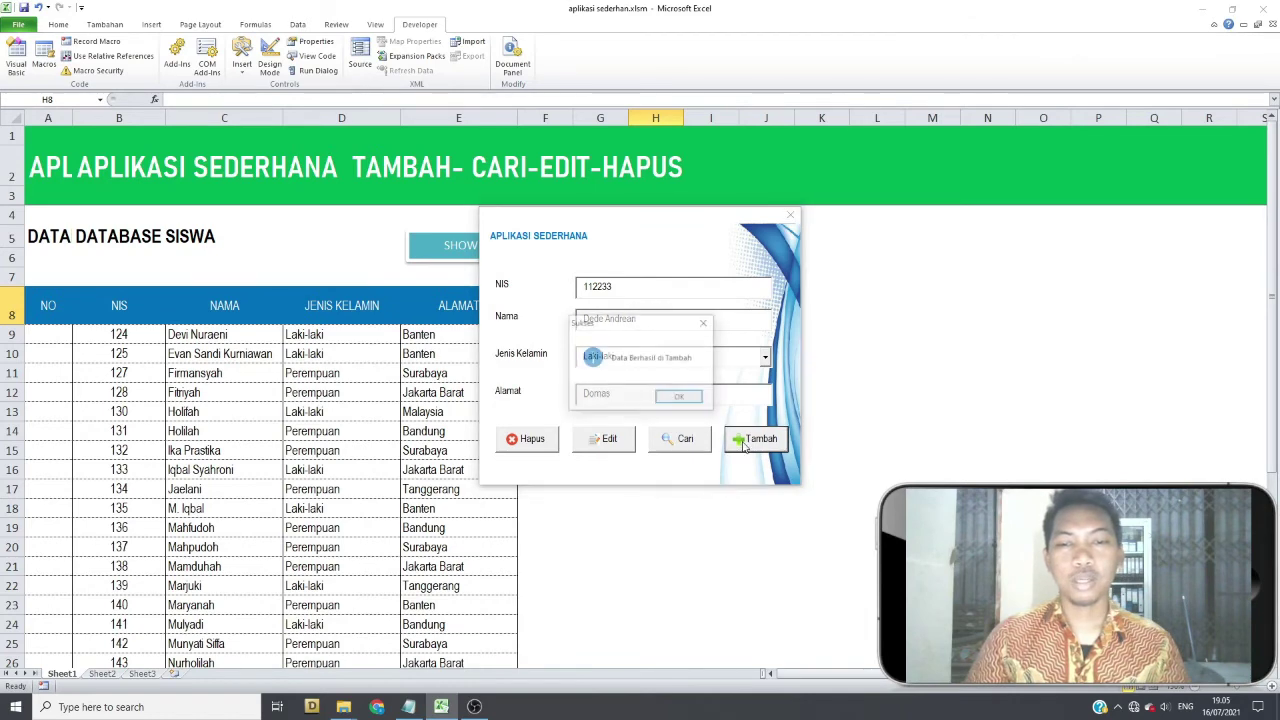
click(662, 401)
click(443, 262)
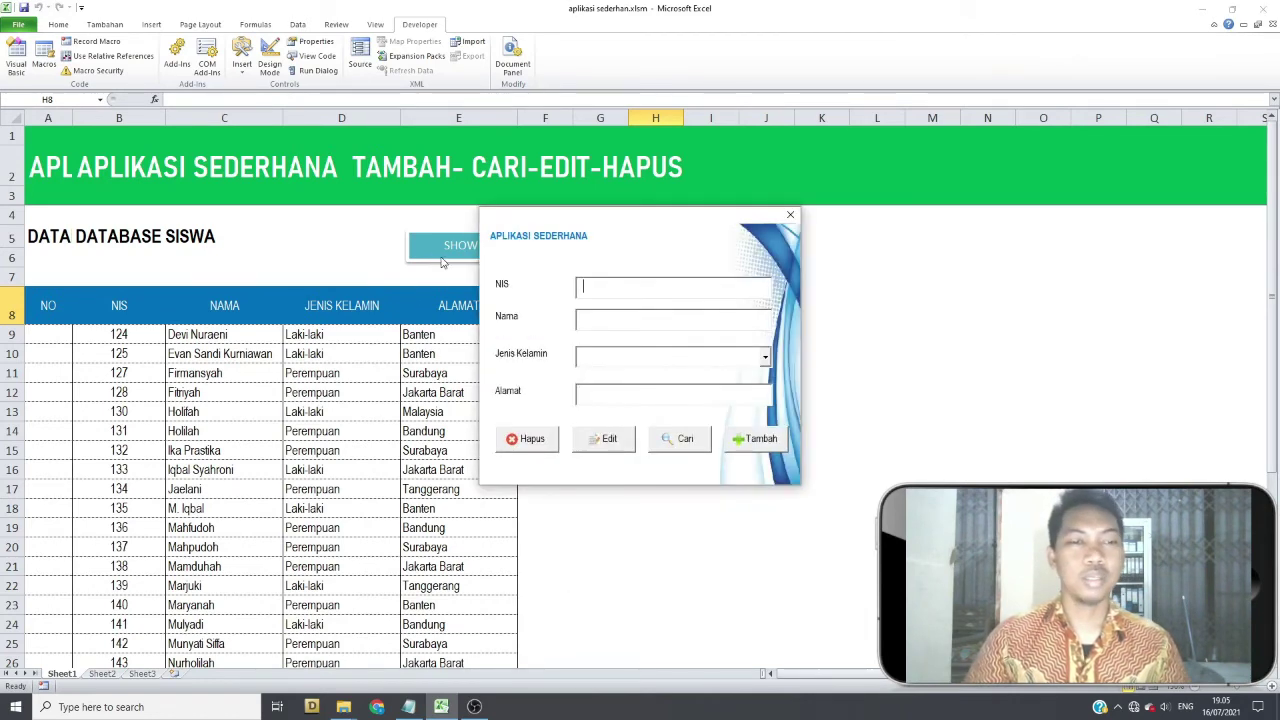
Close the form and check the newly added record in row 34.
click(790, 218)
scroll(417, 403, down, 9)
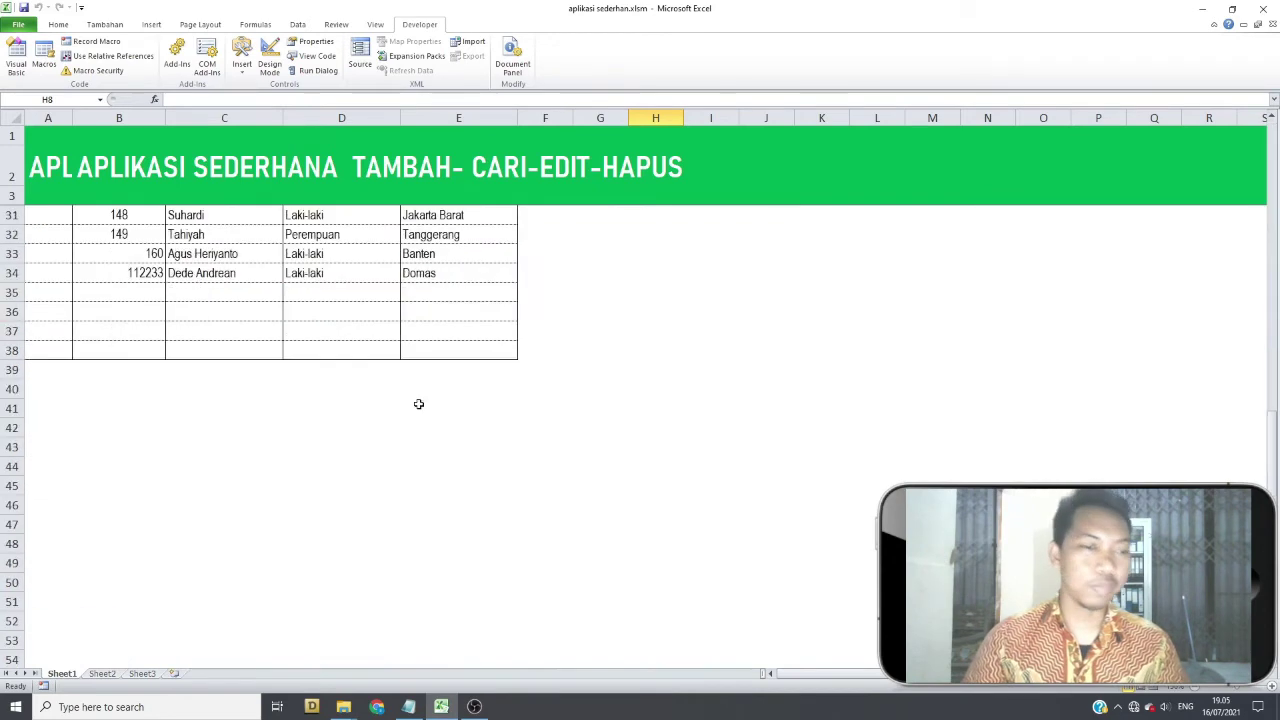
scroll(417, 403, up, 3)
drag(150, 450, 491, 448)
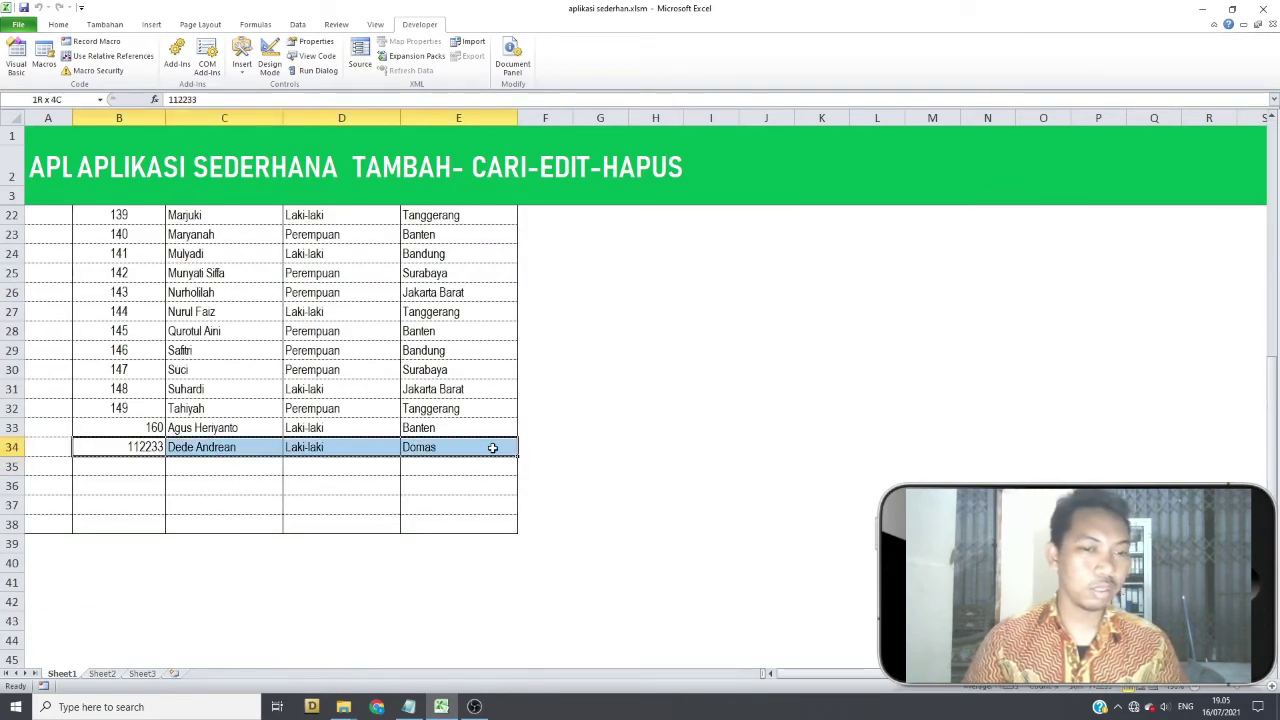
scroll(400, 465, up, 5)
scroll(420, 400, up, 1)
Look up the student by NIS, change the surname and address to jakarta, and save with Edit.
click(485, 249)
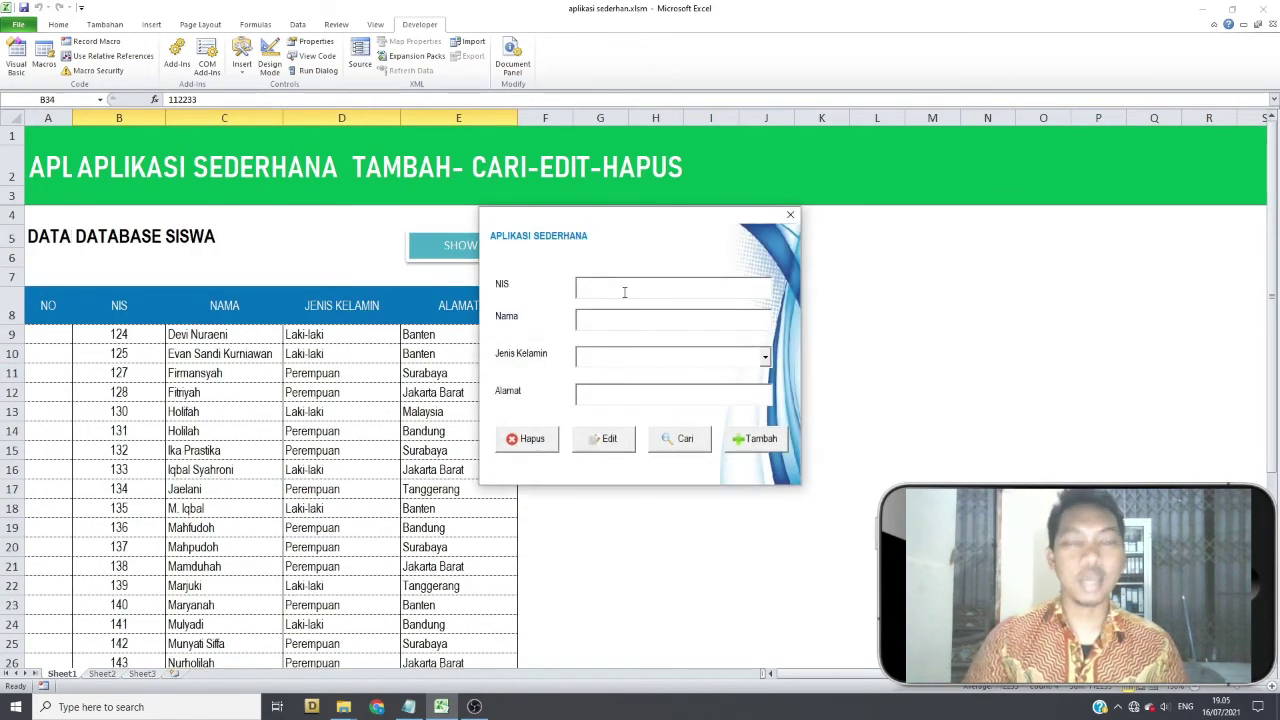
text(112233)
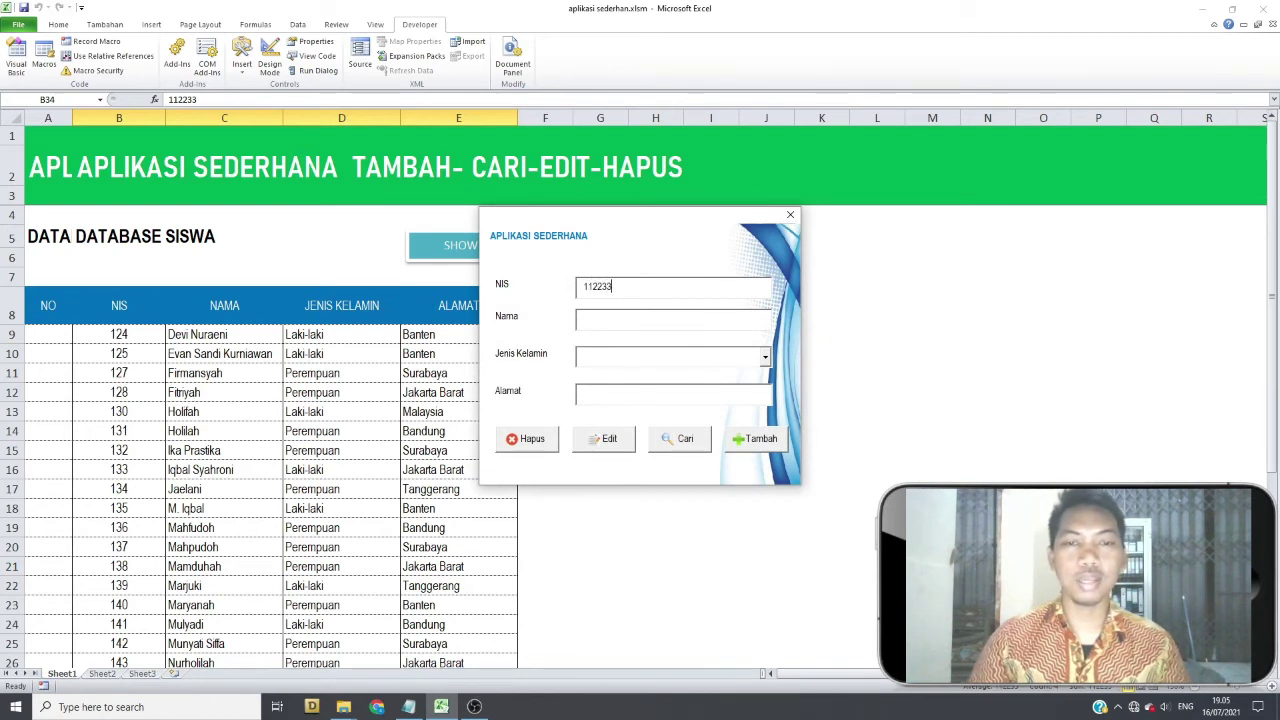
click(680, 441)
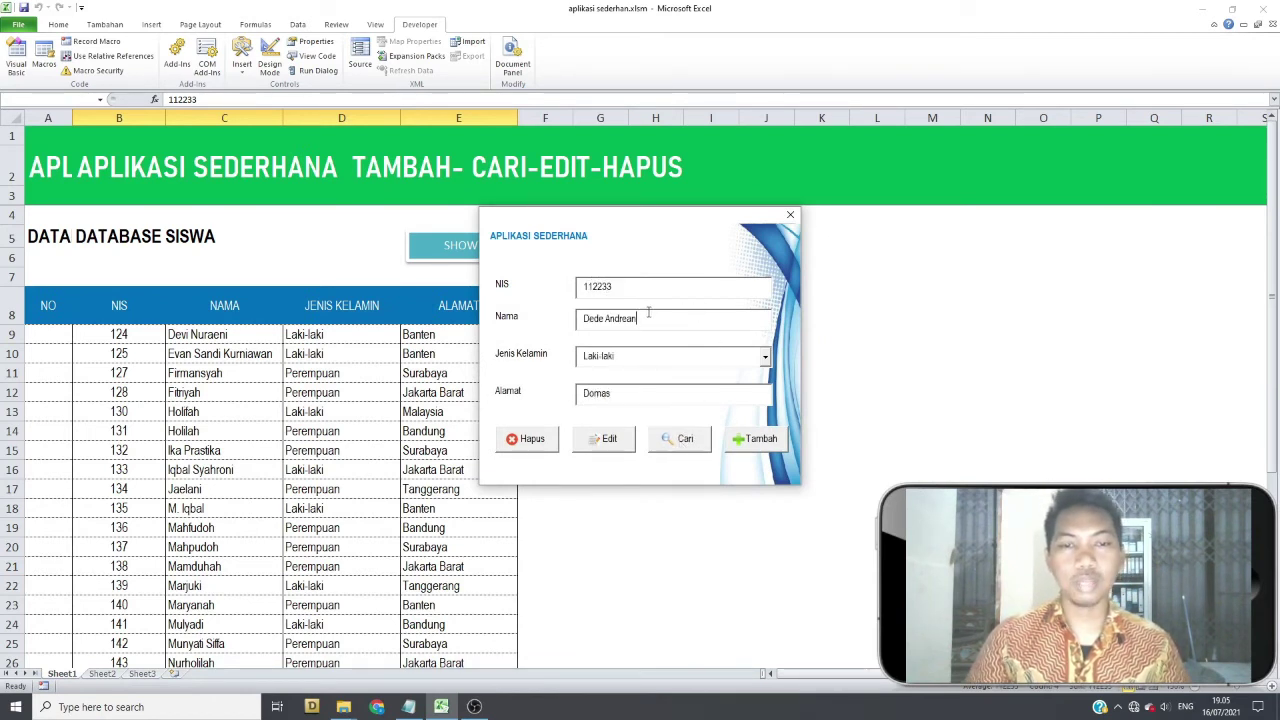
drag(648, 313, 580, 318)
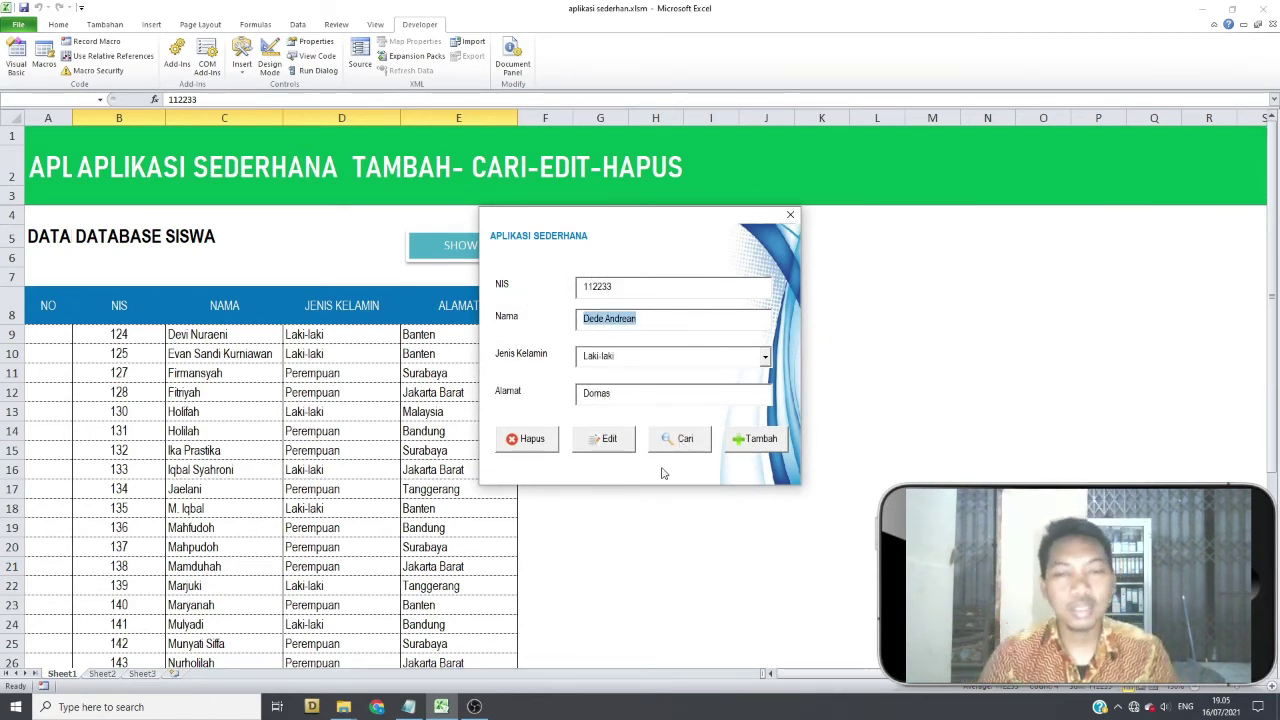
drag(645, 318, 611, 318)
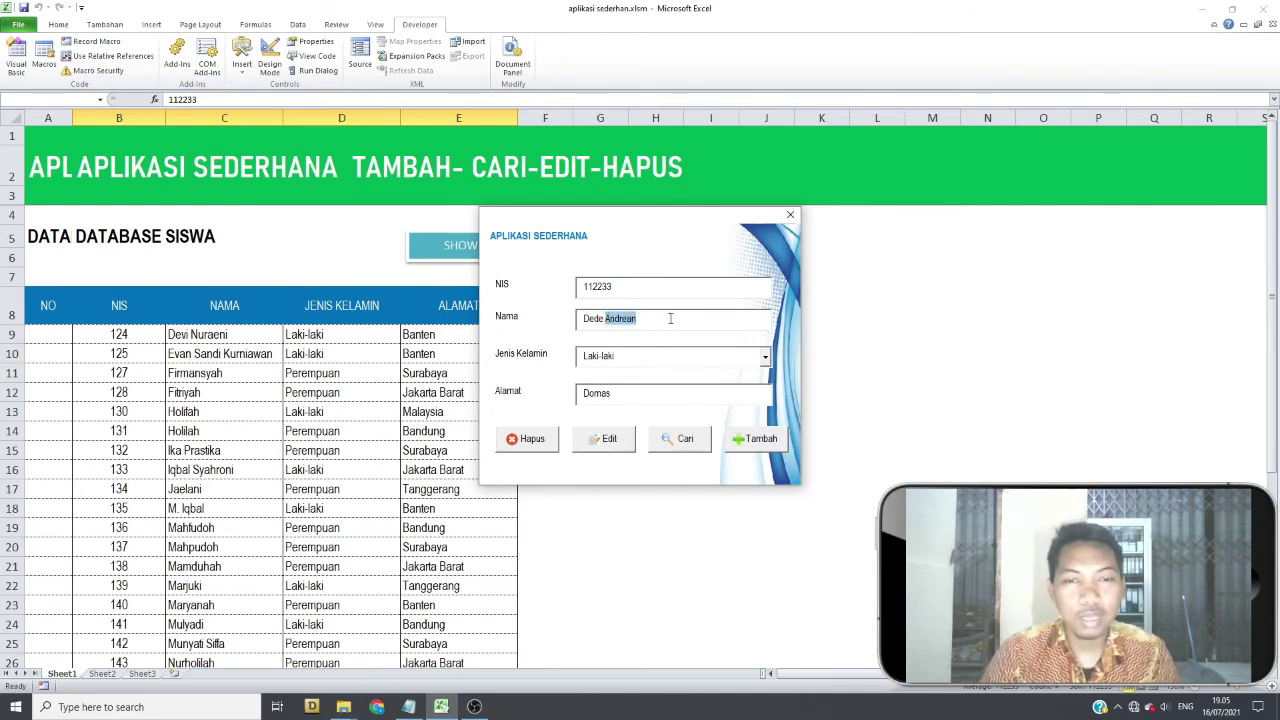
text(Suna)
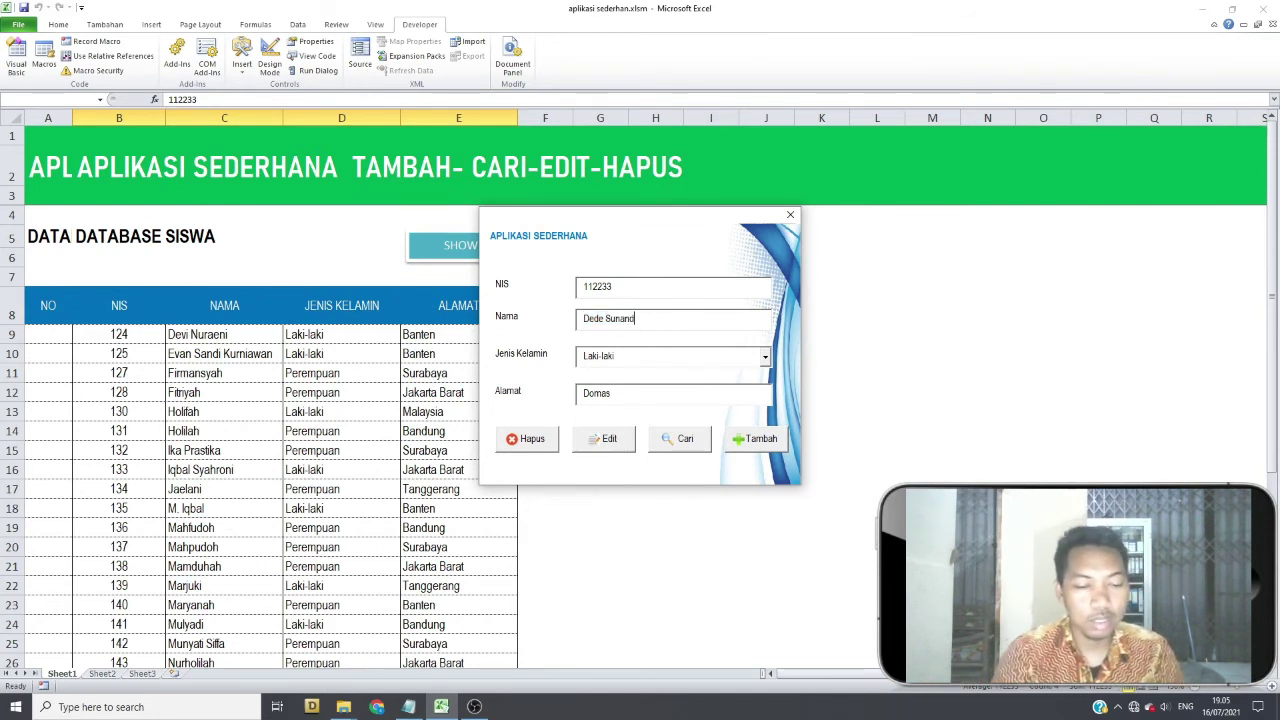
key(BackSpace)
key(BackSpace)
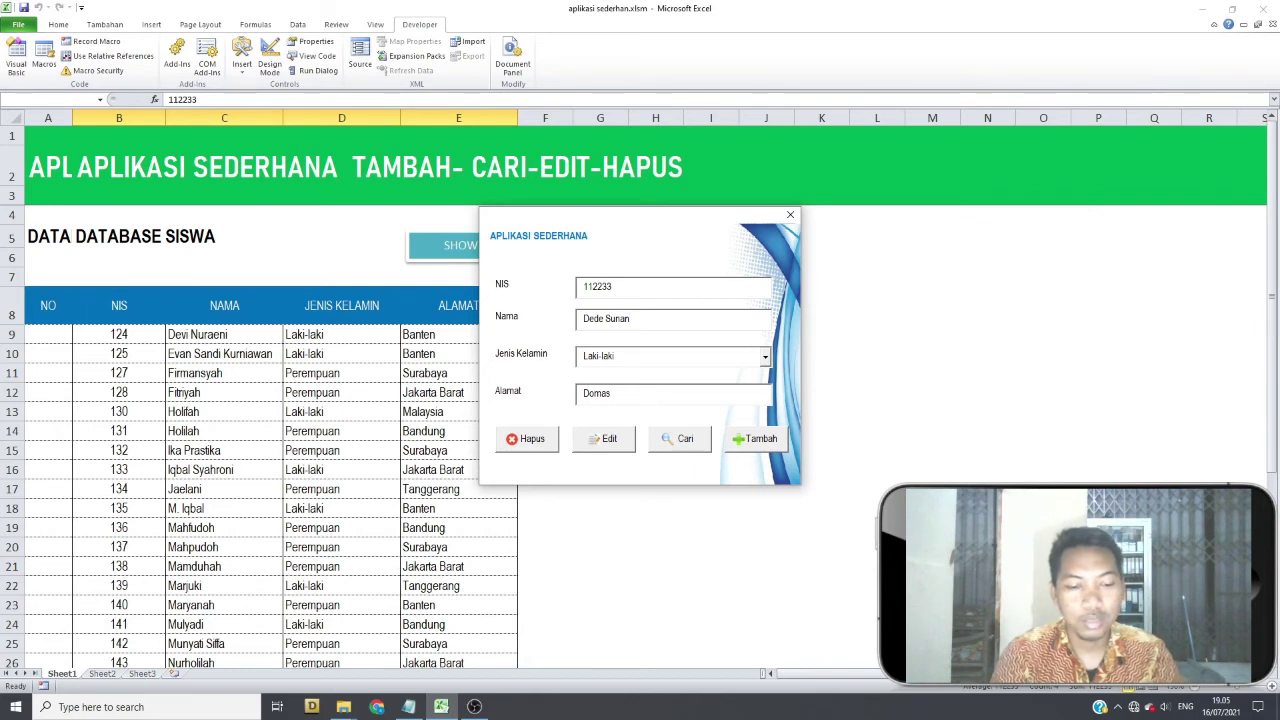
double_click(718, 391)
text(jakarta)
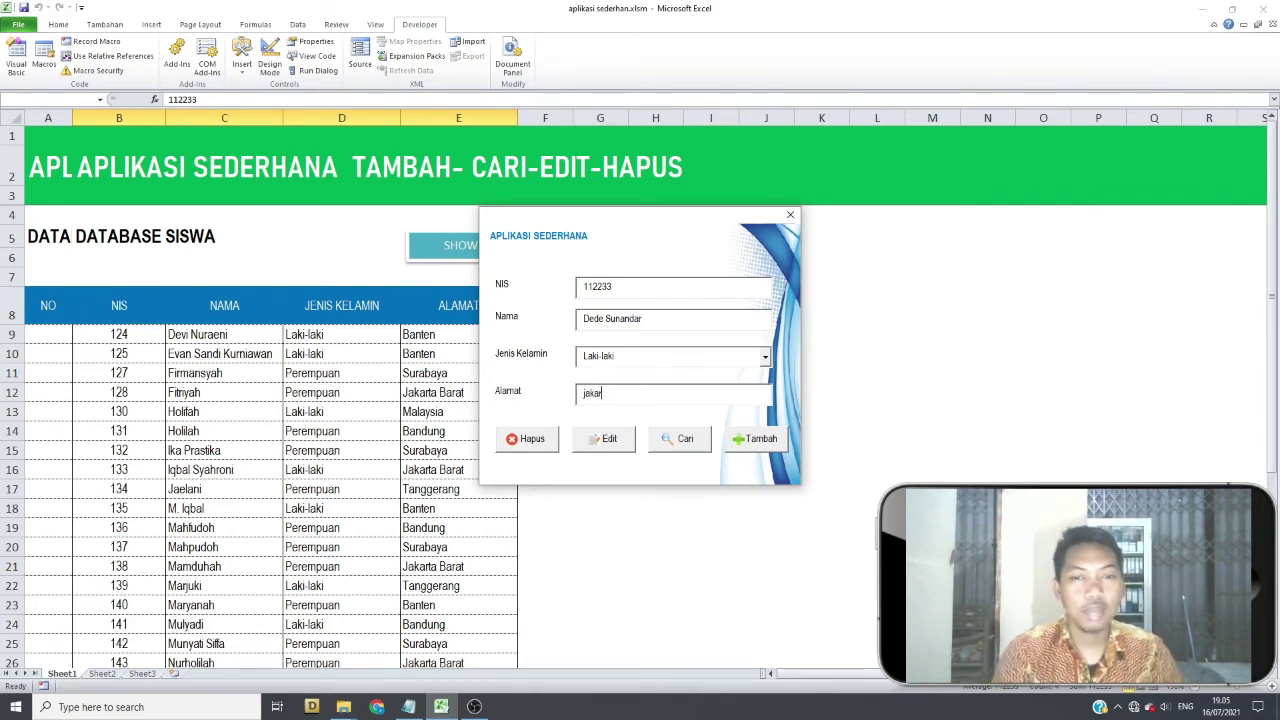
click(603, 445)
click(674, 398)
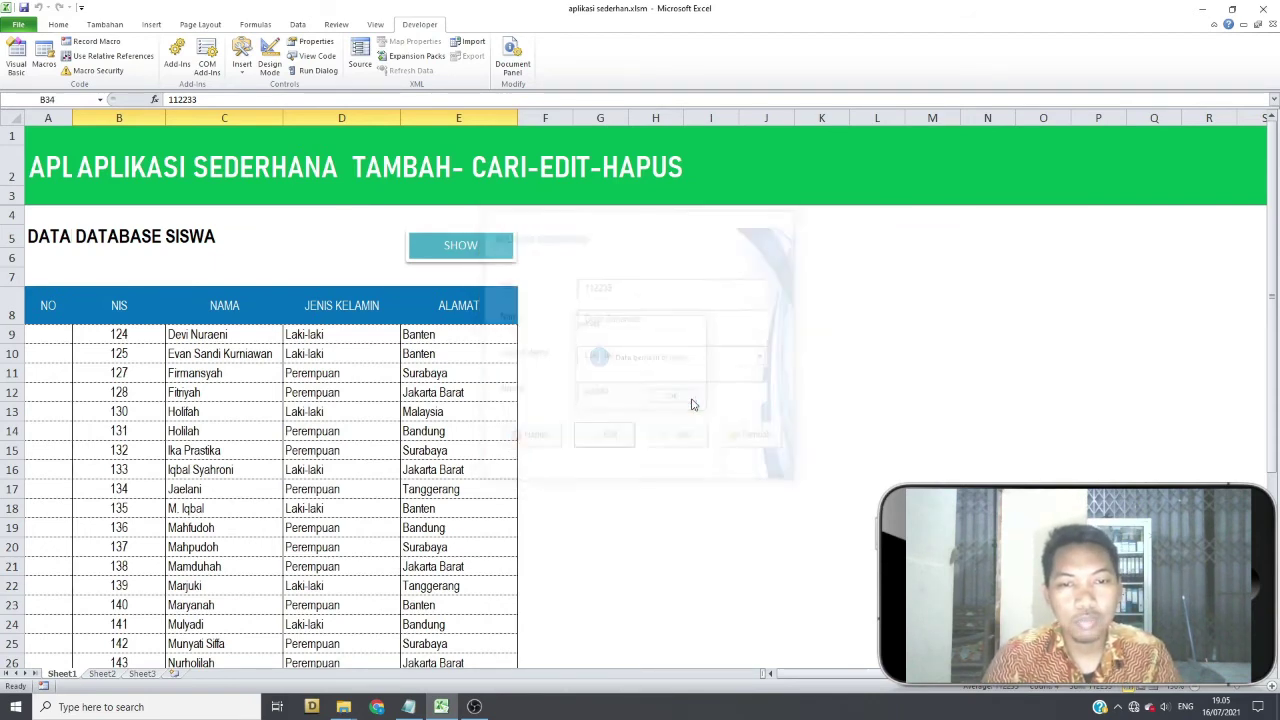
Scroll the sheet and highlight the updated record's cells.
scroll(355, 500, down, 1)
mouse_move(155, 565)
mouse_down()
mouse_move(332, 571)
mouse_move(125, 567)
mouse_up()
scroll(267, 520, up, 1)
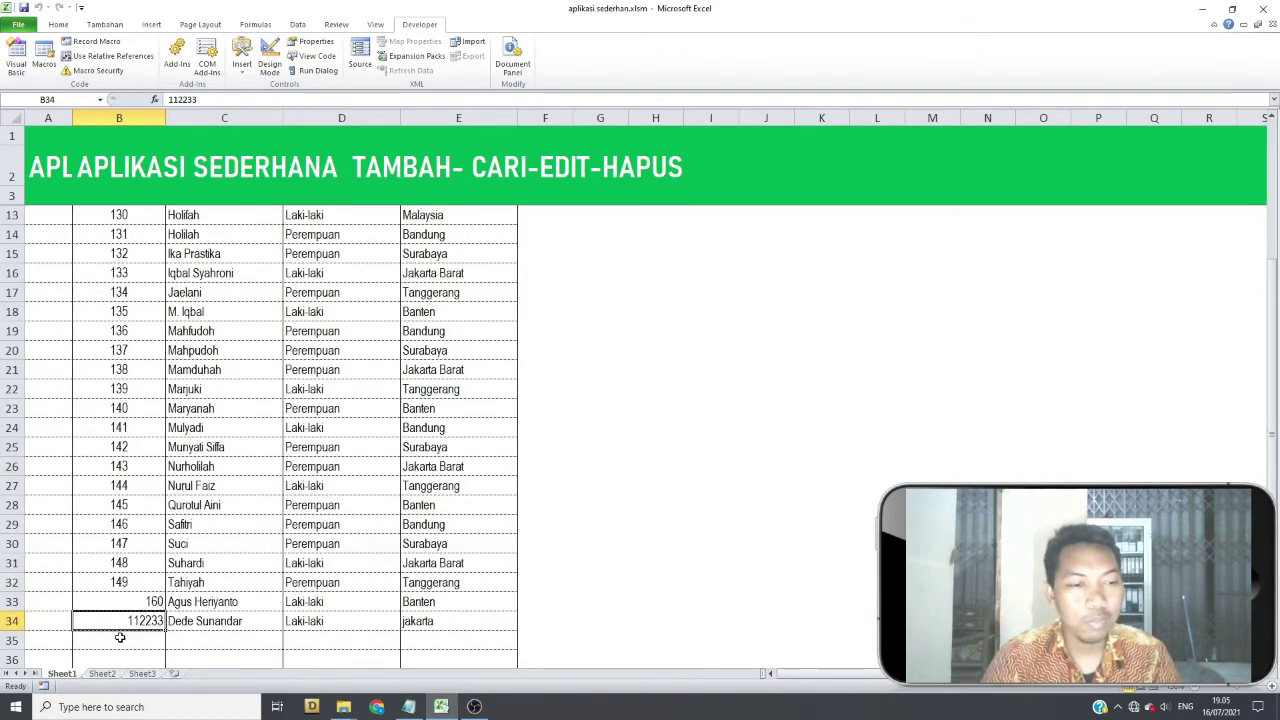
drag(120, 620, 205, 621)
scroll(290, 455, up, 3)
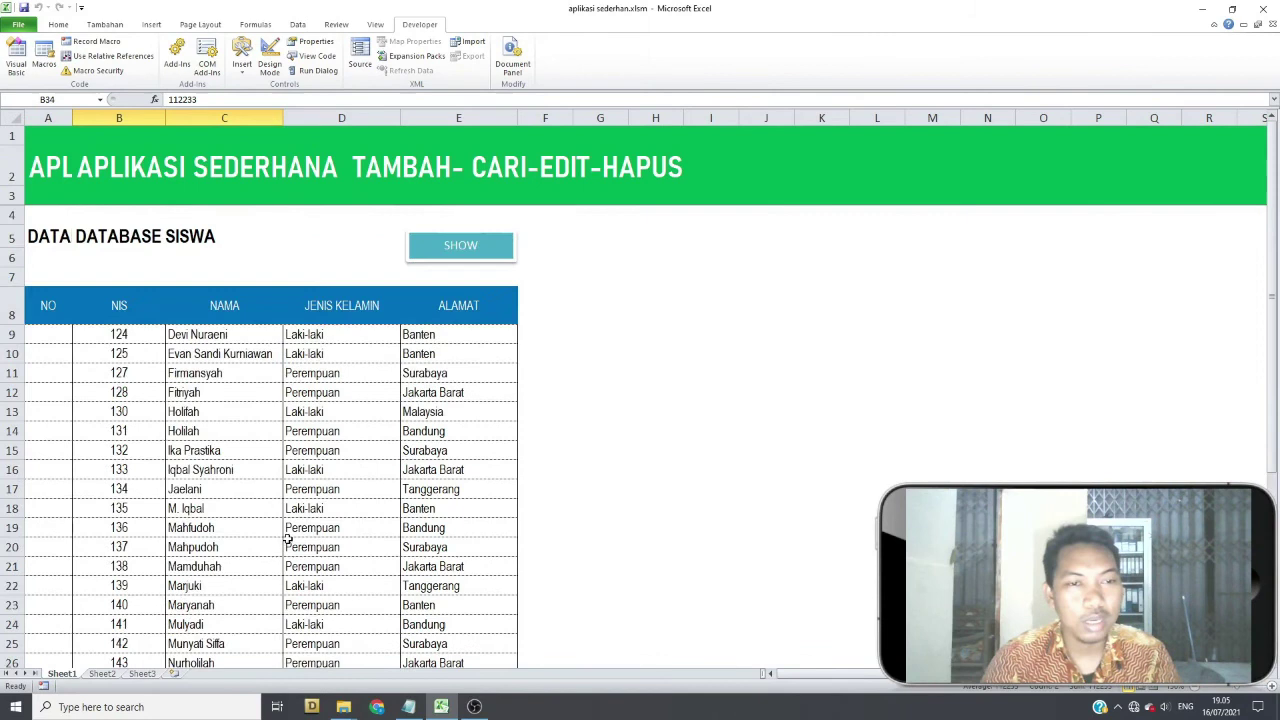
Find the new student by NIS with Cari, remove it with Hapus, confirm, and check the sheet.
click(442, 264)
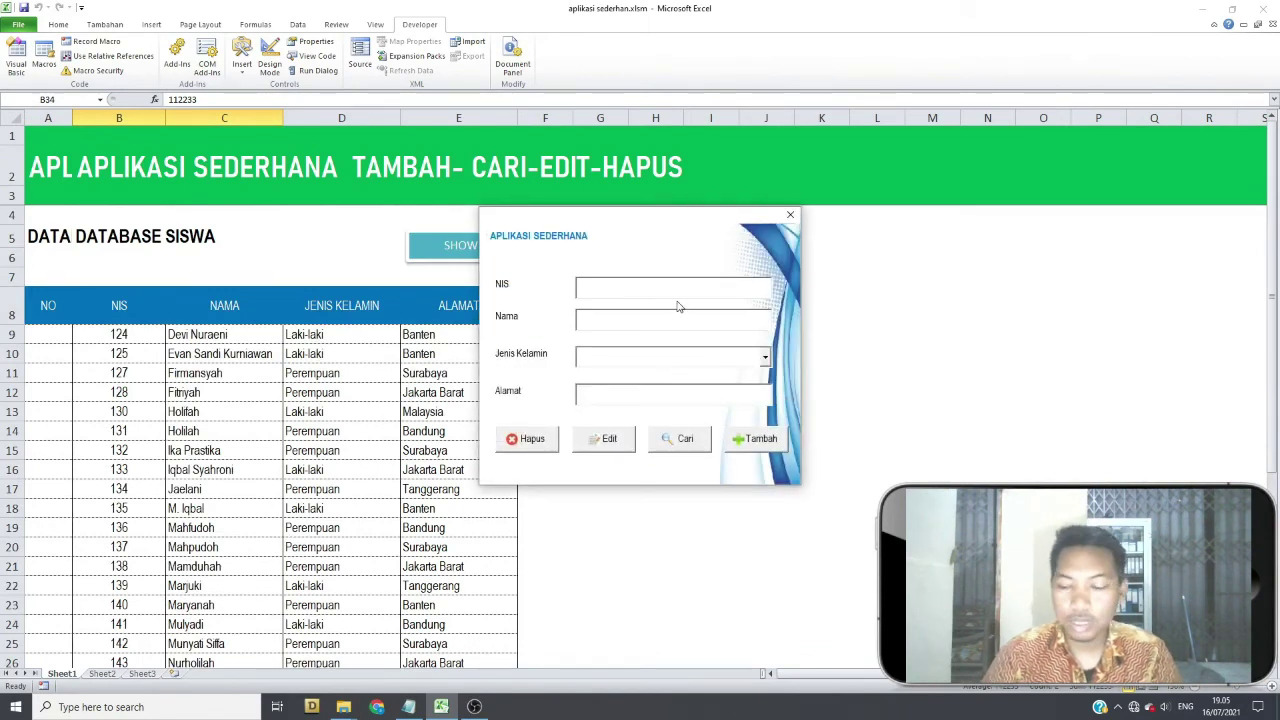
text(112233)
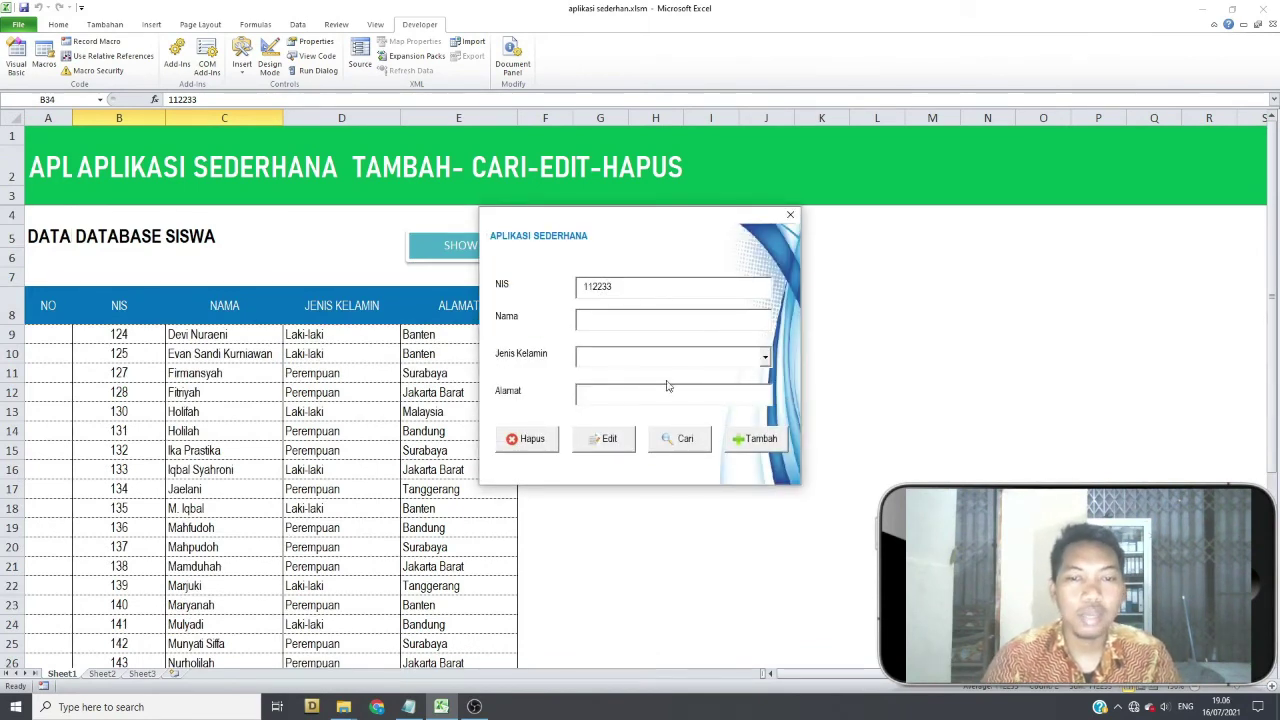
click(677, 448)
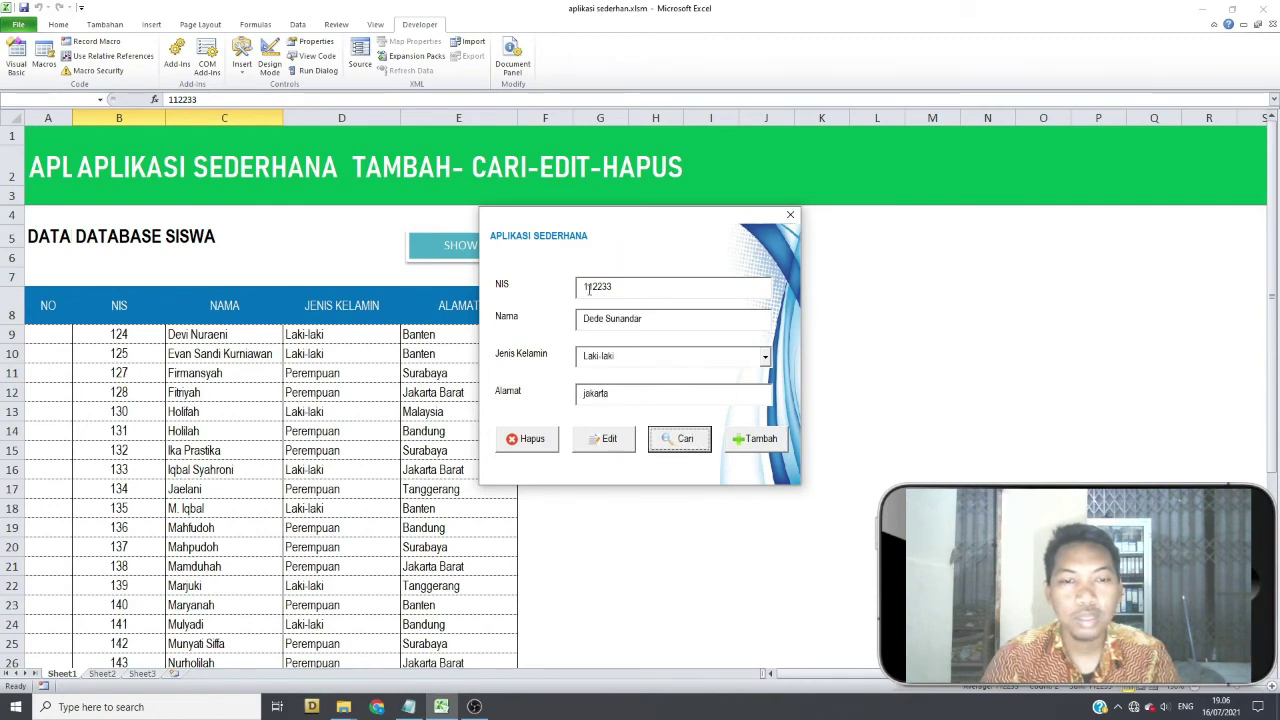
click(532, 443)
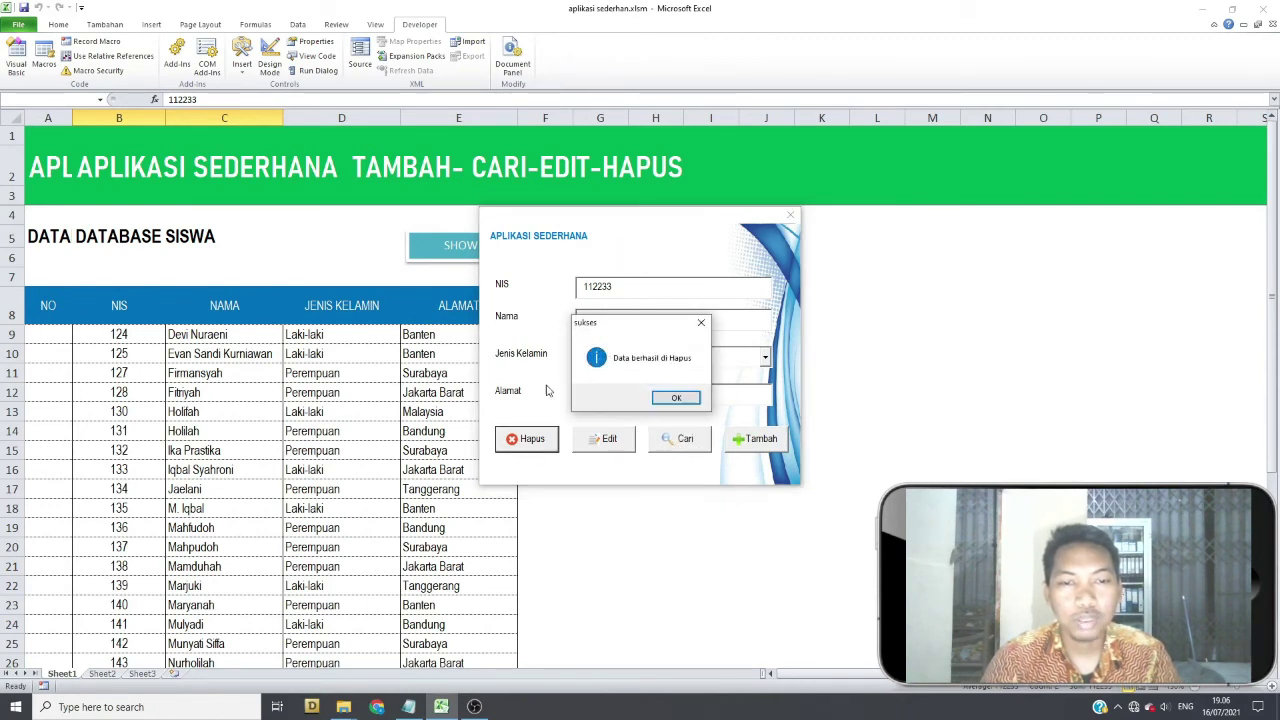
click(677, 397)
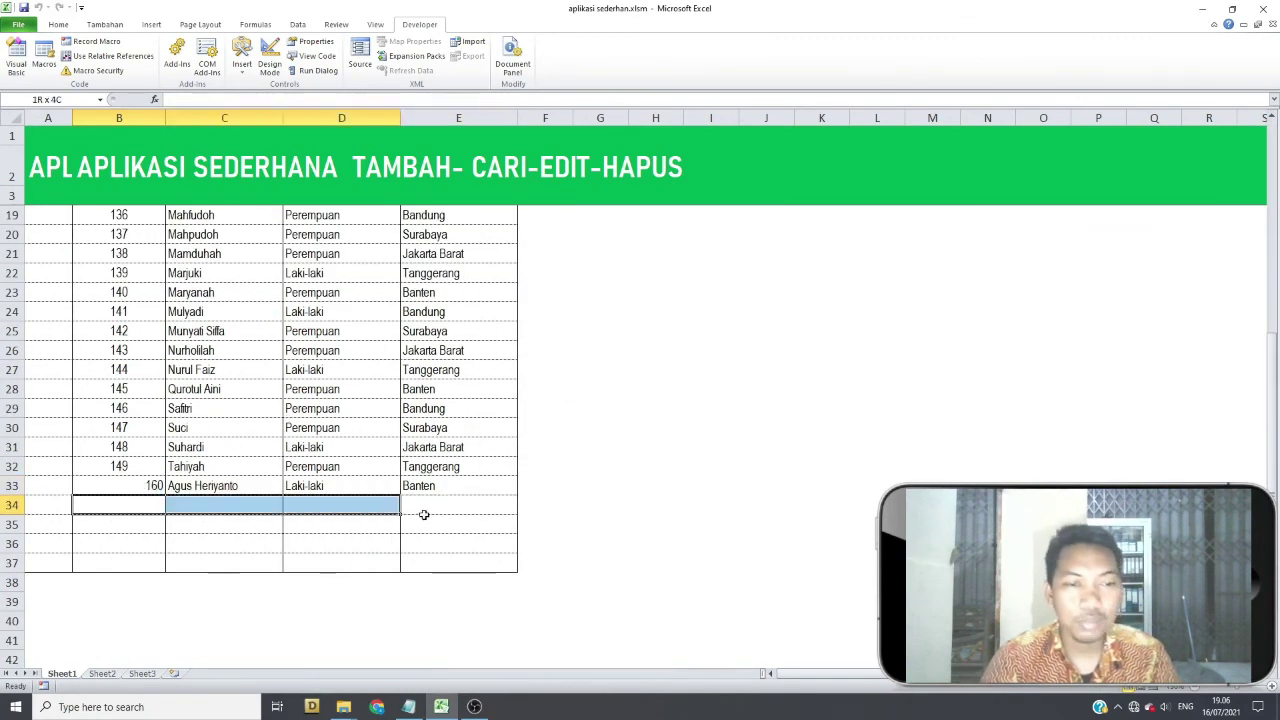
drag(171, 505, 323, 486)
scroll(312, 437, up, 5)
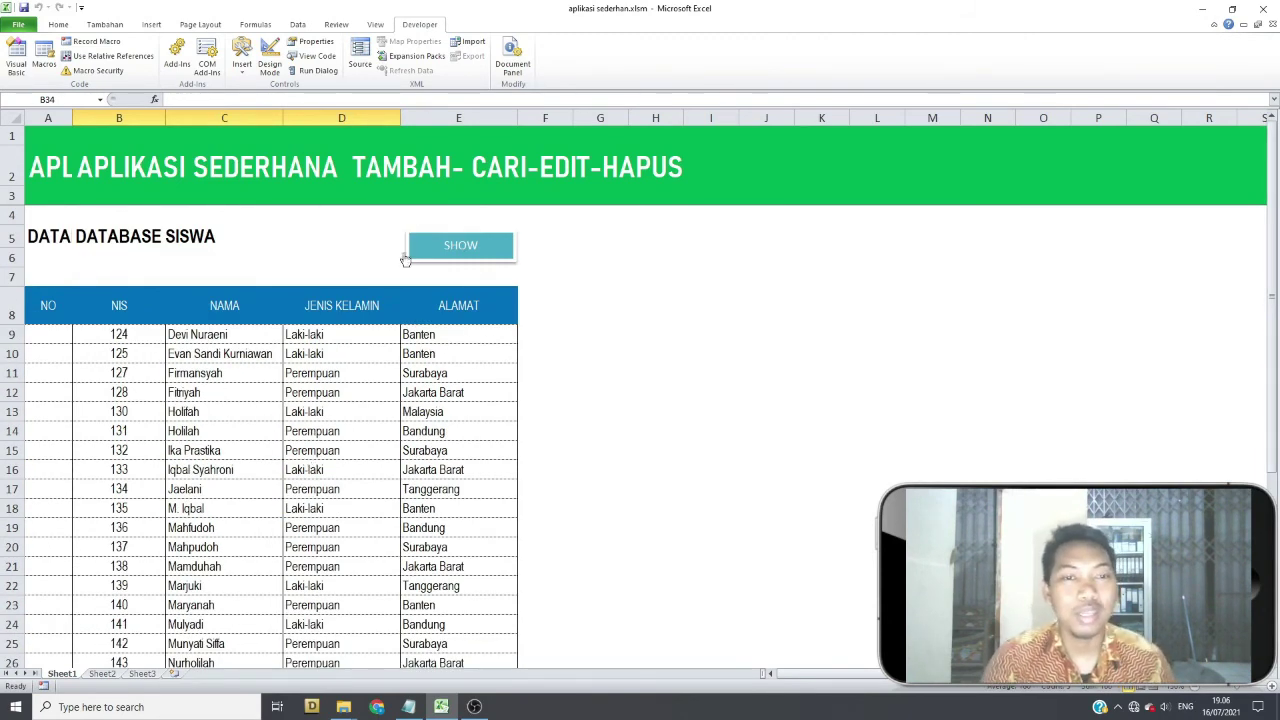
Open the empty APLIKASI SEDERHANA userform with the SHOW button.
click(452, 250)
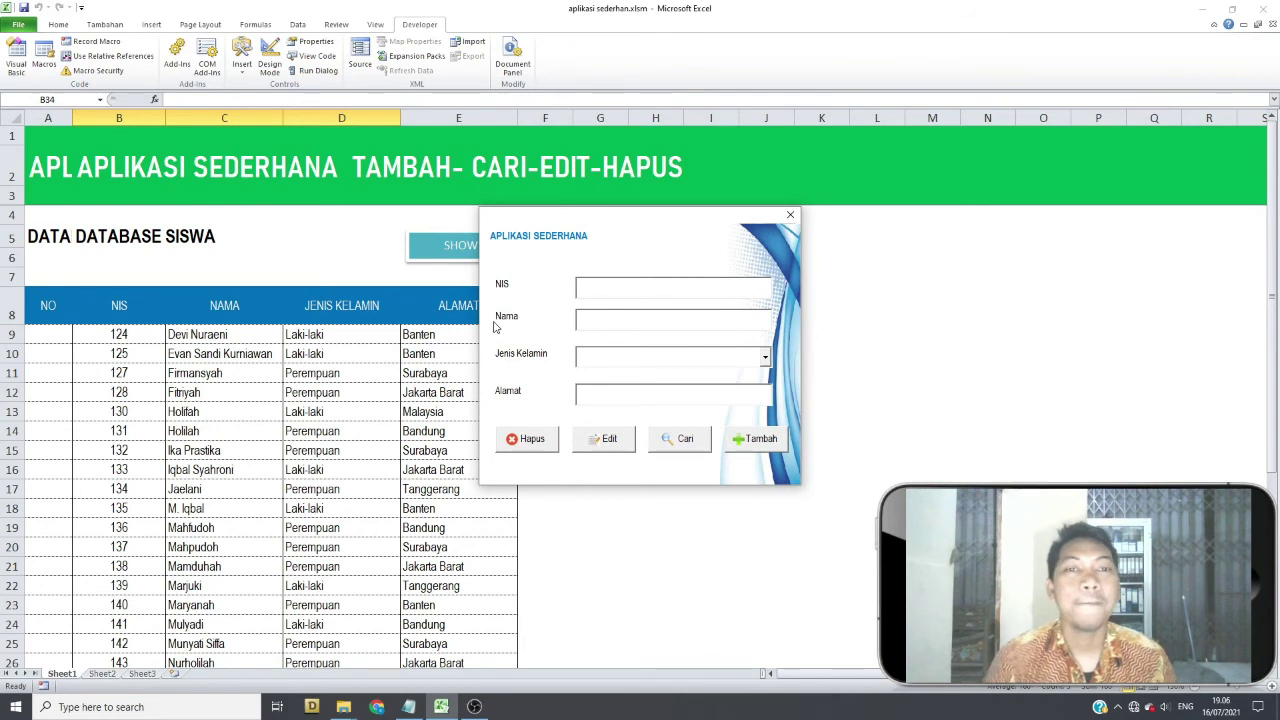